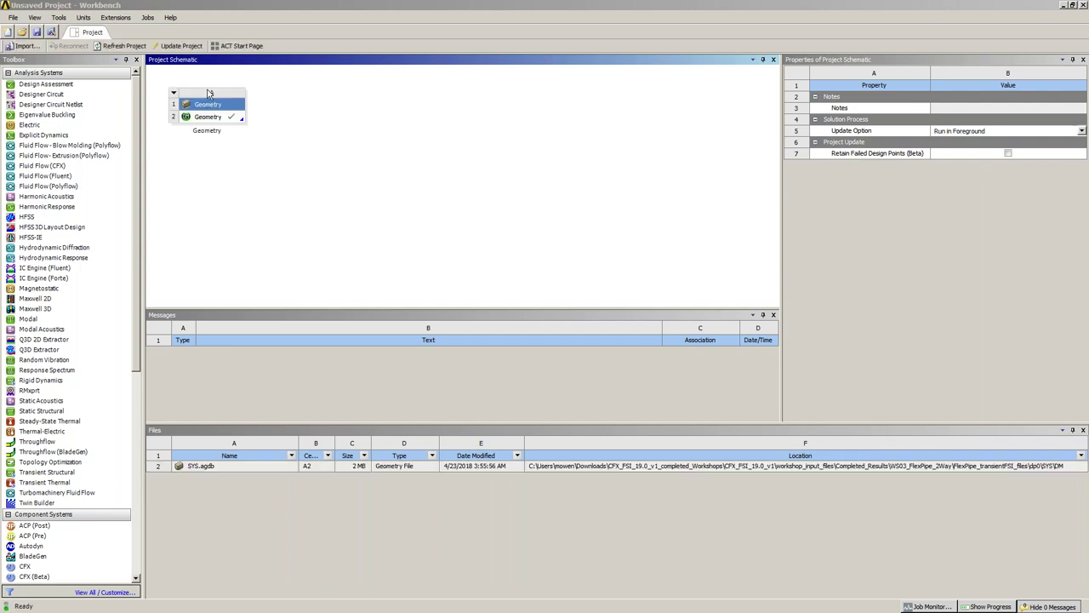
# Open the geometry of the Geometry system in SpaceClaim and maximize its window
pyautogui.click(204, 119)
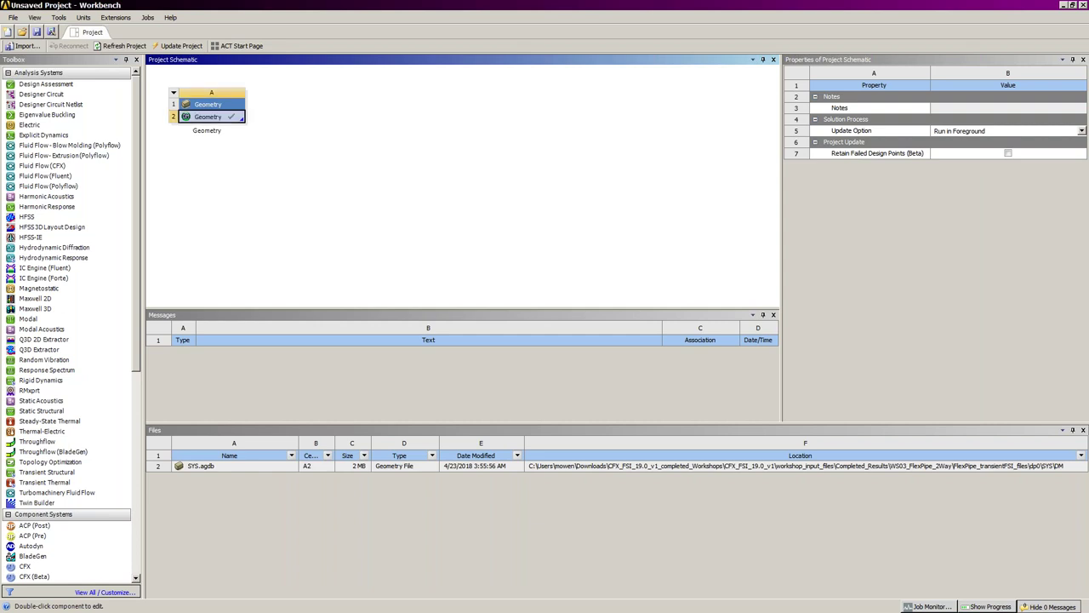
pyautogui.rightClick(205, 117)
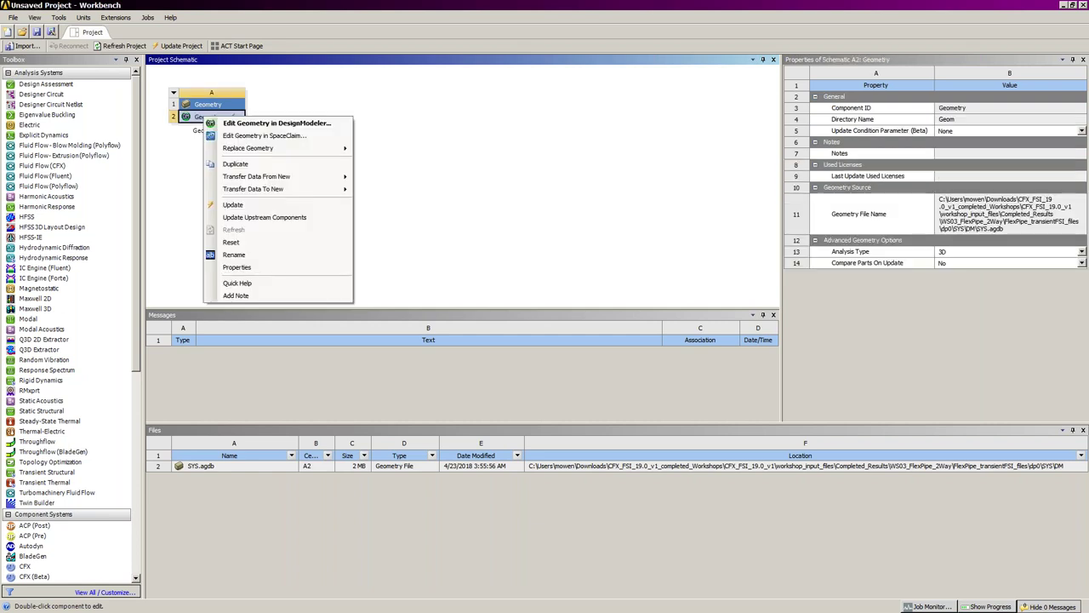
pyautogui.click(288, 136)
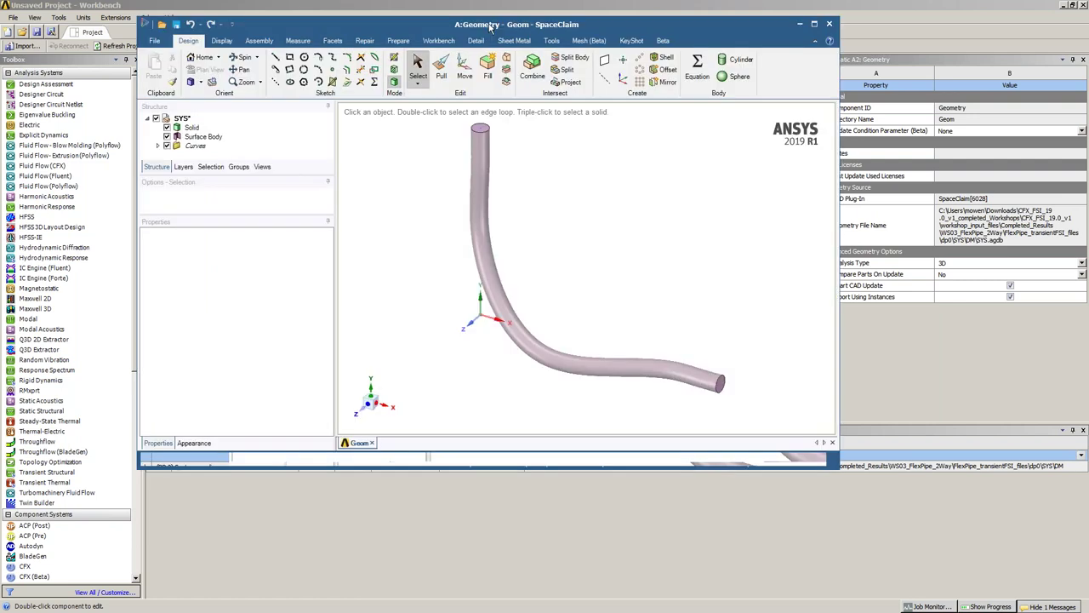
pyautogui.moveTo(490, 28); pyautogui.dragTo(353, 0)
# Examine the pipe's solid, surface body and curves by hiding and showing them separately, leaving only the surface body displayed
pyautogui.click(37, 118)
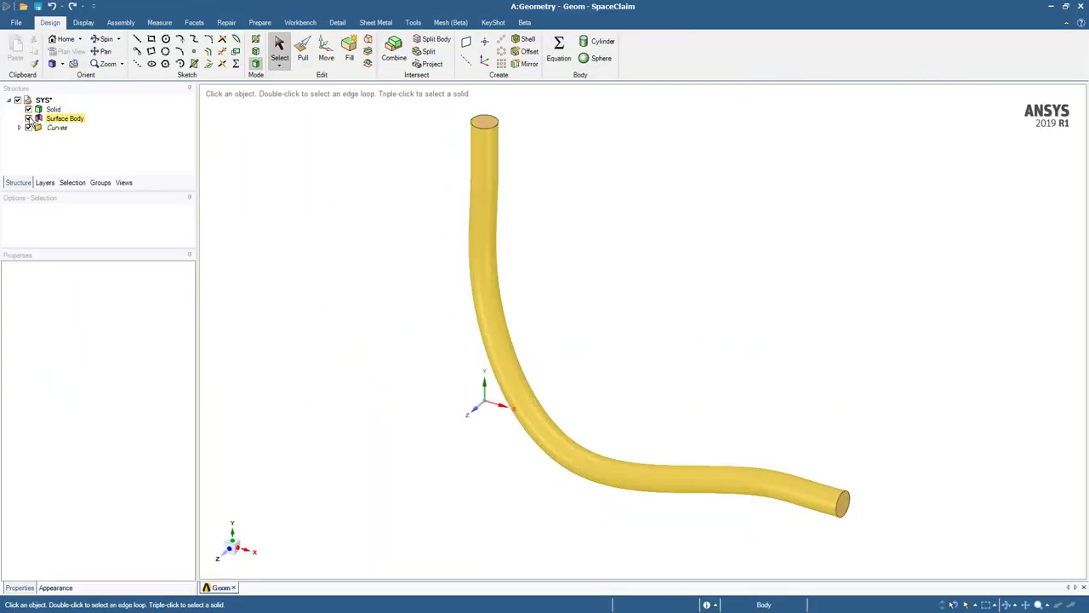
pyautogui.click(28, 118)
pyautogui.moveTo(517, 230); pyautogui.dragTo(492, 210, button='middle')
pyautogui.click(486, 200)
pyautogui.click(417, 207)
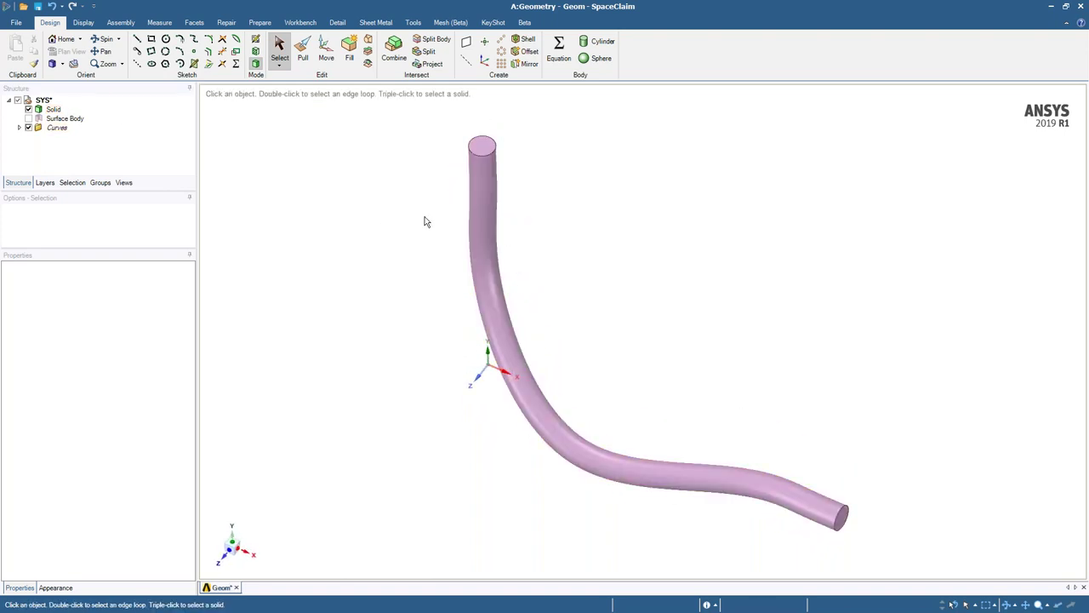
pyautogui.click(49, 110)
pyautogui.click(28, 118)
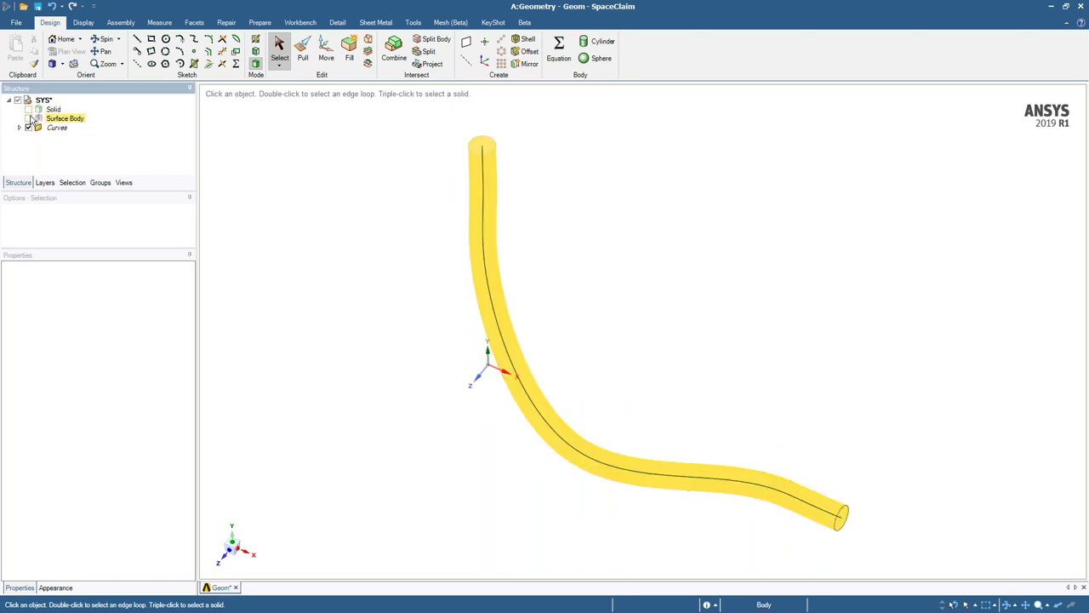
pyautogui.click(28, 108)
pyautogui.moveTo(560, 224)
pyautogui.mouseDown(button='middle')
pyautogui.moveTo(554, 285)
pyautogui.moveTo(544, 281)
pyautogui.mouseUp(button='middle')
pyautogui.click(28, 127)
pyautogui.moveTo(551, 254)
pyautogui.mouseDown(button='middle')
pyautogui.moveTo(555, 200)
pyautogui.moveTo(553, 213)
pyautogui.mouseUp(button='middle')
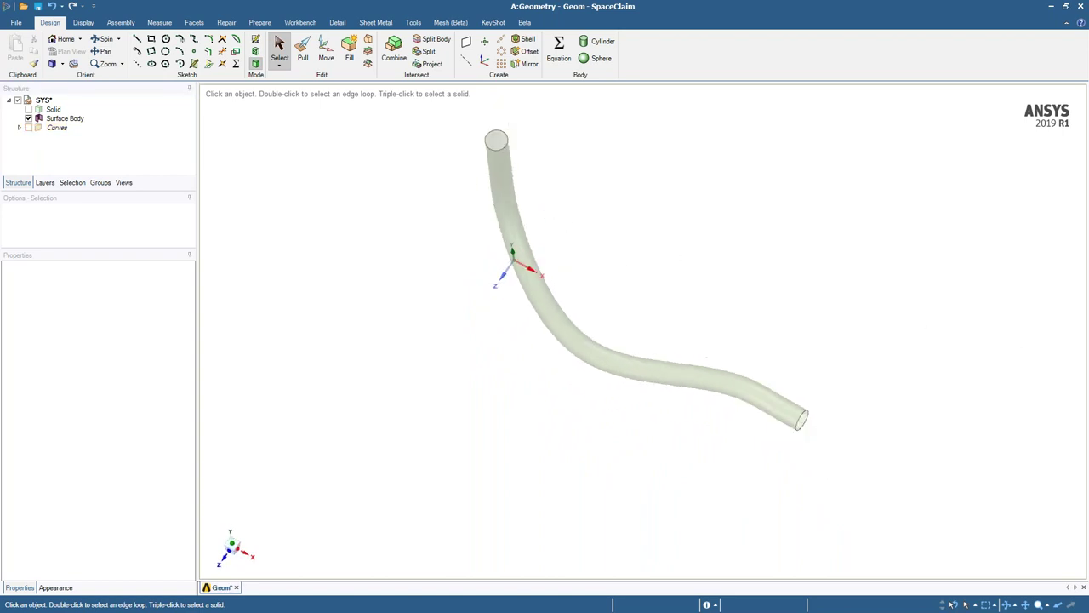
# Switch back to Workbench and add a Transient Structural system that shares the existing geometry
pyautogui.hotkey('alt', 'Tab')
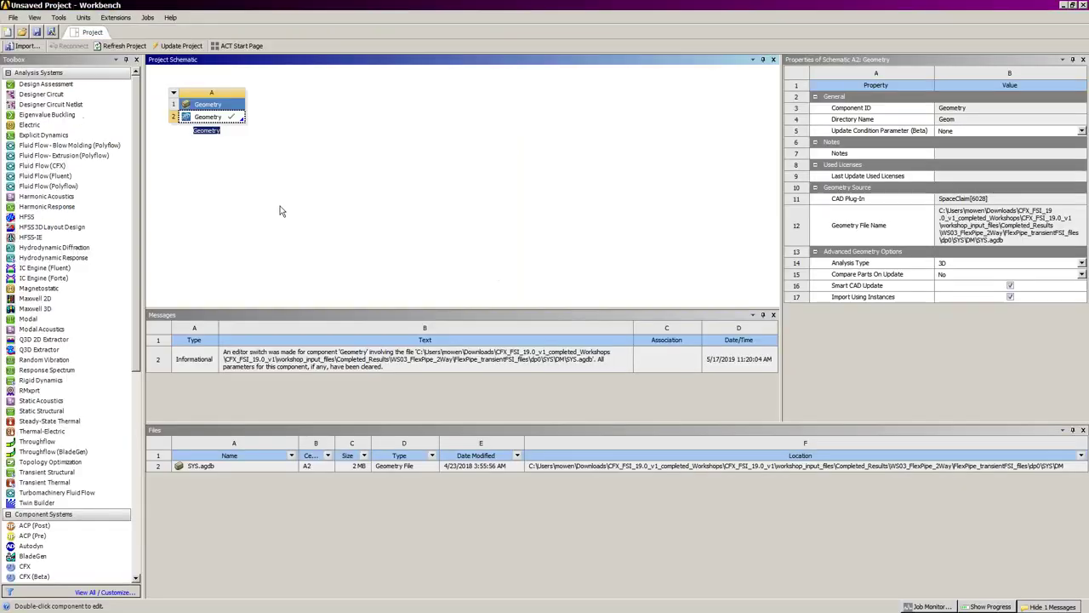
pyautogui.click(304, 205)
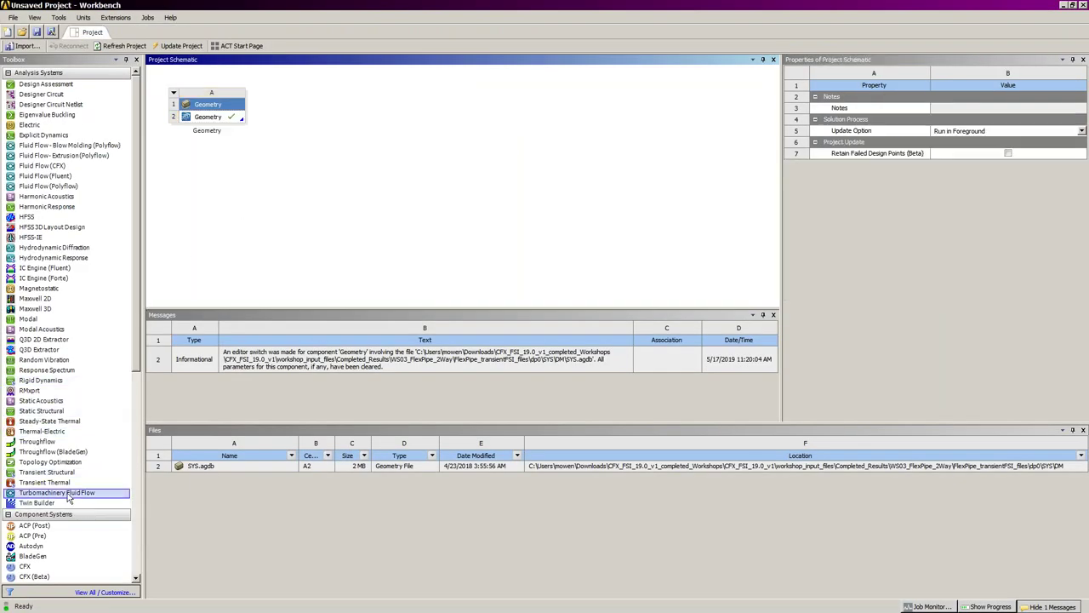
pyautogui.moveTo(64, 473); pyautogui.dragTo(234, 117)
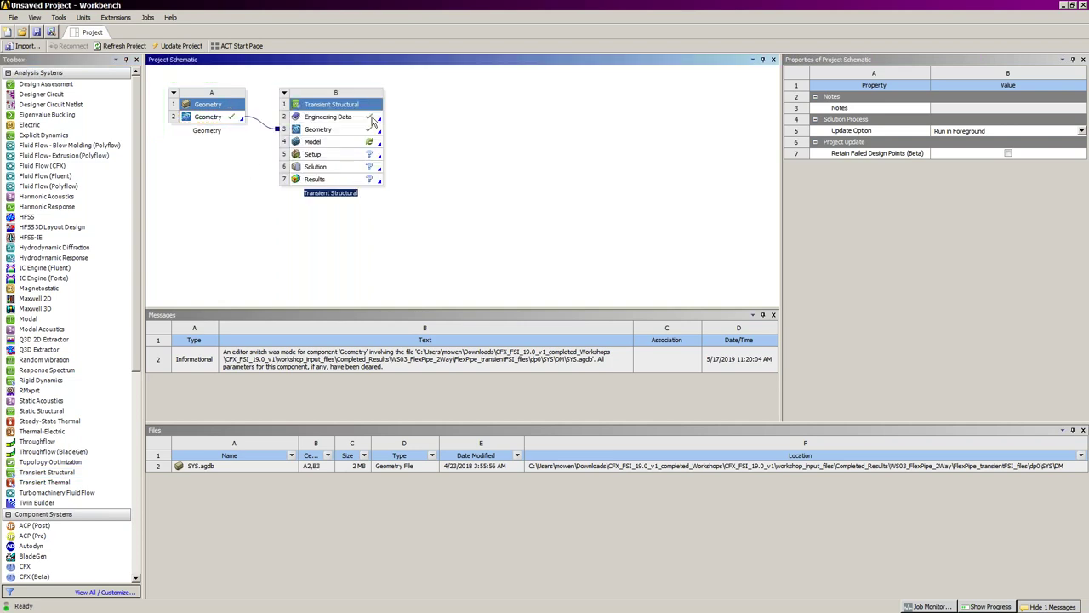
# Open the Engineering Data of the Transient Structural system and add a new material named Rubber
pyautogui.click(366, 117)
pyautogui.doubleClick(366, 117)
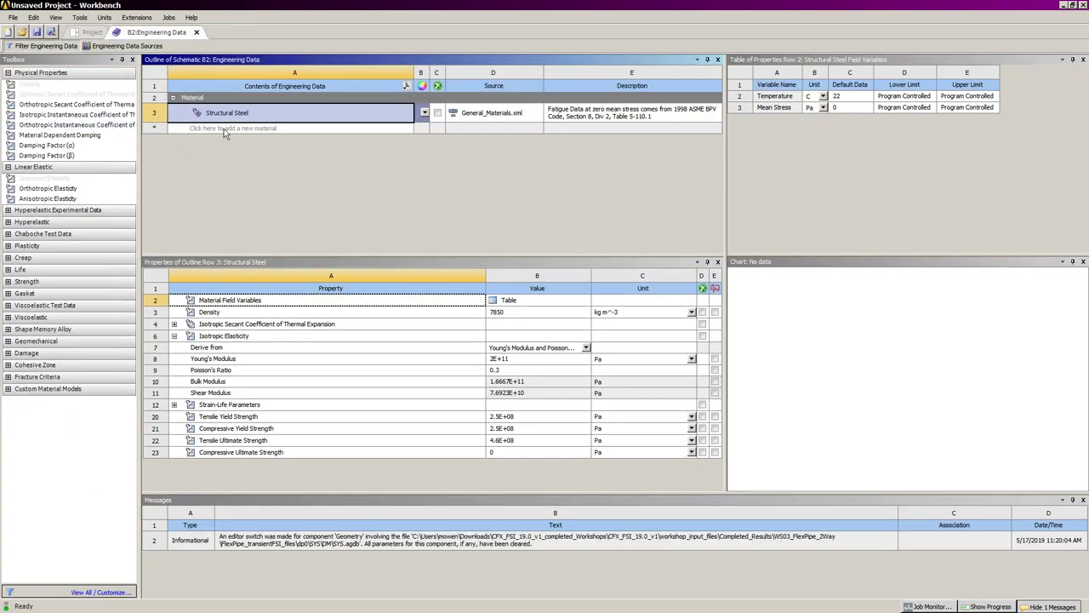
pyautogui.write('Rubber')
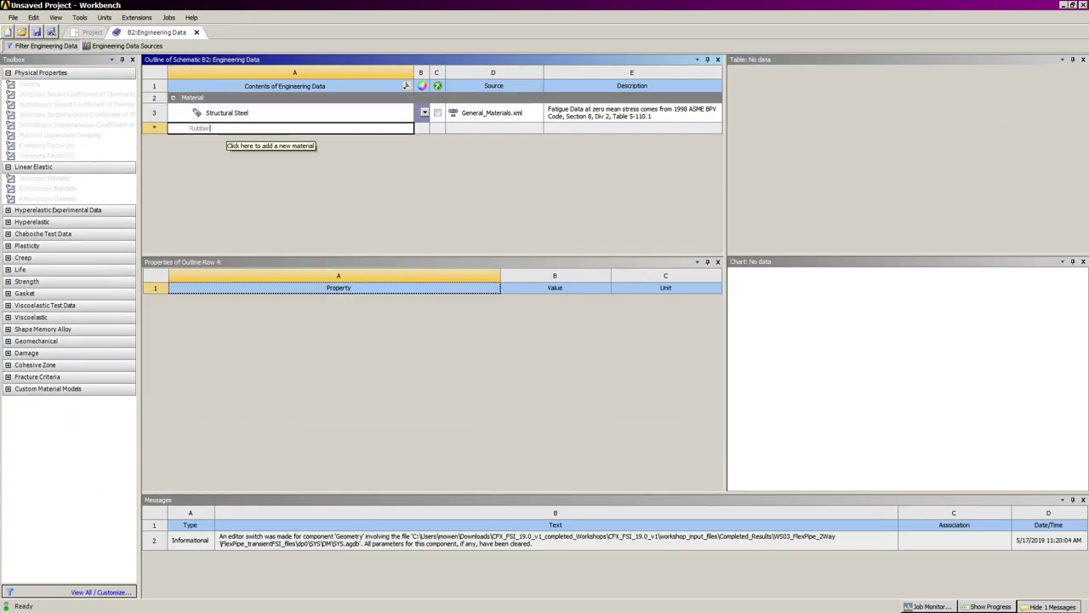
pyautogui.press('Return')
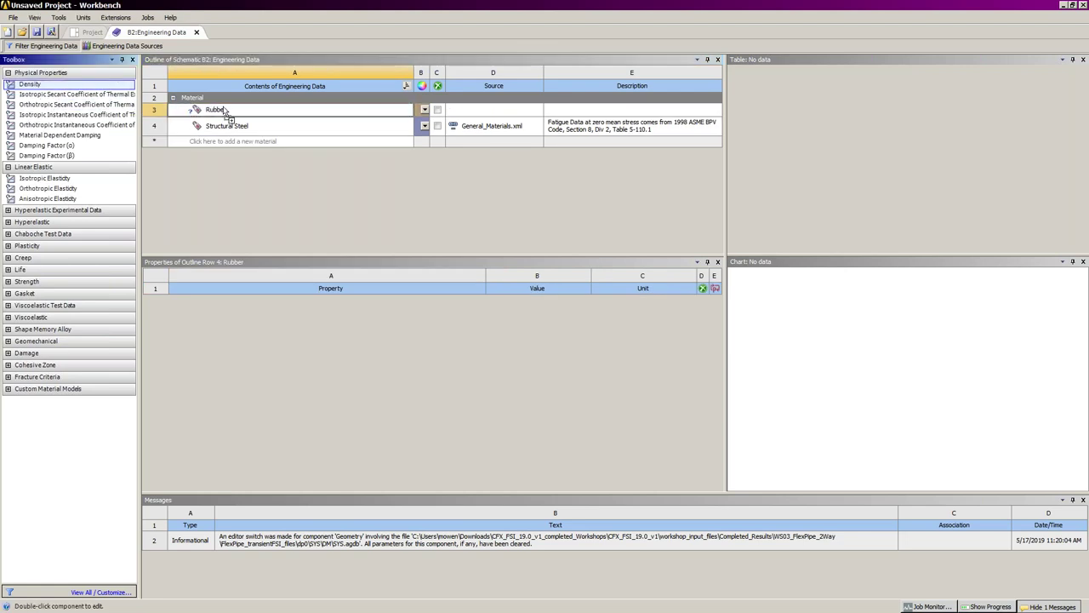
# Add the Density and Isotropic Elasticity properties to the Rubber material
pyautogui.doubleClick(31, 84)
pyautogui.click(74, 190)
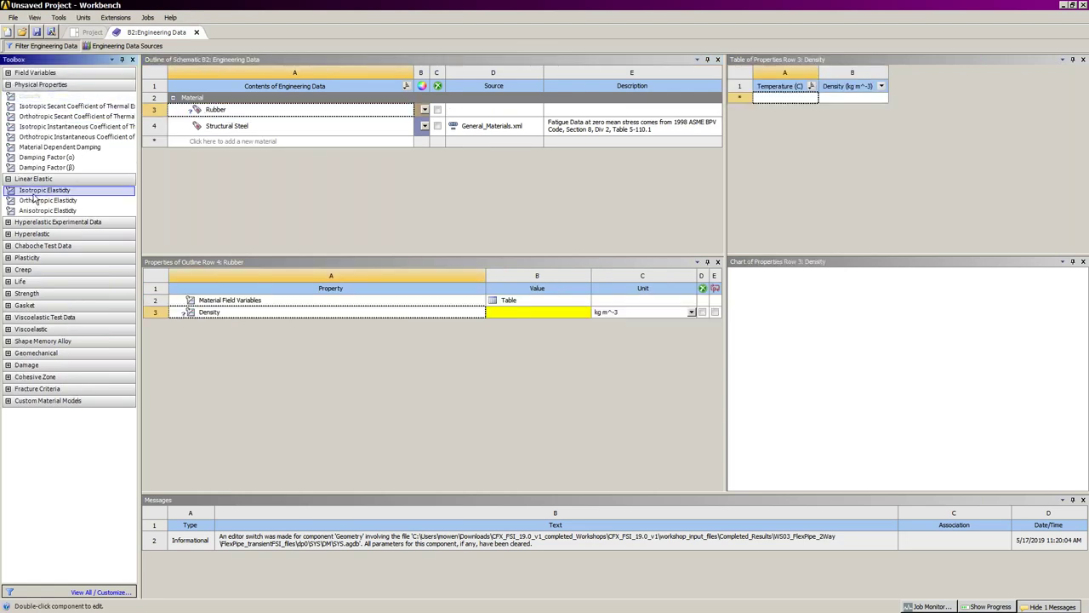
pyautogui.moveTo(58, 194); pyautogui.dragTo(234, 112)
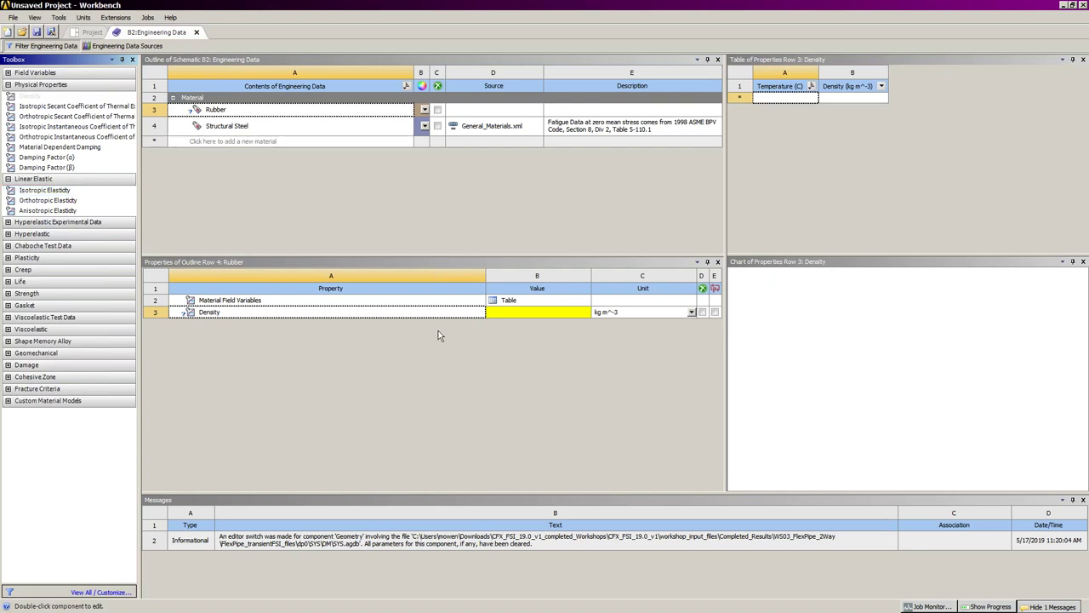
# Set Rubber's density to 1100 kg m^-3, Young's modulus to 1e7 Pa and Poisson's ratio to 0.45
pyautogui.click(518, 313)
pyautogui.click(518, 313)
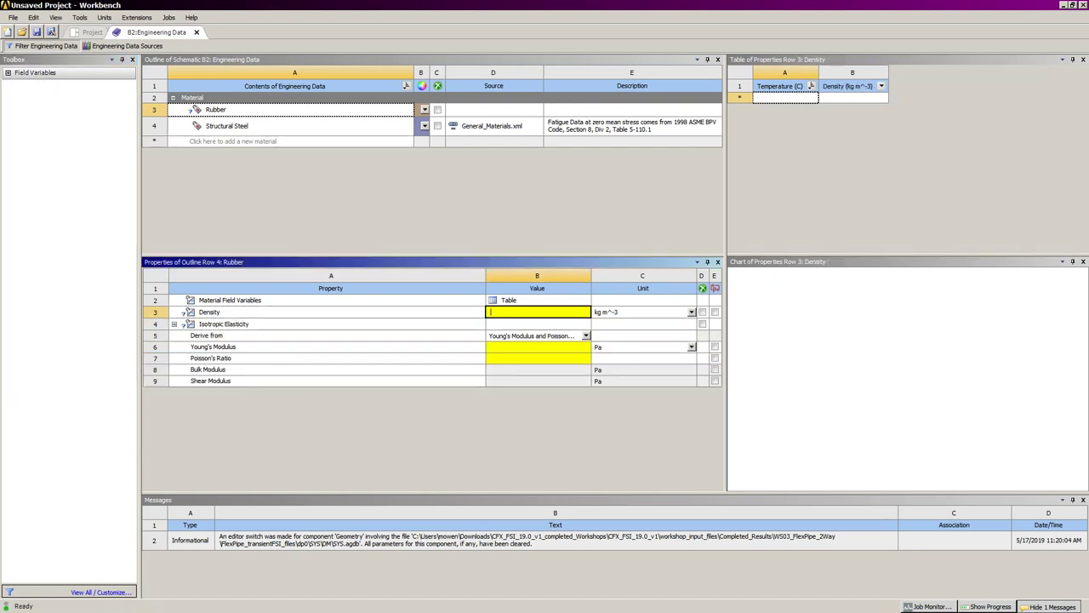
pyautogui.write('1100')
pyautogui.press('Return')
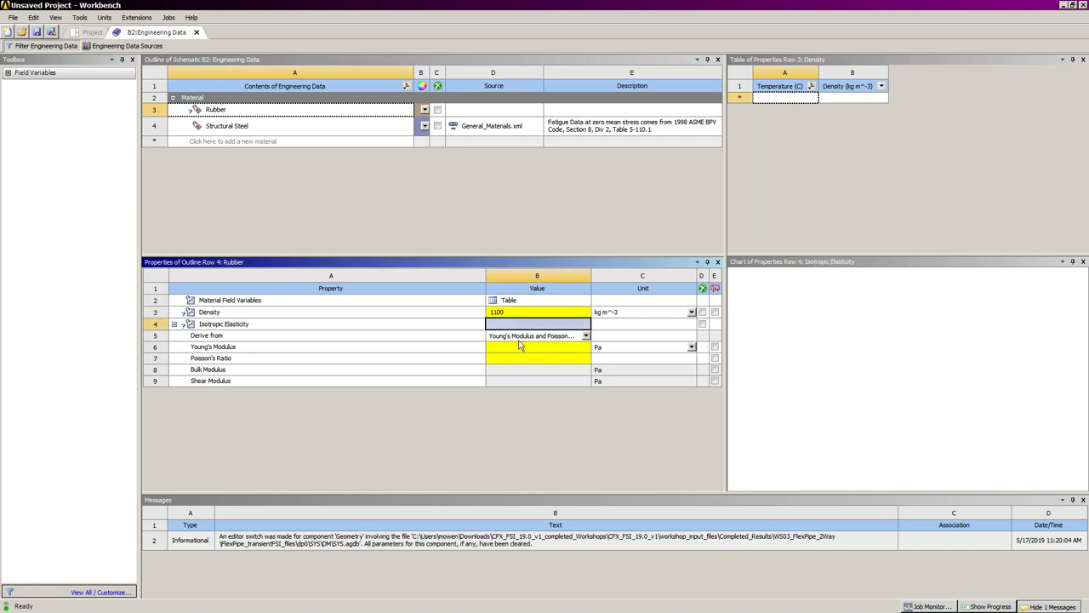
pyautogui.click(510, 348)
pyautogui.write('1e7')
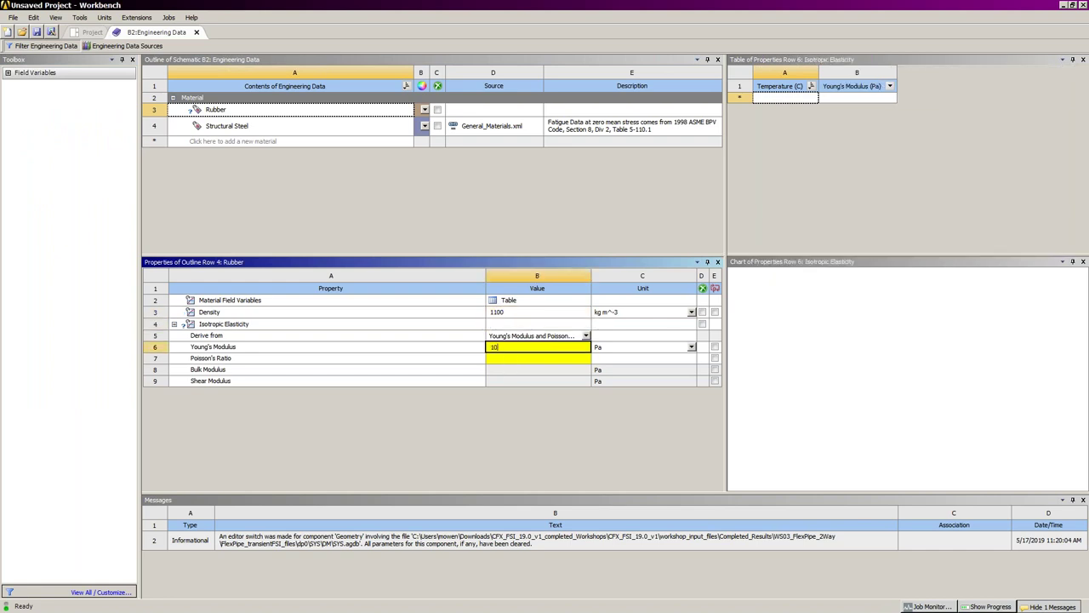
pyautogui.press('Return')
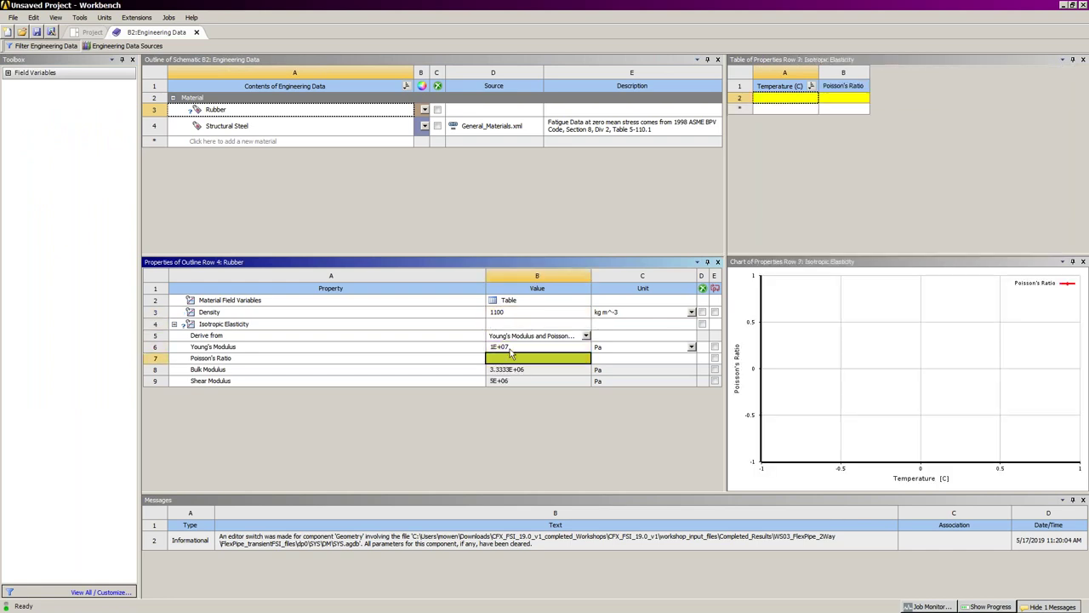
pyautogui.write('0.45')
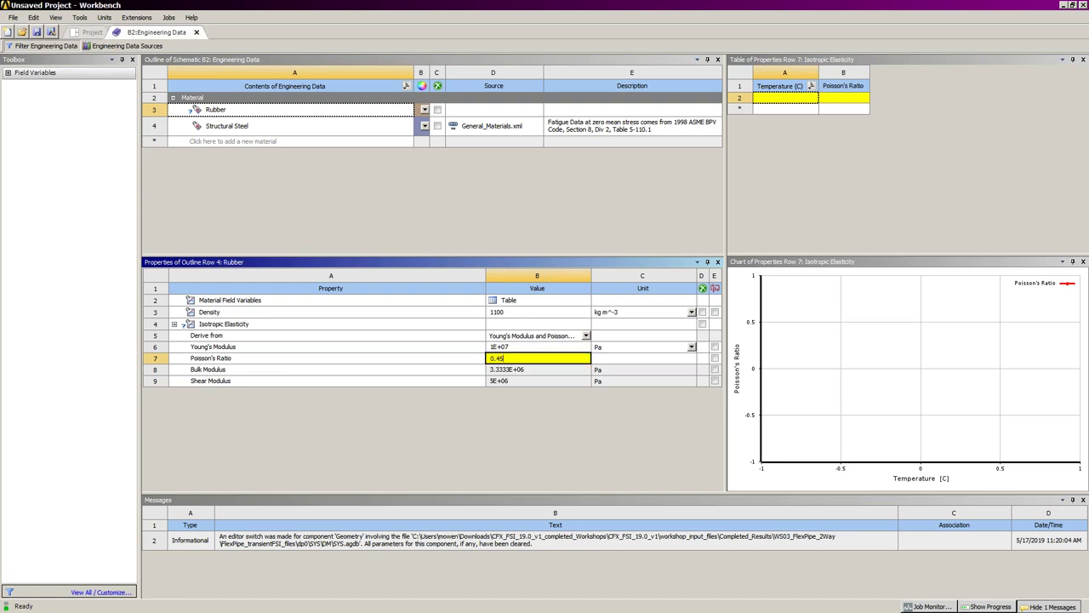
pyautogui.press('Return')
# Return to the project schematic, refresh the Transient Structural system's Model and open it in Mechanical
pyautogui.click(92, 33)
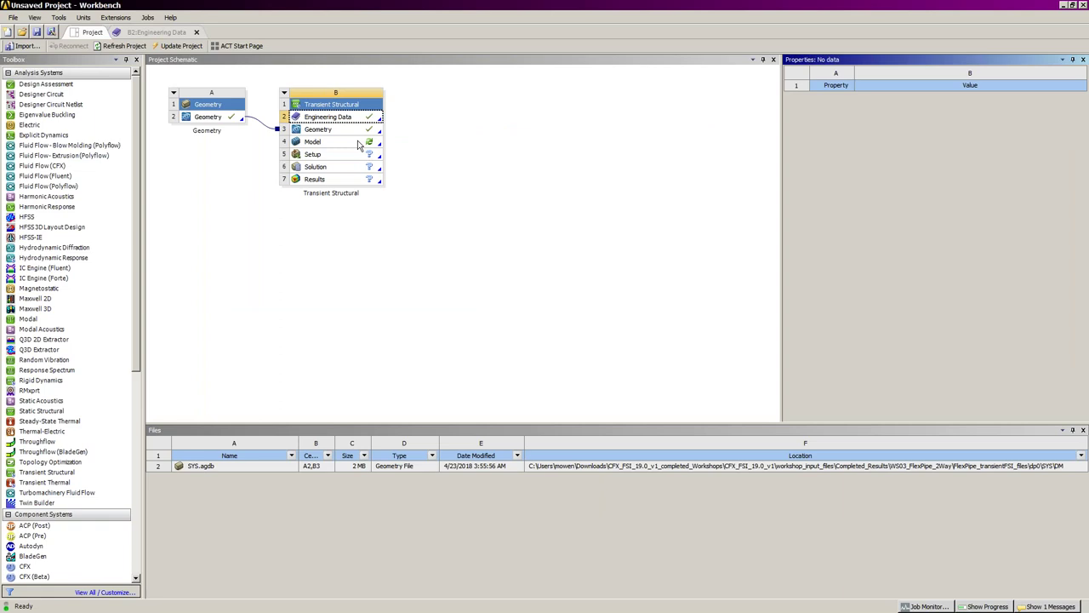
pyautogui.click(358, 145)
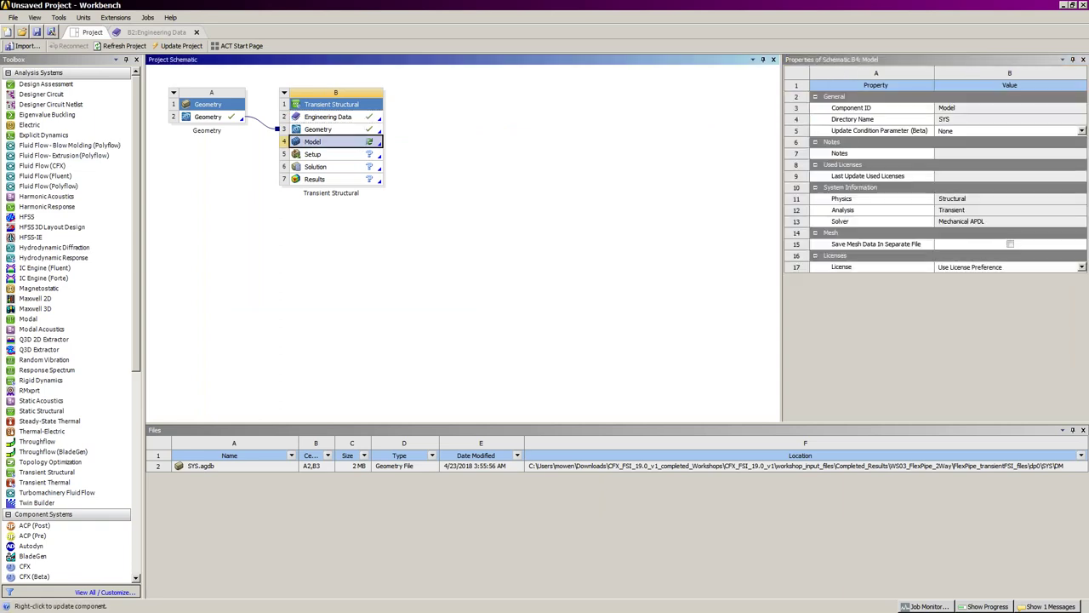
pyautogui.rightClick(359, 143)
pyautogui.click(394, 270)
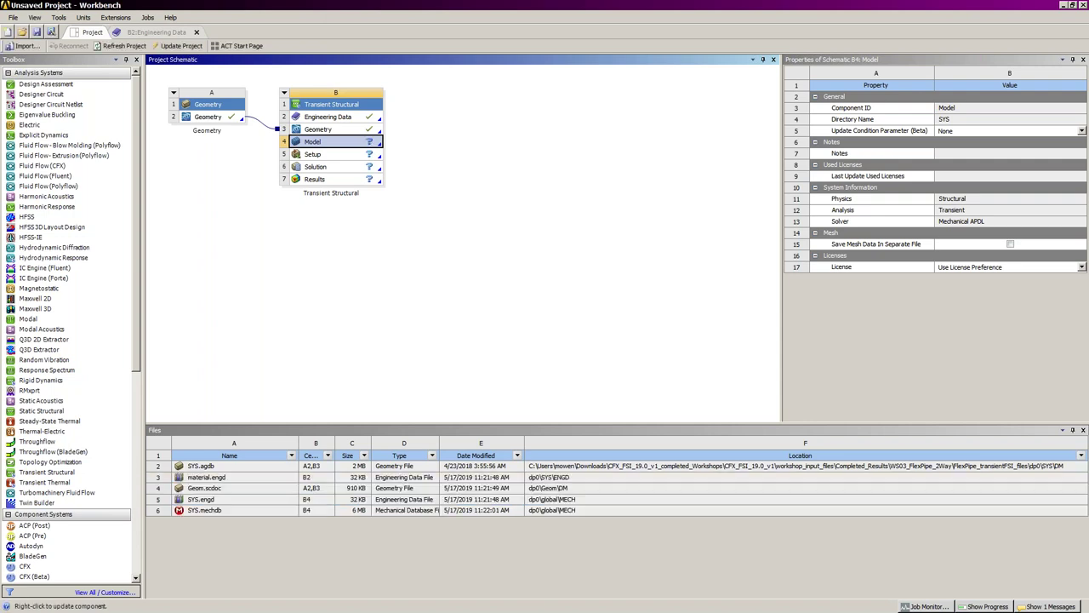
pyautogui.click(326, 262)
pyautogui.doubleClick(312, 141)
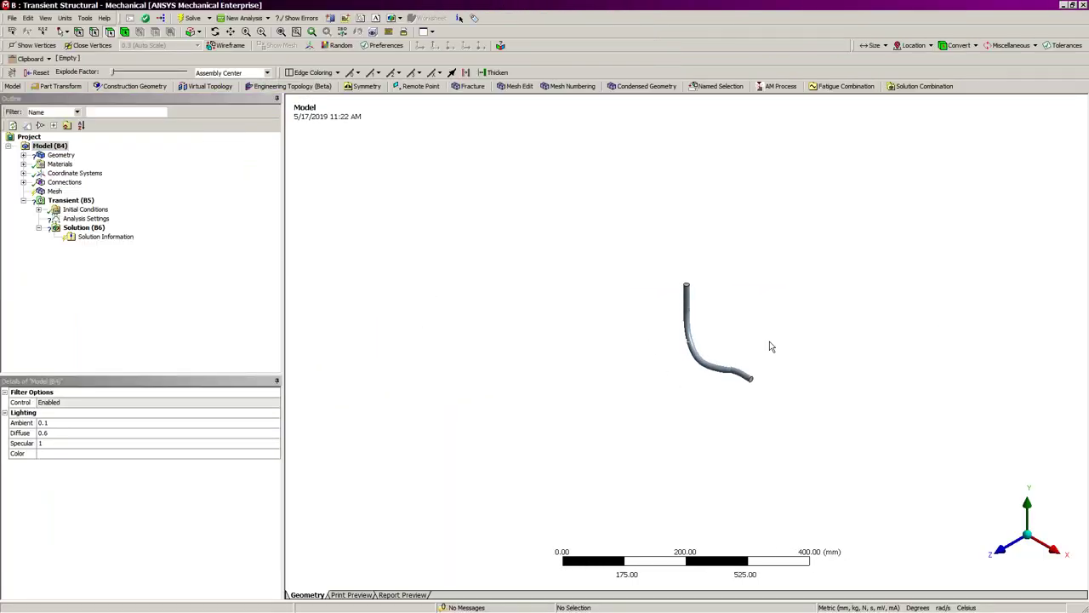
# Suppress the solid body in the model's geometry
pyautogui.click(23, 155)
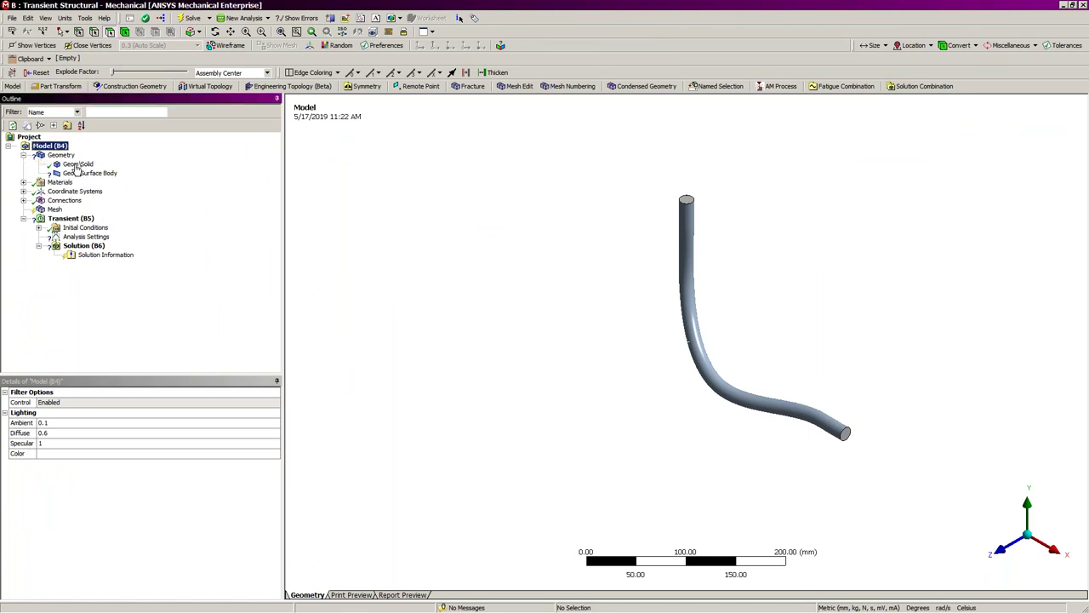
pyautogui.click(74, 165)
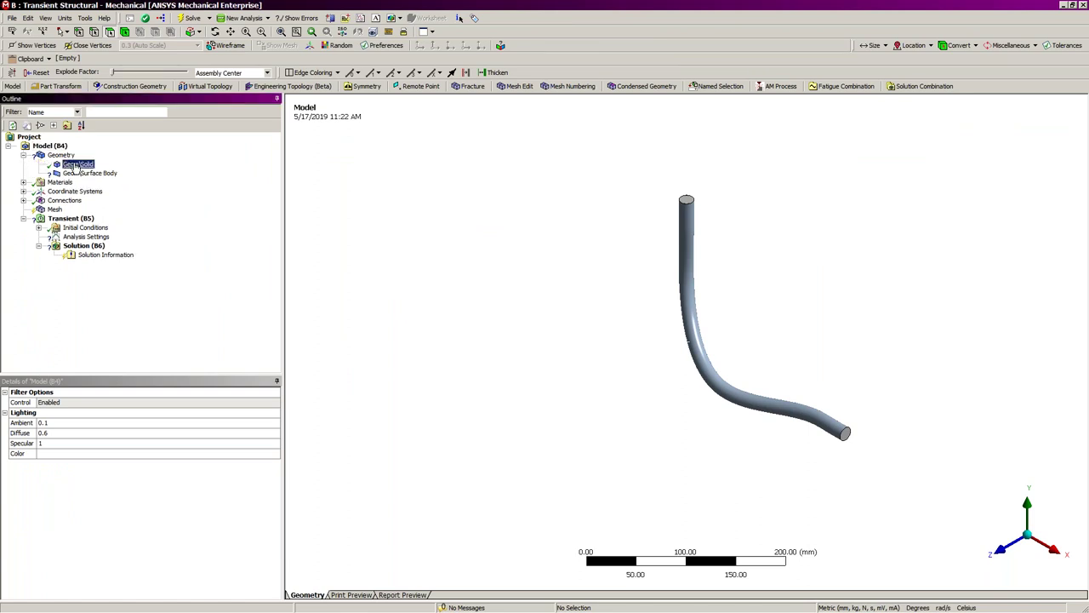
pyautogui.rightClick(75, 164)
pyautogui.click(134, 292)
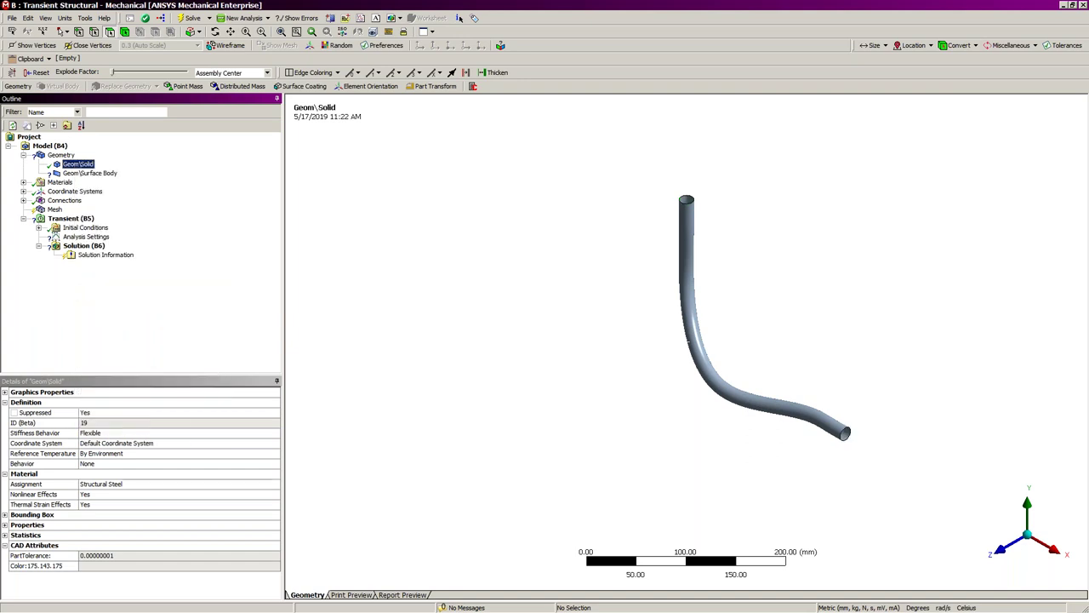
# Set the thickness of the pipe's surface body to 3 mm
pyautogui.click(90, 173)
pyautogui.click(115, 453)
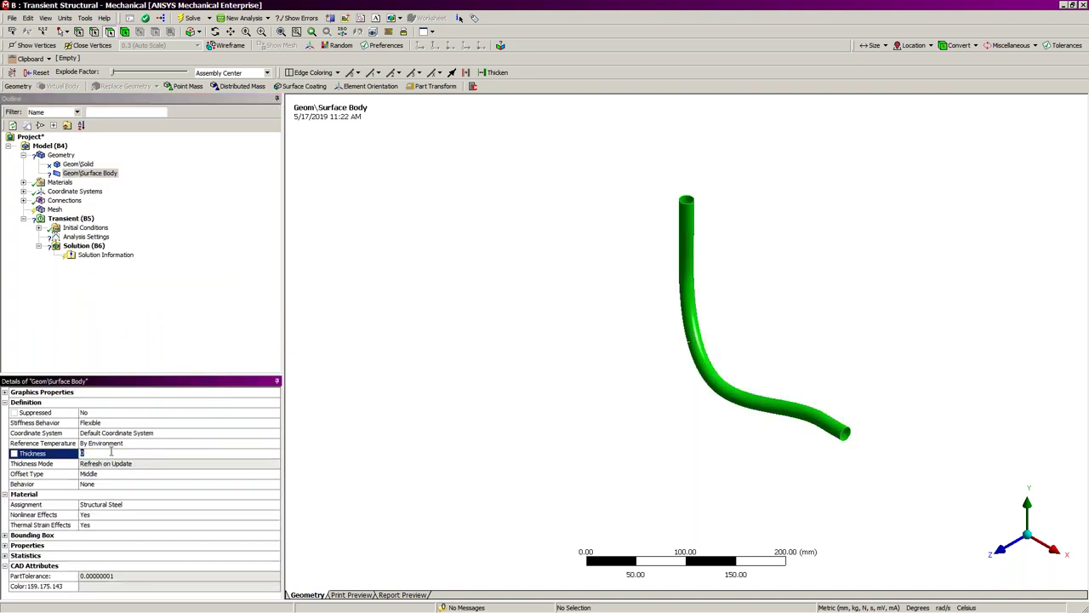
pyautogui.write('3')
pyautogui.press('Return')
pyautogui.click(621, 343)
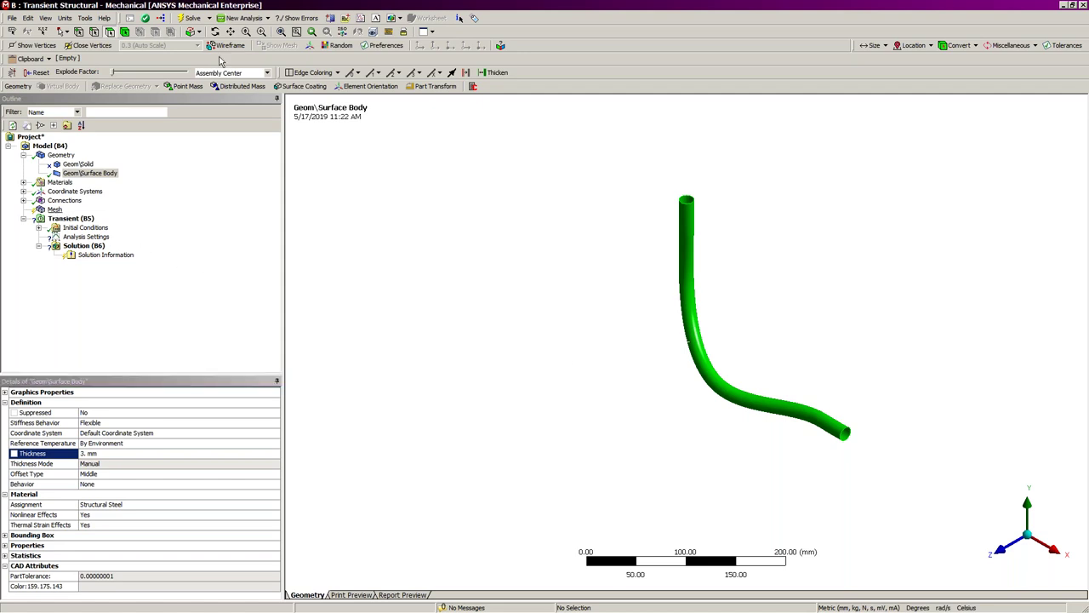
# Insert a Face Meshing control on the pipe's outer face with 50 internal divisions
pyautogui.click(681, 243)
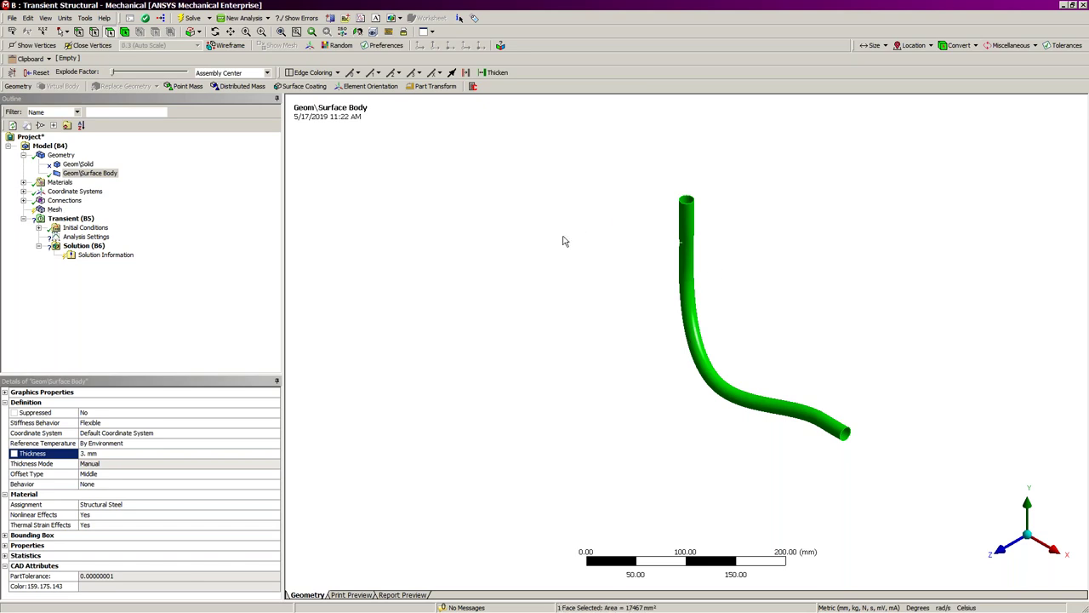
pyautogui.click(54, 210)
pyautogui.click(690, 247)
pyautogui.rightClick(690, 247)
pyautogui.moveTo(753, 232)
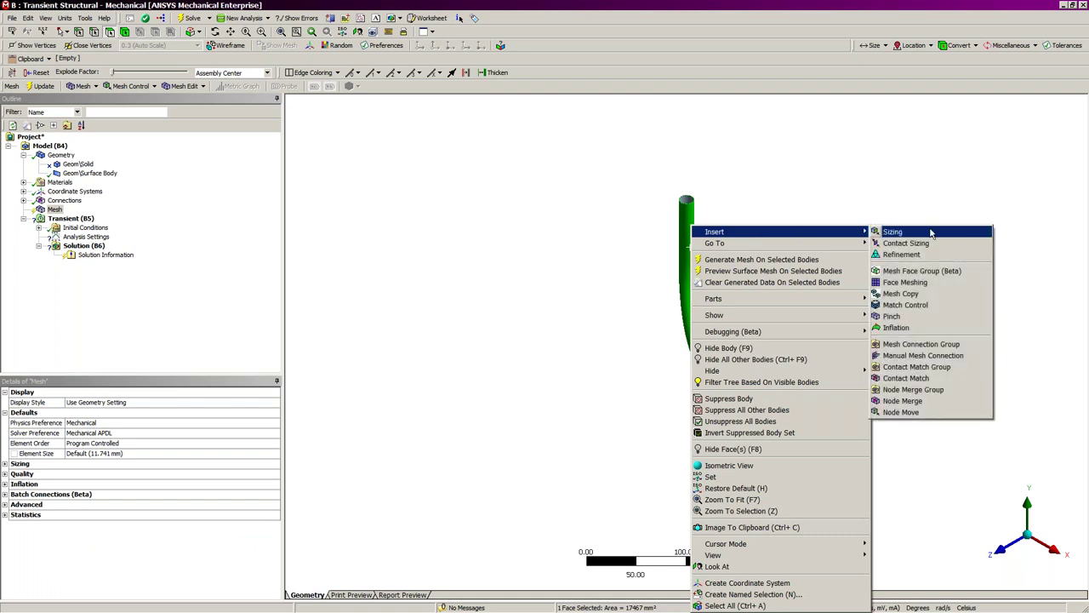
pyautogui.click(942, 283)
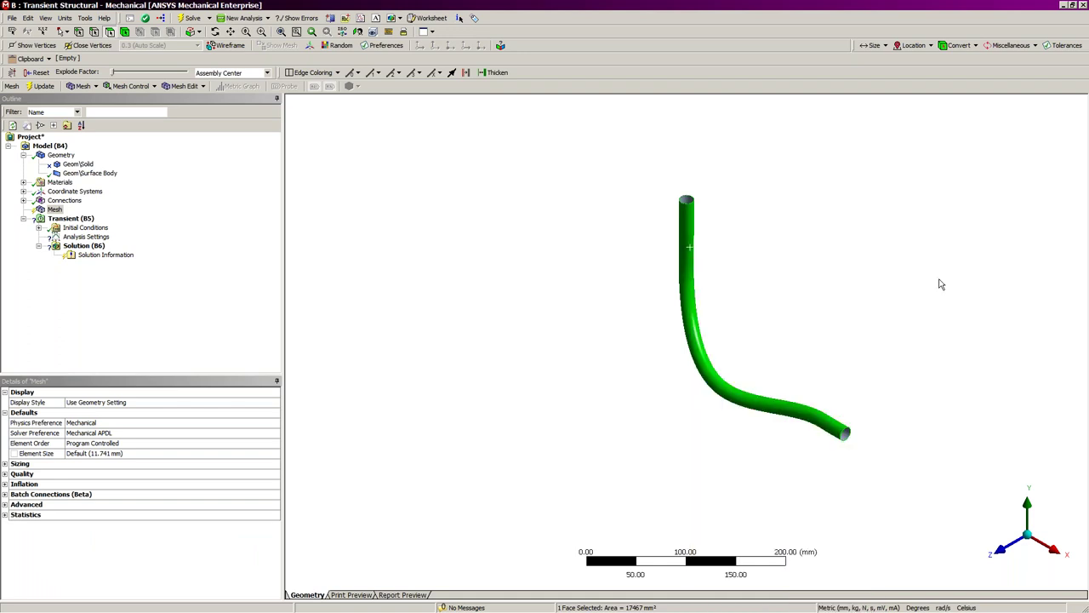
pyautogui.click(143, 465)
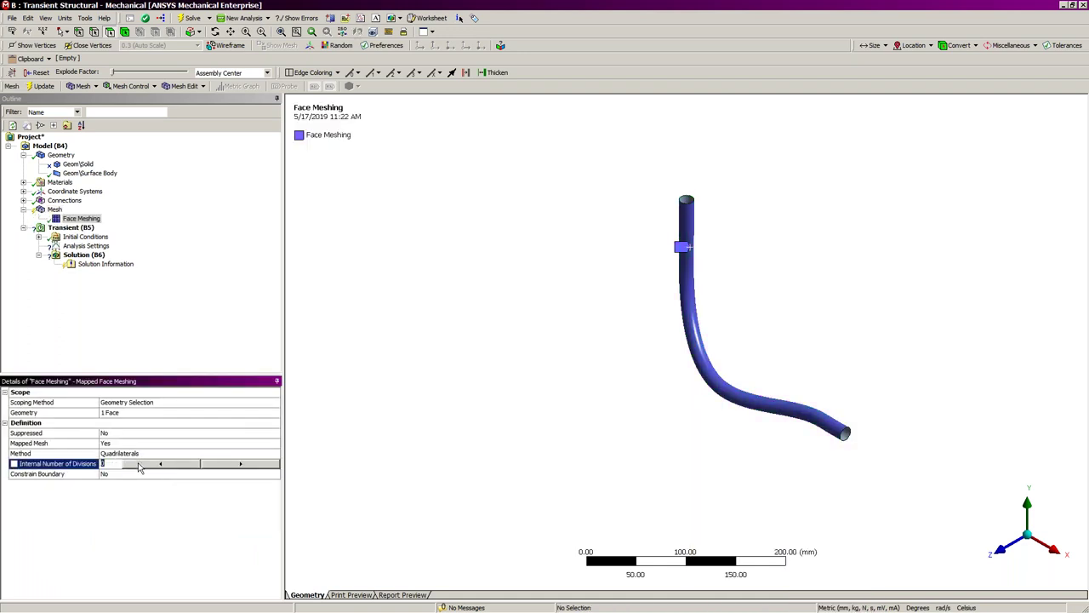
pyautogui.write('50')
pyautogui.press('Return')
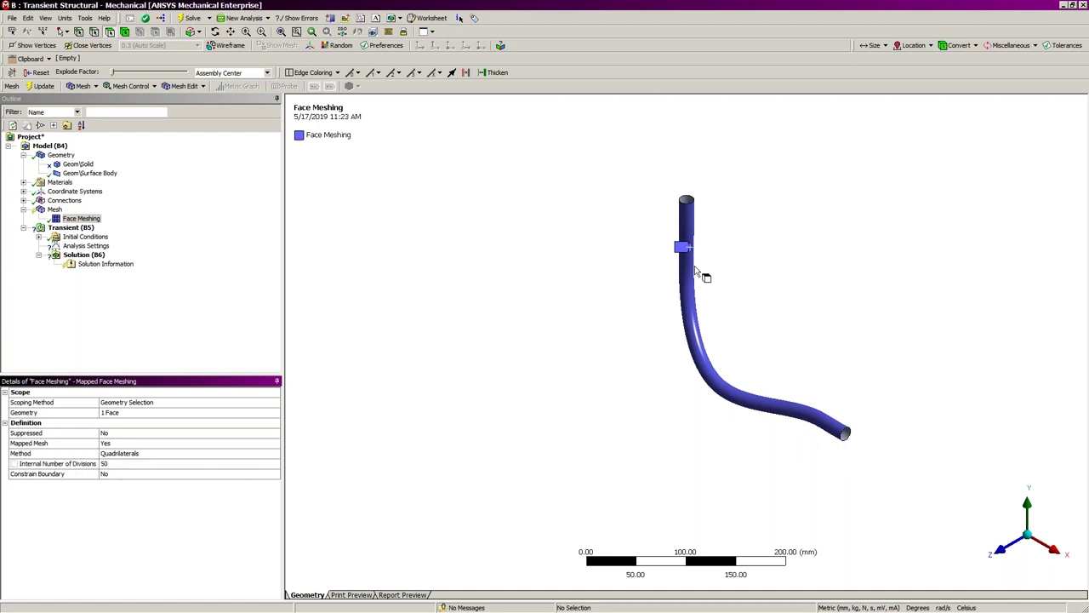
pyautogui.click(55, 209)
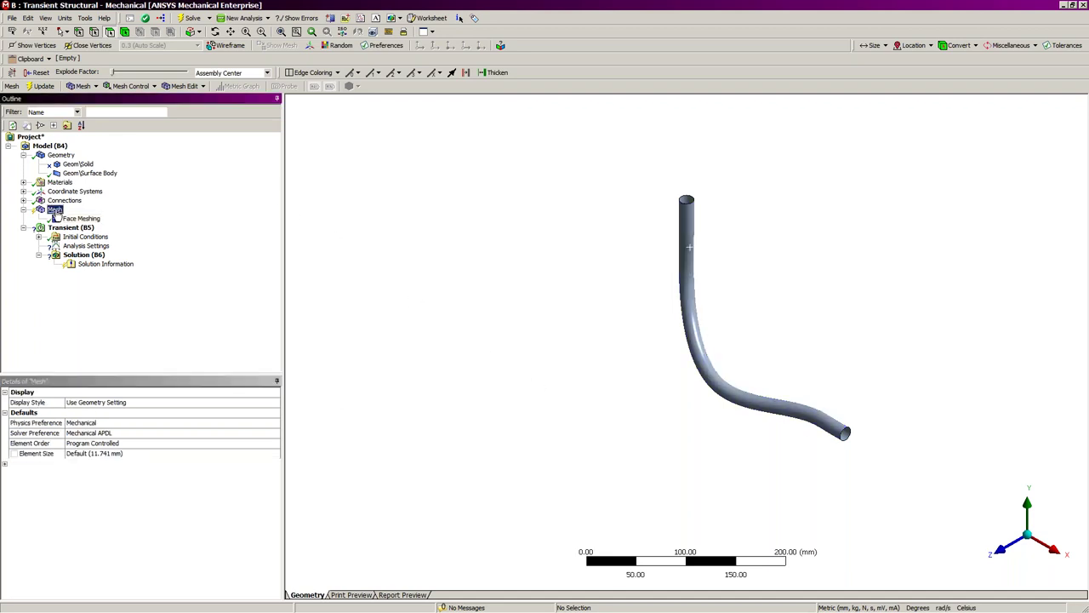
# Generate the shell mesh on the pipe and display it with thick shells and beams
pyautogui.rightClick(57, 210)
pyautogui.click(109, 250)
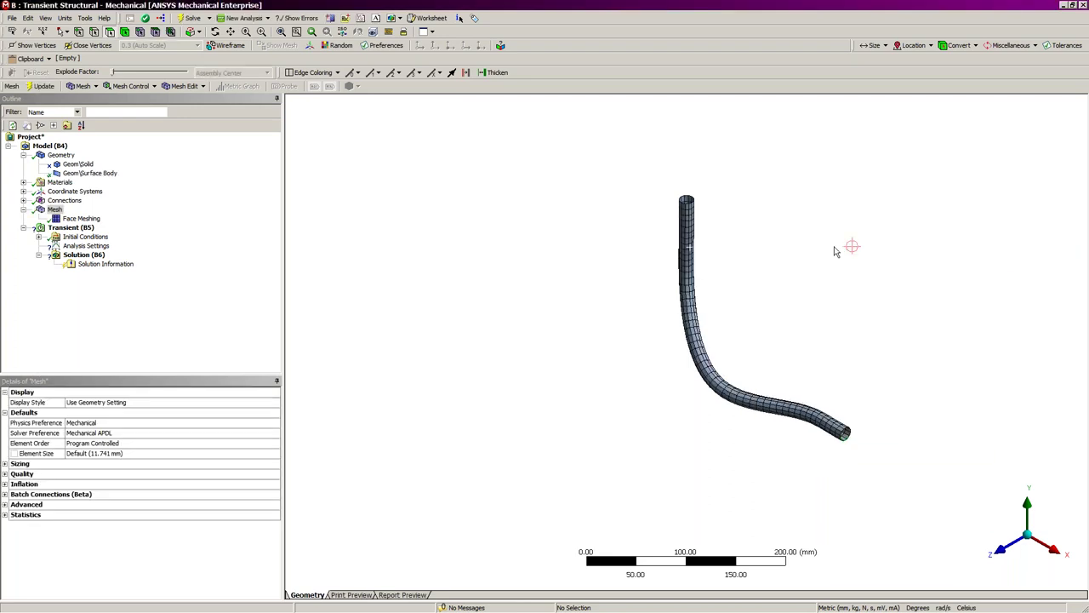
pyautogui.moveTo(639, 281); pyautogui.dragTo(808, 183, button='middle')
pyautogui.click(46, 18)
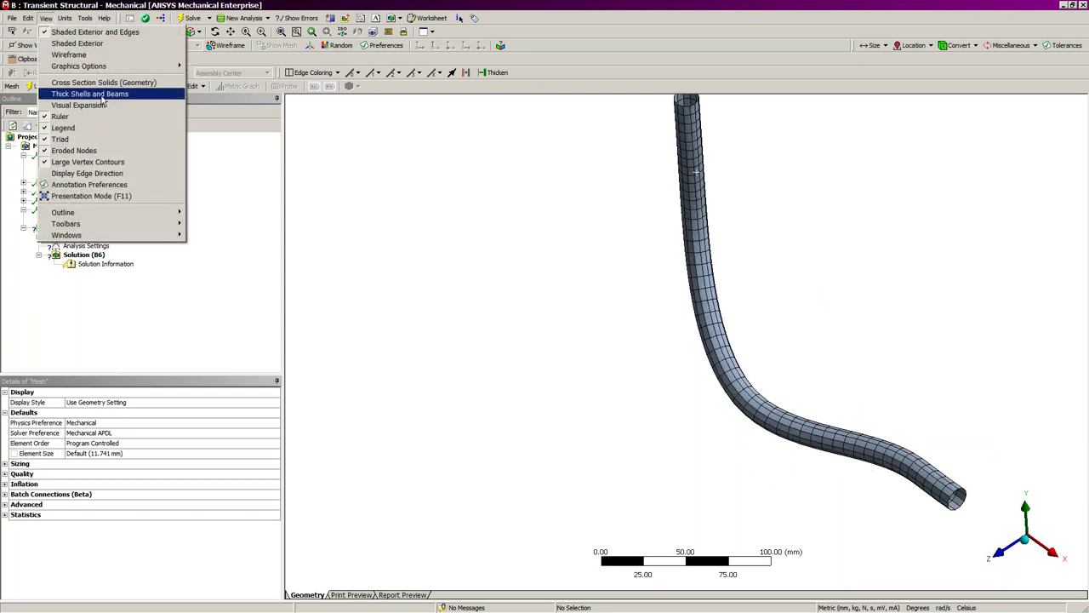
pyautogui.click(89, 94)
pyautogui.click(230, 31)
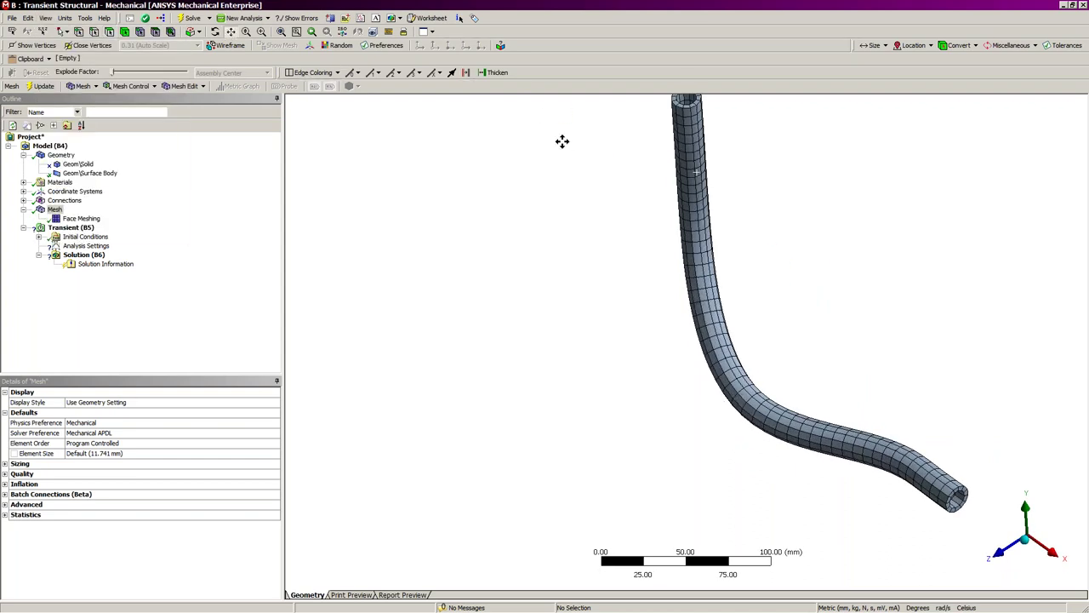
pyautogui.moveTo(651, 197); pyautogui.dragTo(510, 300)
pyautogui.moveTo(510, 299); pyautogui.dragTo(549, 268, button='middle')
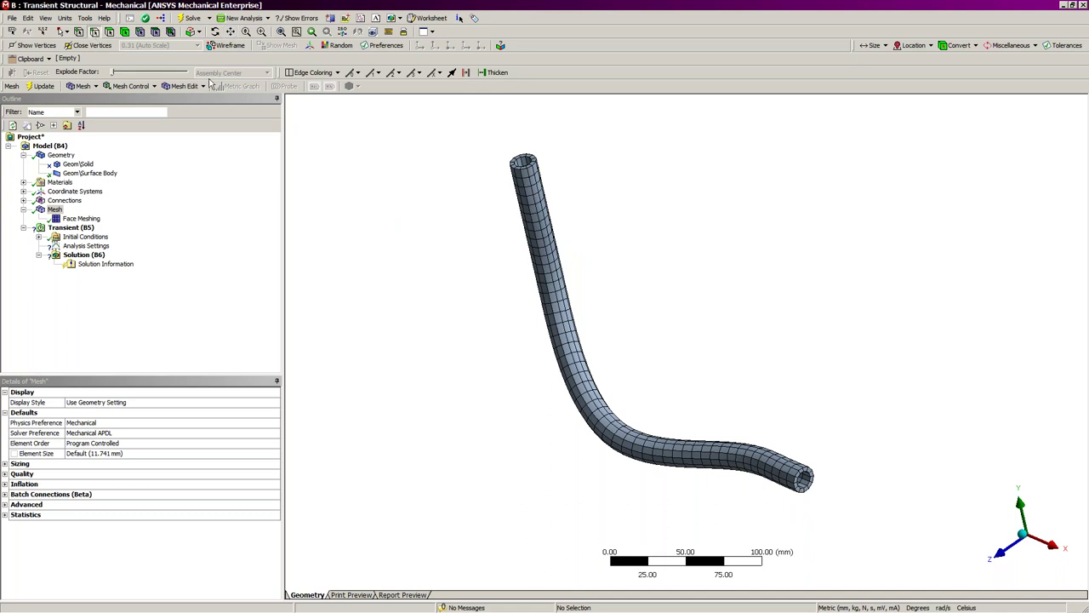
# Add a Fixed Support to the circular edges at both ends of the pipe in the transient analysis
pyautogui.click(63, 32)
pyautogui.click(90, 57)
pyautogui.moveTo(458, 117); pyautogui.dragTo(630, 209)
pyautogui.moveTo(766, 430); pyautogui.dragTo(848, 521)
pyautogui.rightClick(357, 213)
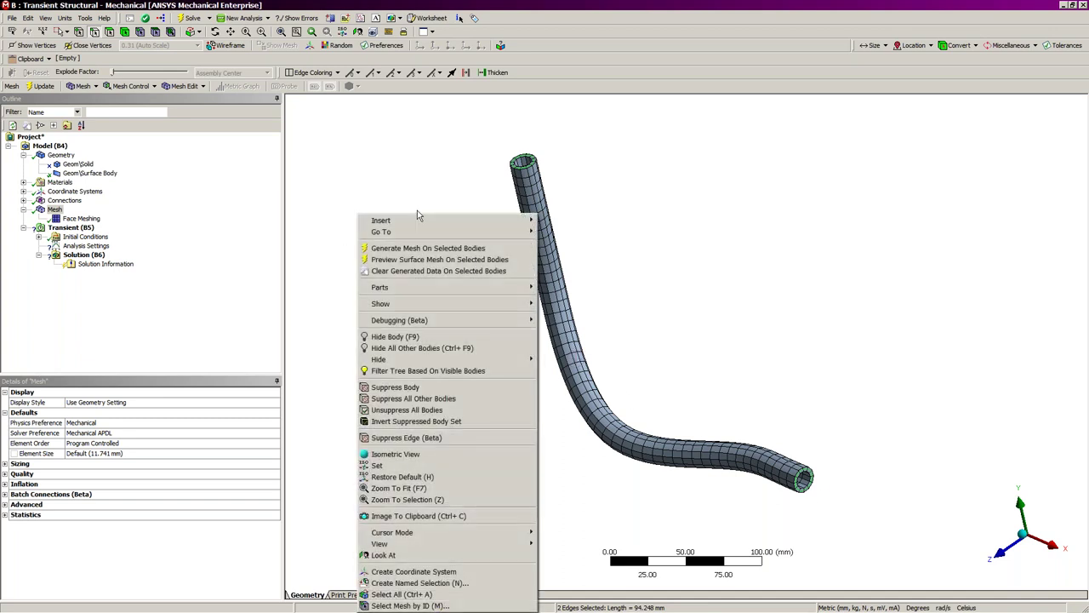
pyautogui.moveTo(419, 217)
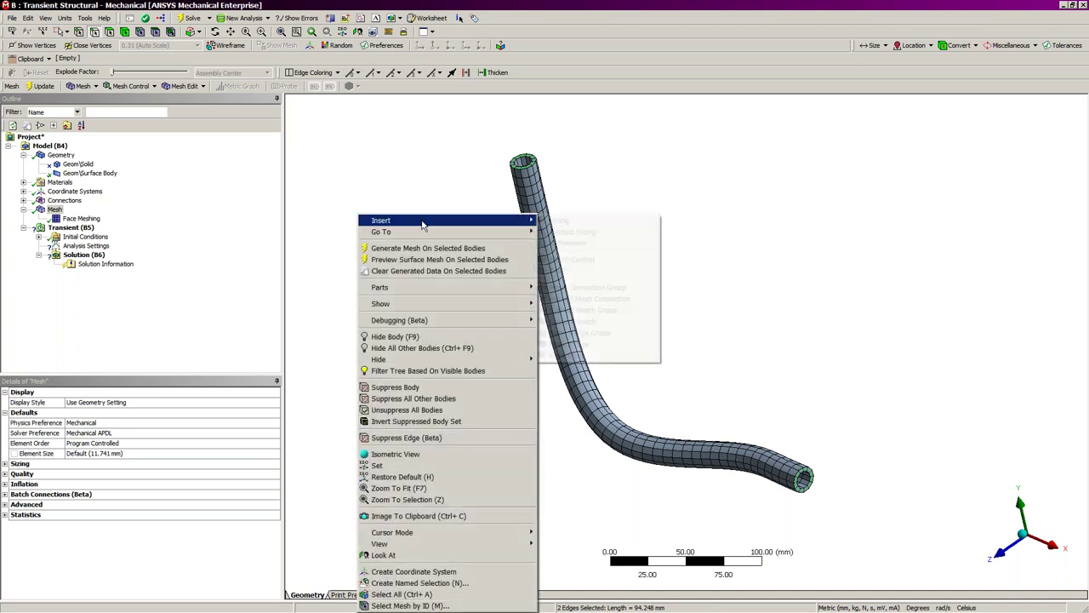
pyautogui.click(71, 227)
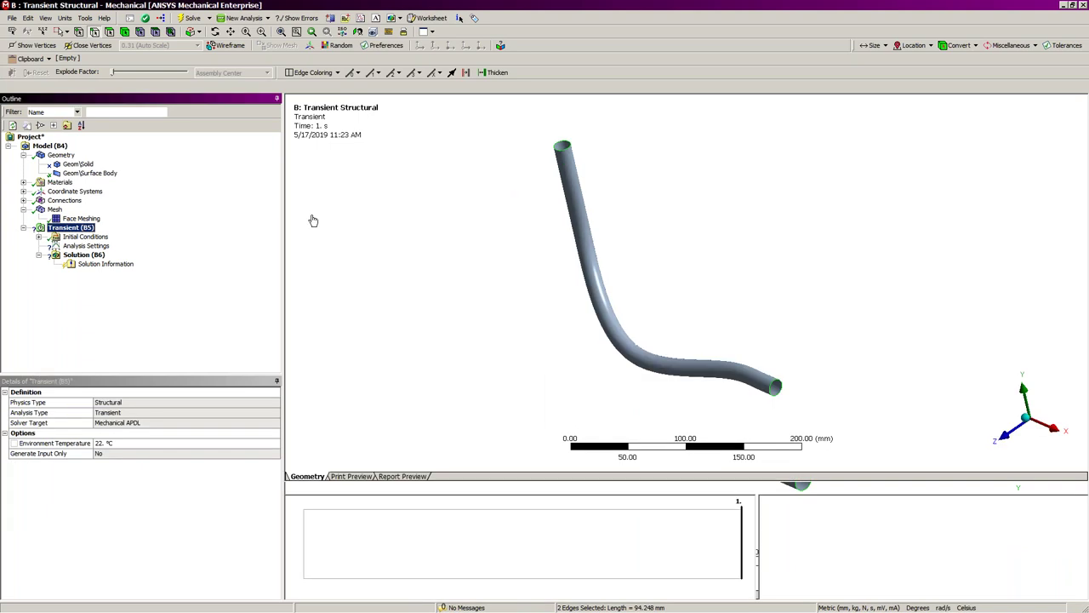
pyautogui.rightClick(468, 226)
pyautogui.moveTo(552, 239)
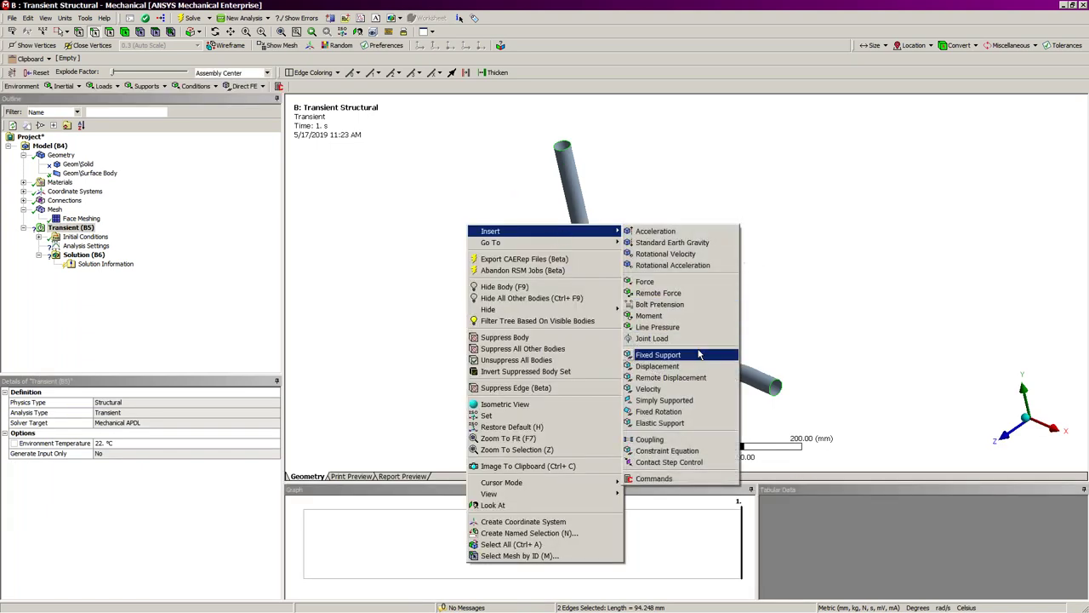
pyautogui.click(659, 355)
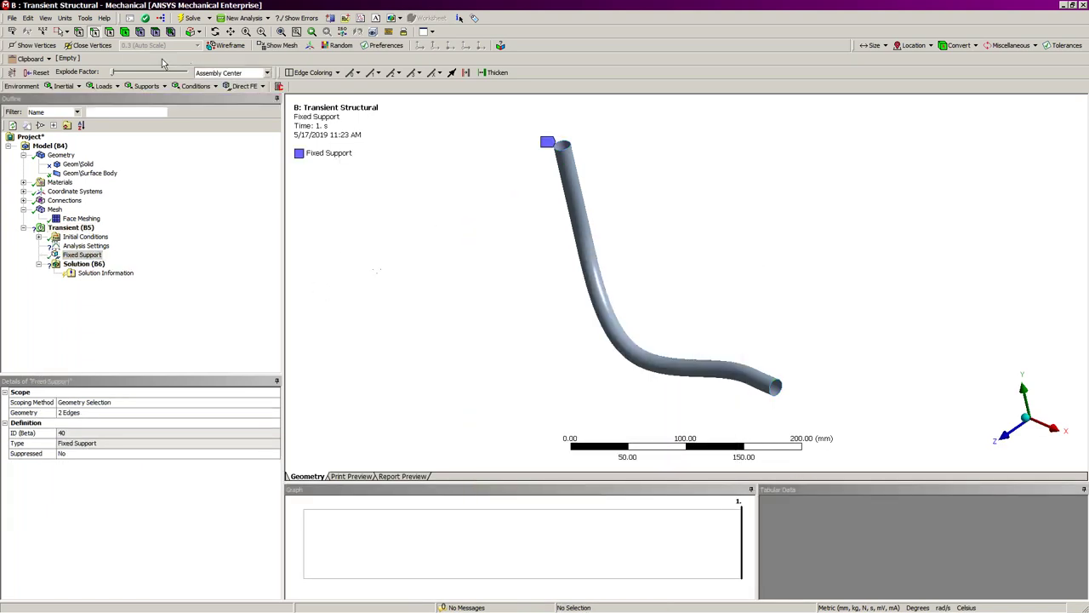
# Apply a Fluid Solid Interface to the pipe's face in the transient analysis
pyautogui.click(61, 32)
pyautogui.click(85, 46)
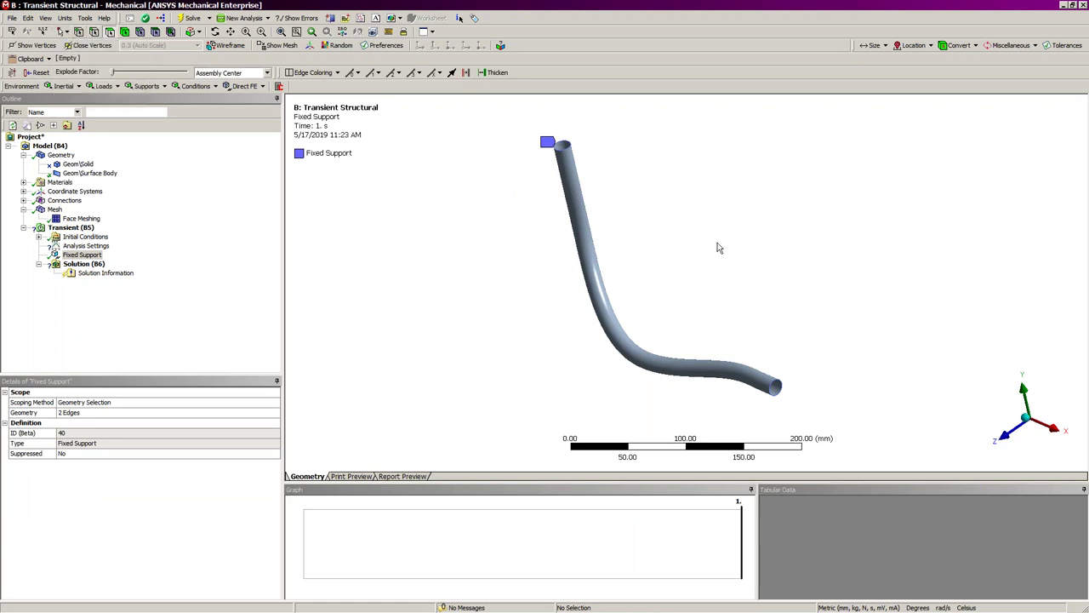
pyautogui.click(583, 227)
pyautogui.rightClick(630, 185)
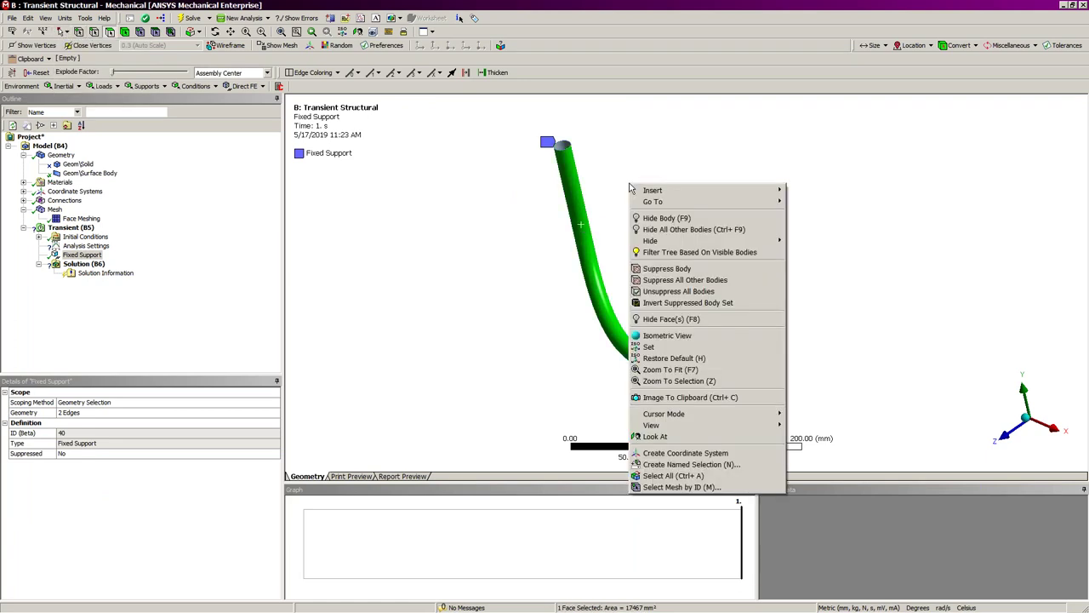
pyautogui.moveTo(706, 189)
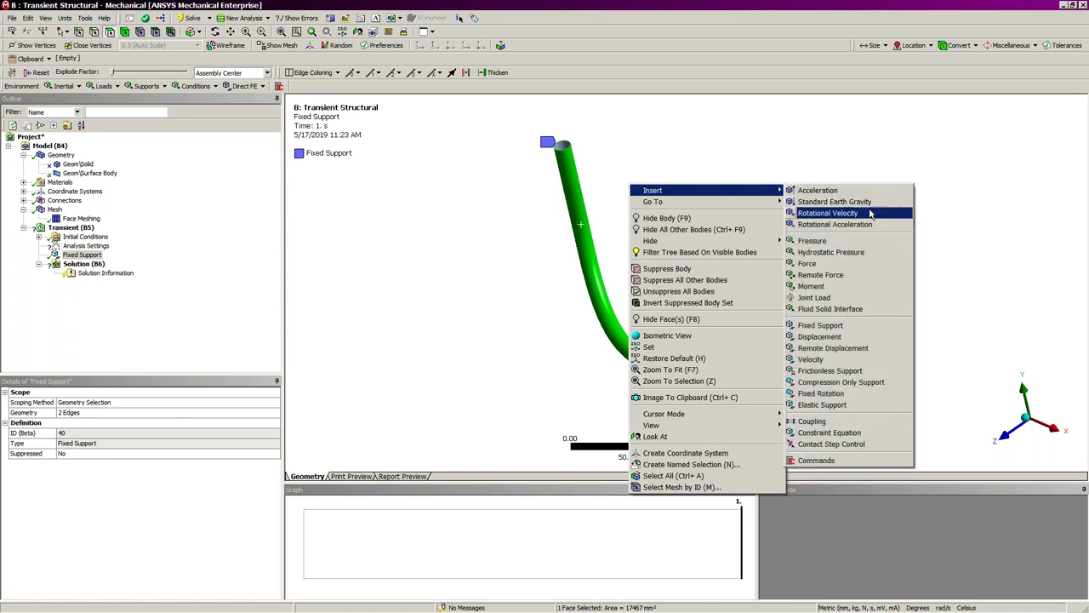
pyautogui.click(847, 309)
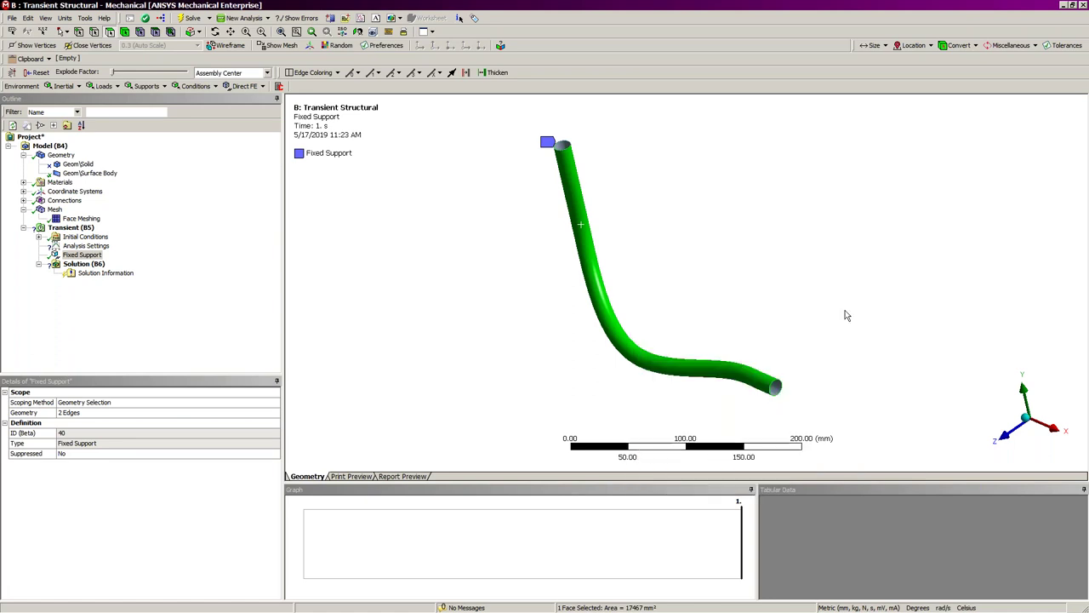
pyautogui.moveTo(692, 236); pyautogui.dragTo(705, 299, button='middle')
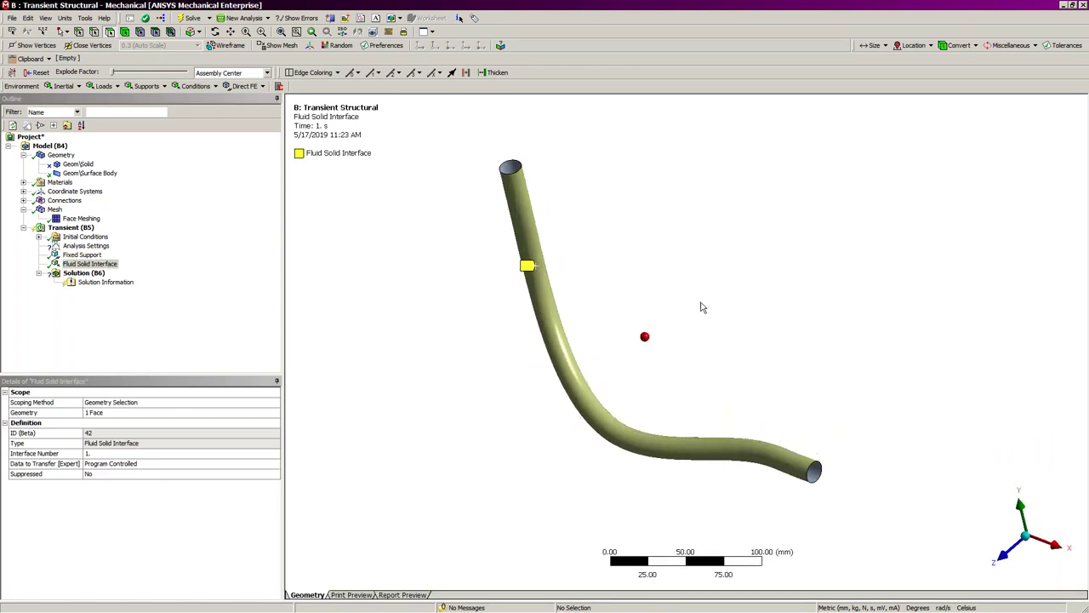
# In the analysis settings, turn Auto Time Stepping off and define the step by Substeps with 1 substep
pyautogui.click(88, 246)
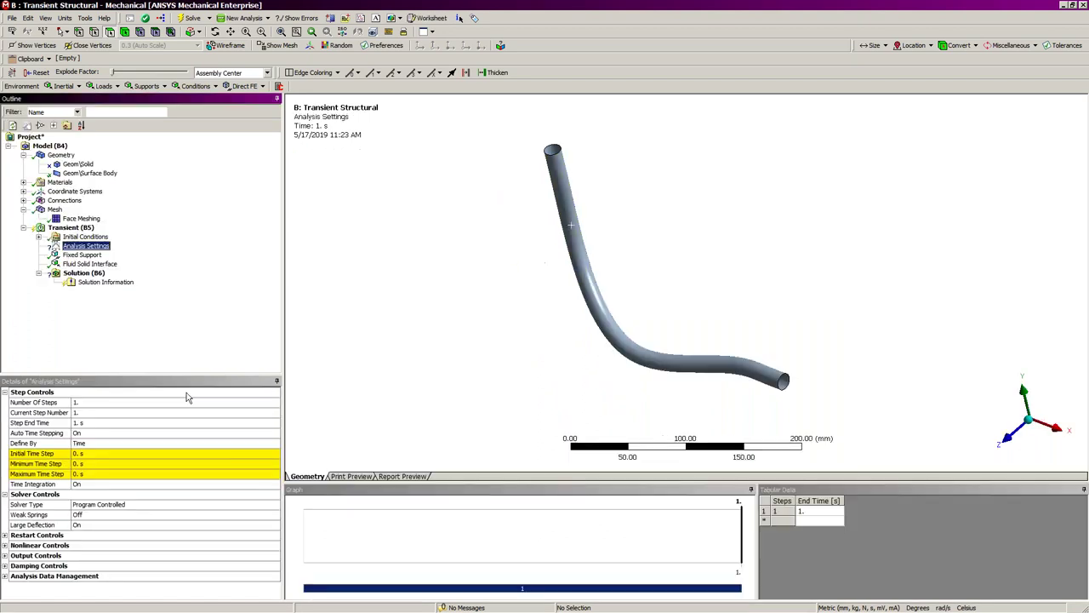
pyautogui.click(112, 434)
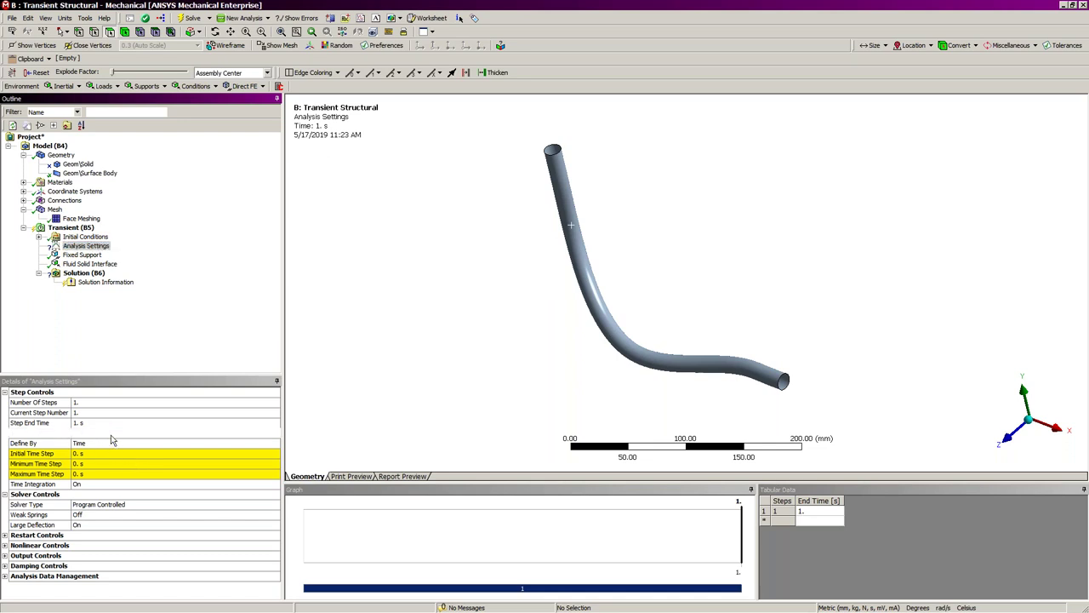
pyautogui.click(276, 434)
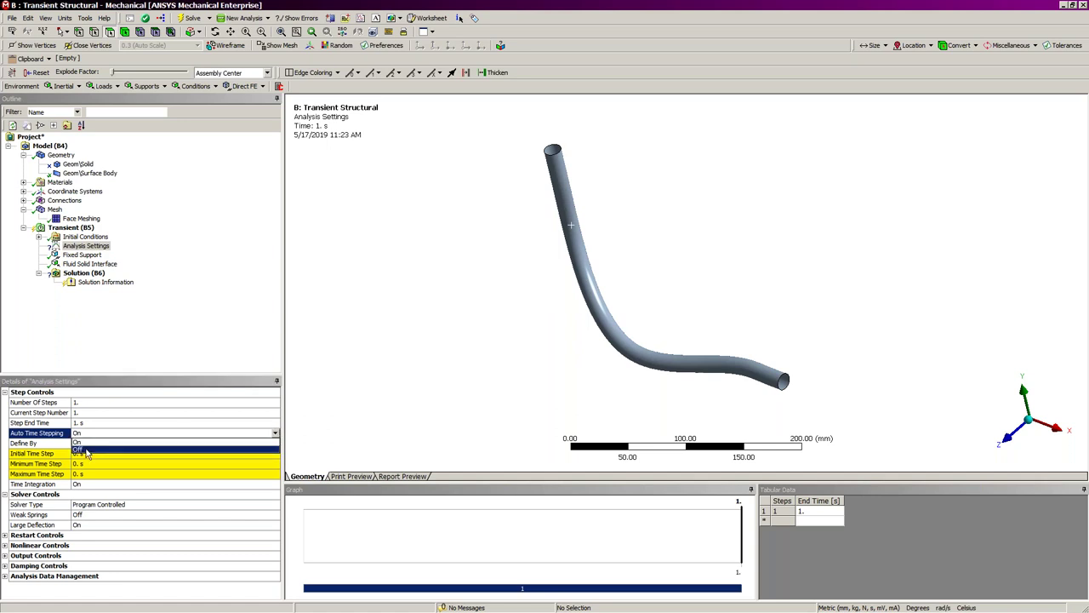
pyautogui.click(85, 449)
pyautogui.click(280, 443)
pyautogui.click(276, 443)
pyautogui.click(102, 460)
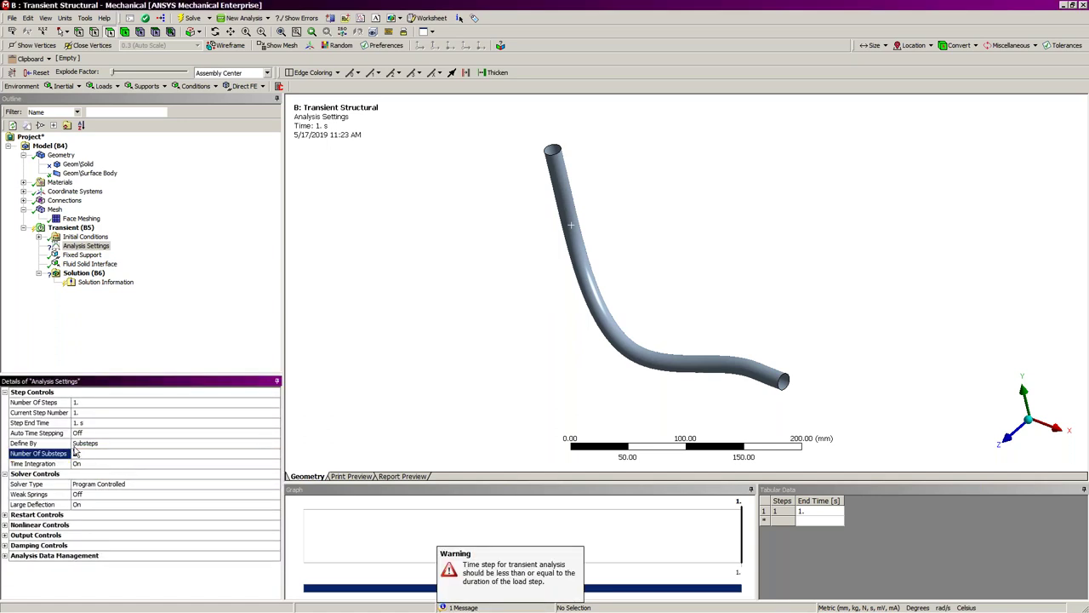
pyautogui.write('1.')
pyautogui.press('Return')
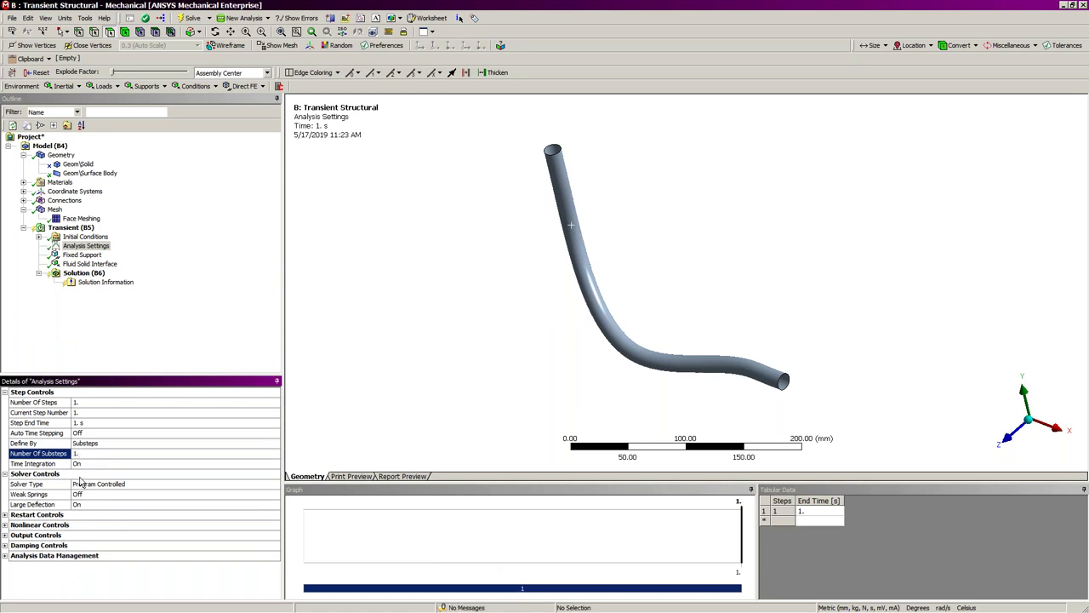
# In the analysis settings' Restart Controls, set Retain Files After Full Solve to Yes
pyautogui.click(6, 515)
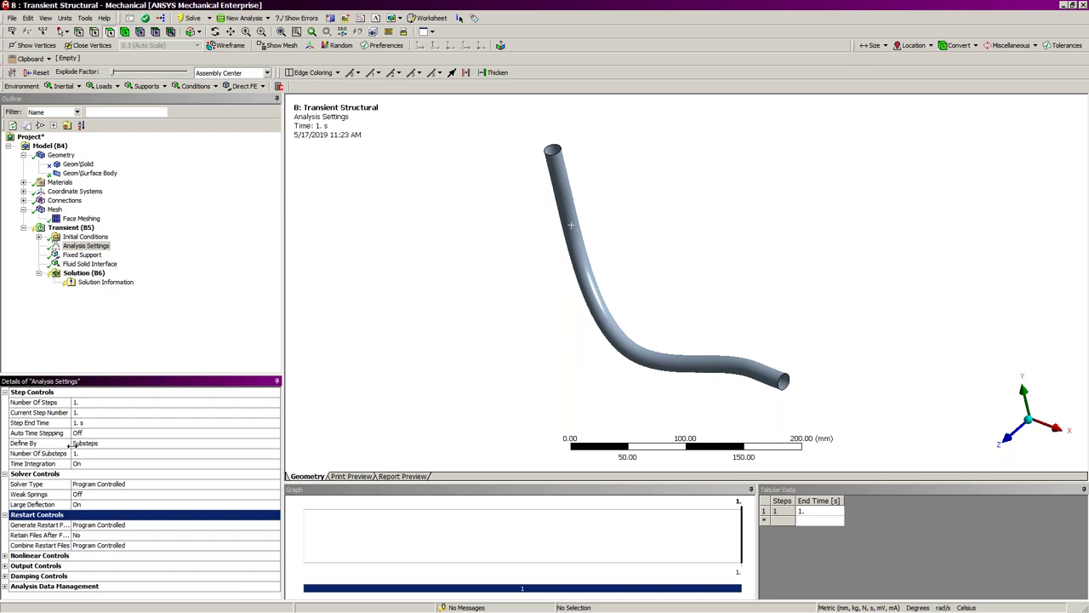
pyautogui.moveTo(72, 403); pyautogui.dragTo(95, 400)
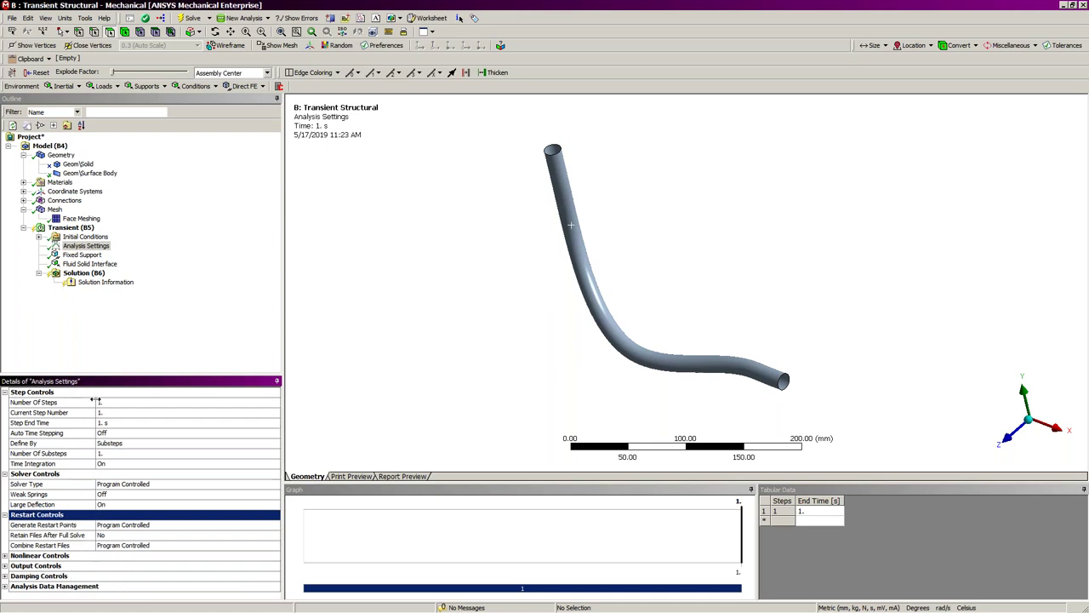
pyautogui.doubleClick(126, 535)
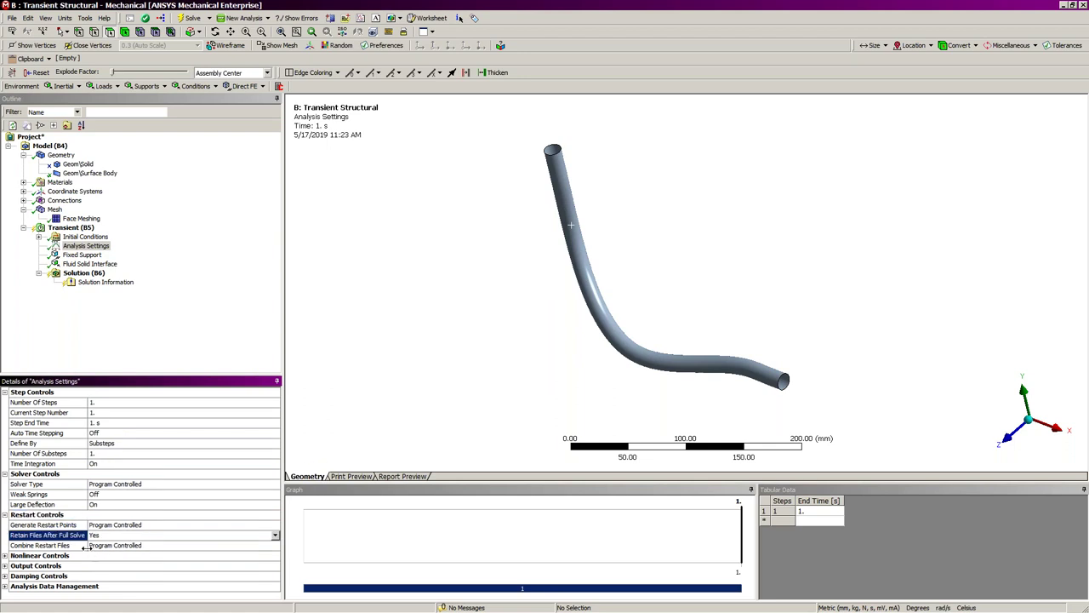
pyautogui.moveTo(569, 315); pyautogui.dragTo(572, 308, button='middle')
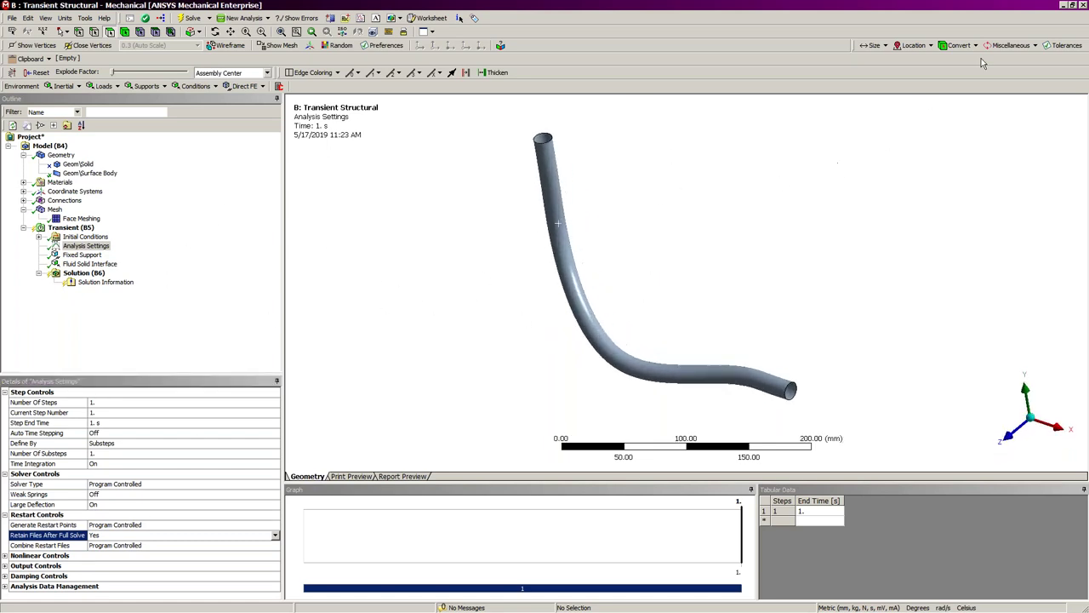
# Switch back to Workbench and add a Fluid Flow (CFX) system that shares the Transient Structural system's Geometry
pyautogui.click(1064, 6)
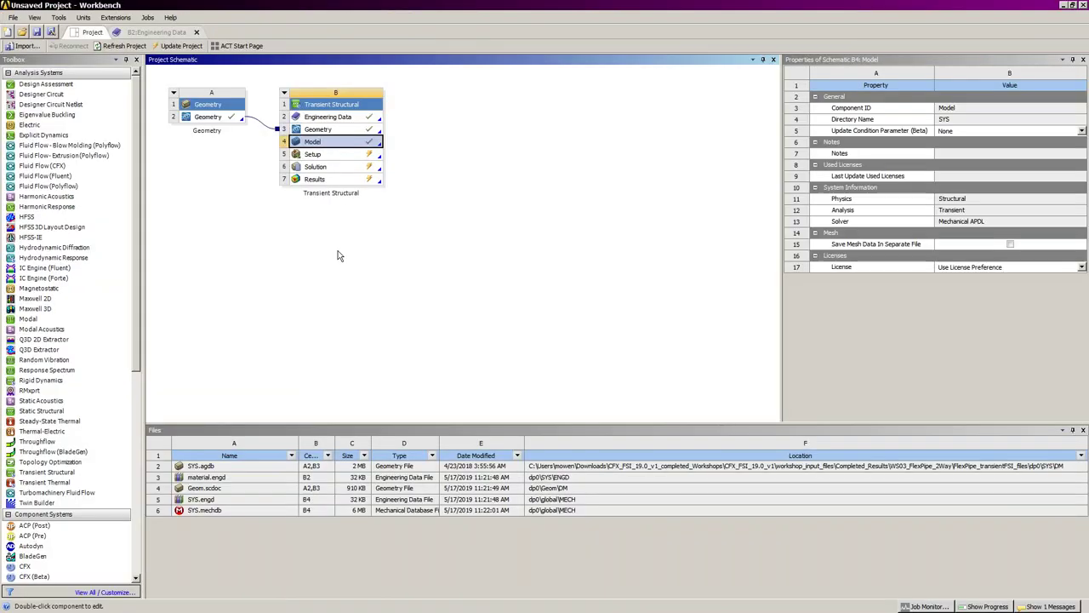
pyautogui.click(338, 256)
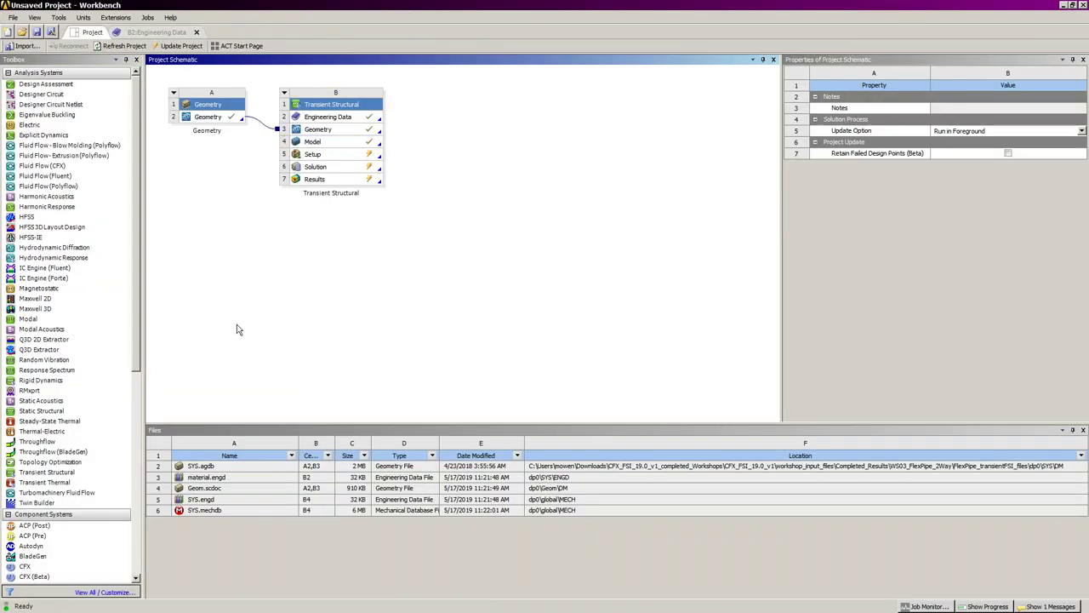
pyautogui.rightClick(160, 262)
pyautogui.click(174, 223)
pyautogui.moveTo(138, 267)
pyautogui.mouseDown()
pyautogui.moveTo(139, 341)
pyautogui.moveTo(138, 269)
pyautogui.mouseUp()
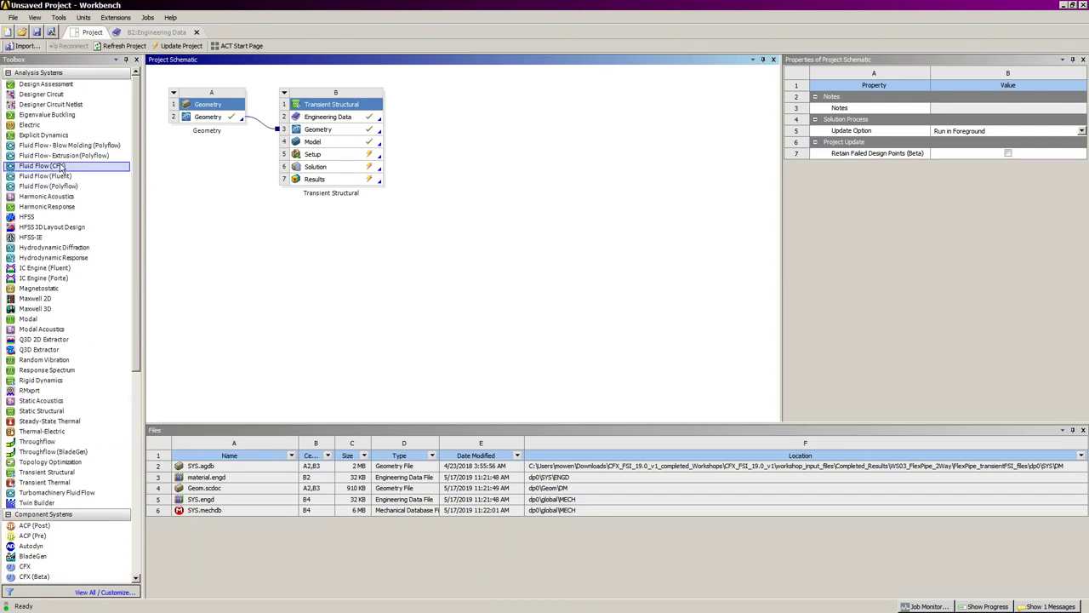
pyautogui.moveTo(59, 168); pyautogui.dragTo(377, 133)
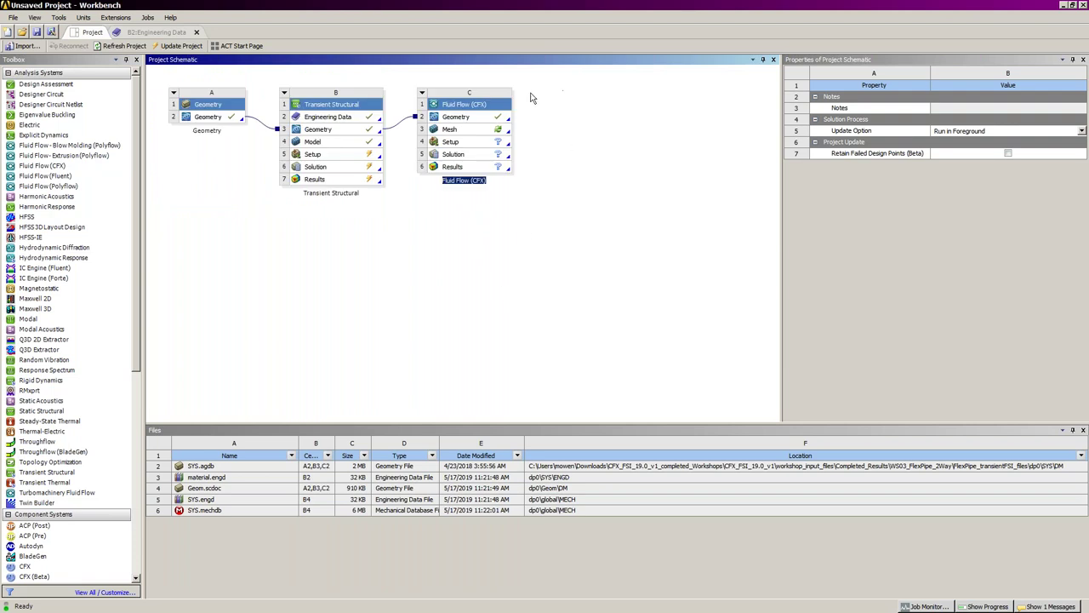
# Open the Fluid Flow (CFX) system's Mesh in Meshing and suppress the surface body
pyautogui.doubleClick(466, 132)
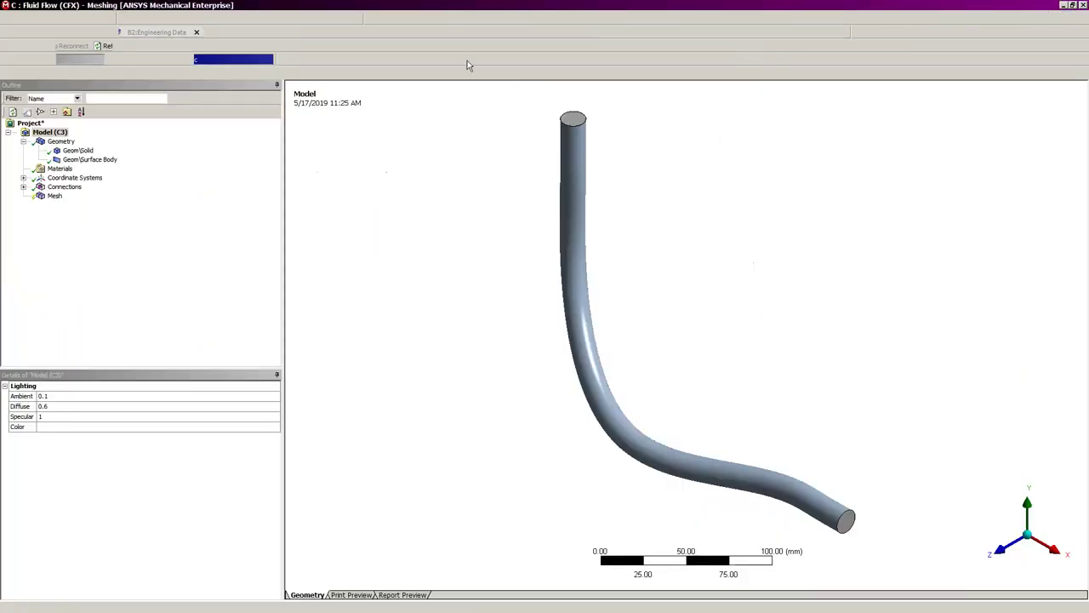
pyautogui.click(85, 159)
pyautogui.rightClick(78, 161)
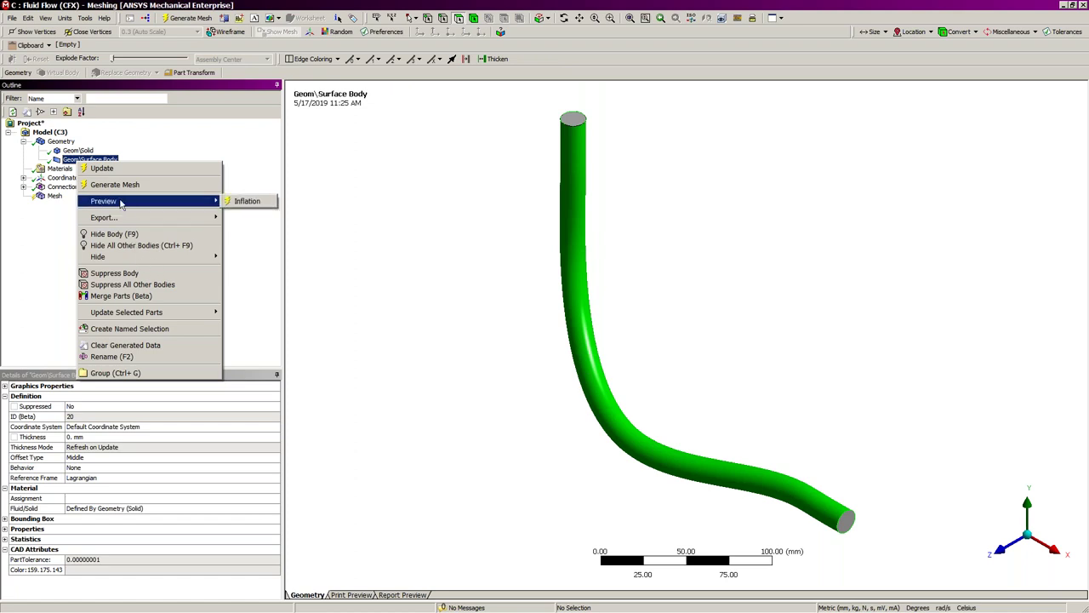
pyautogui.click(114, 274)
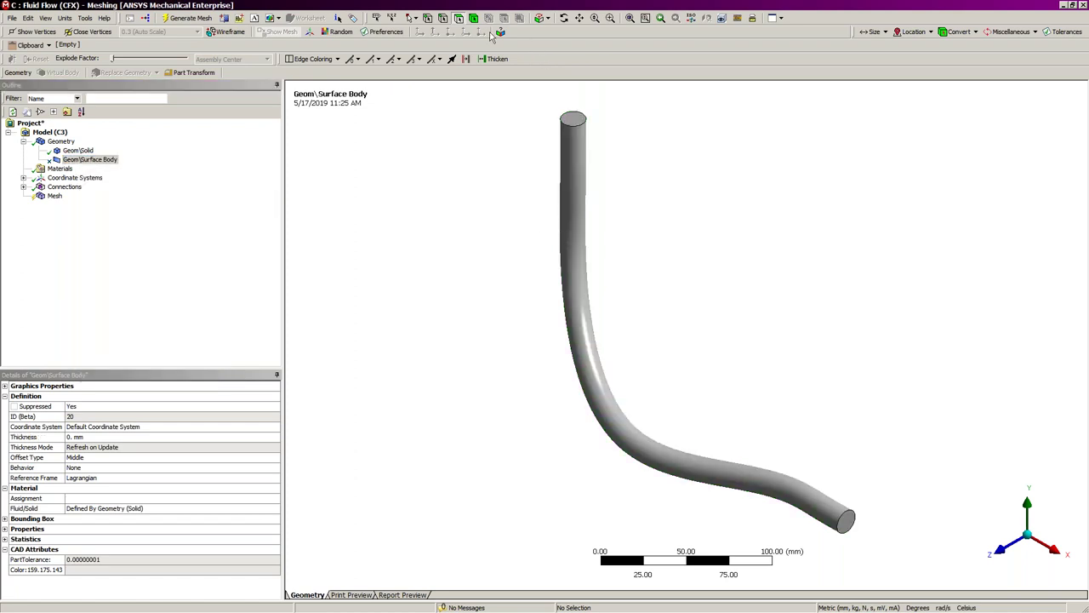
# Insert a mesh method on the pipe's solid body and set it to MultiZone
pyautogui.click(577, 235)
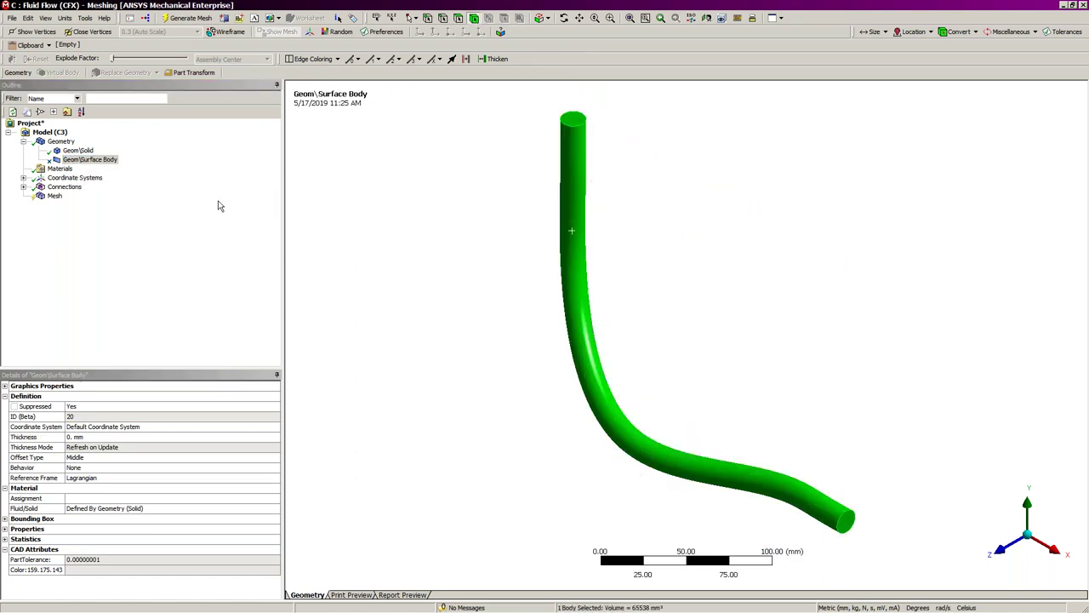
pyautogui.click(54, 196)
pyautogui.rightClick(439, 184)
pyautogui.moveTo(503, 191)
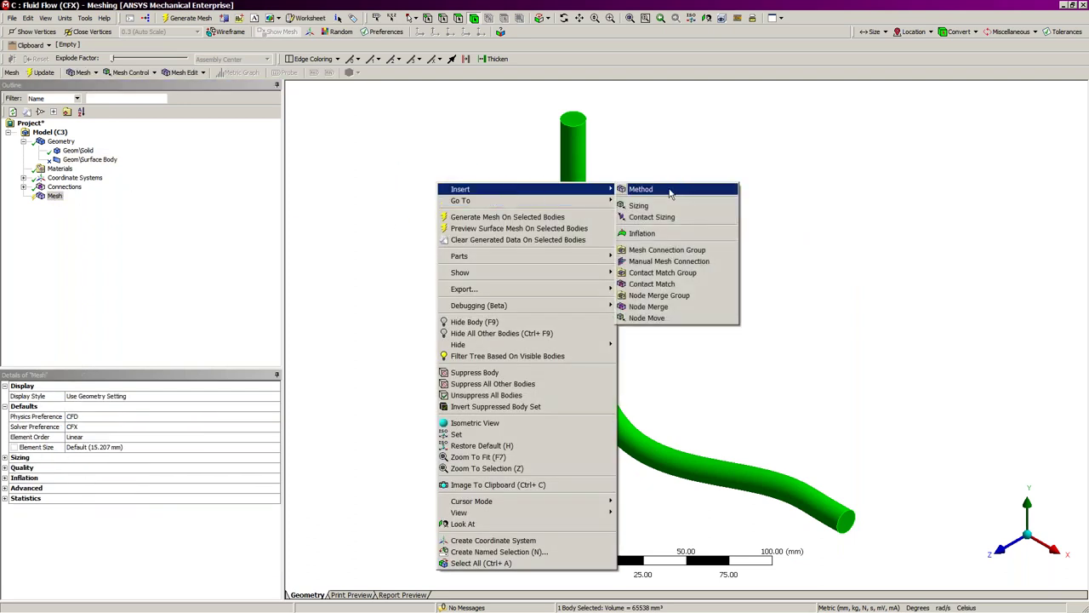
pyautogui.click(670, 190)
pyautogui.click(274, 438)
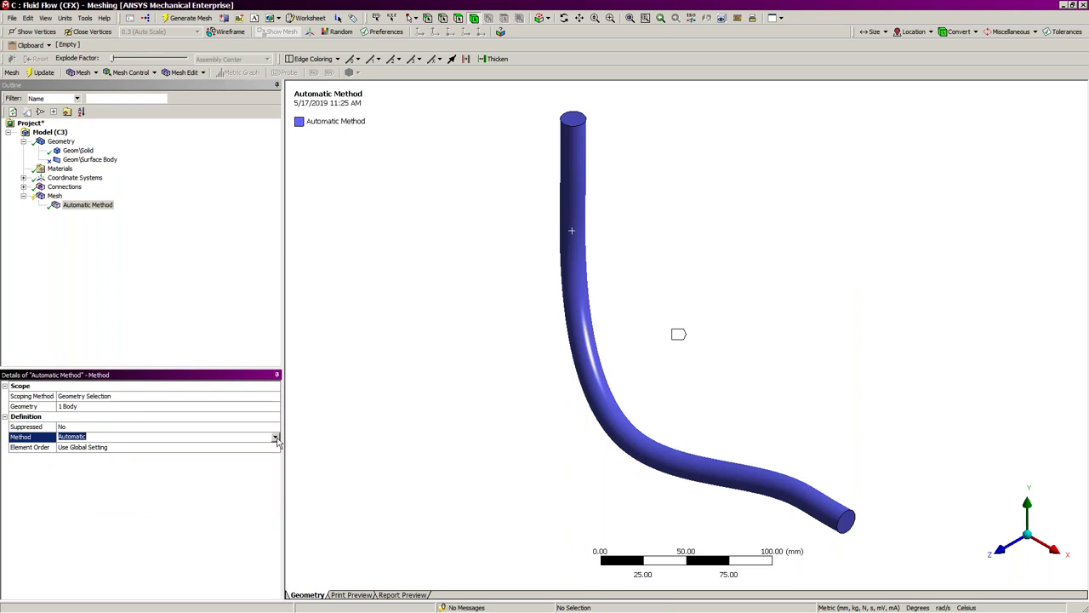
pyautogui.click(276, 437)
pyautogui.click(87, 480)
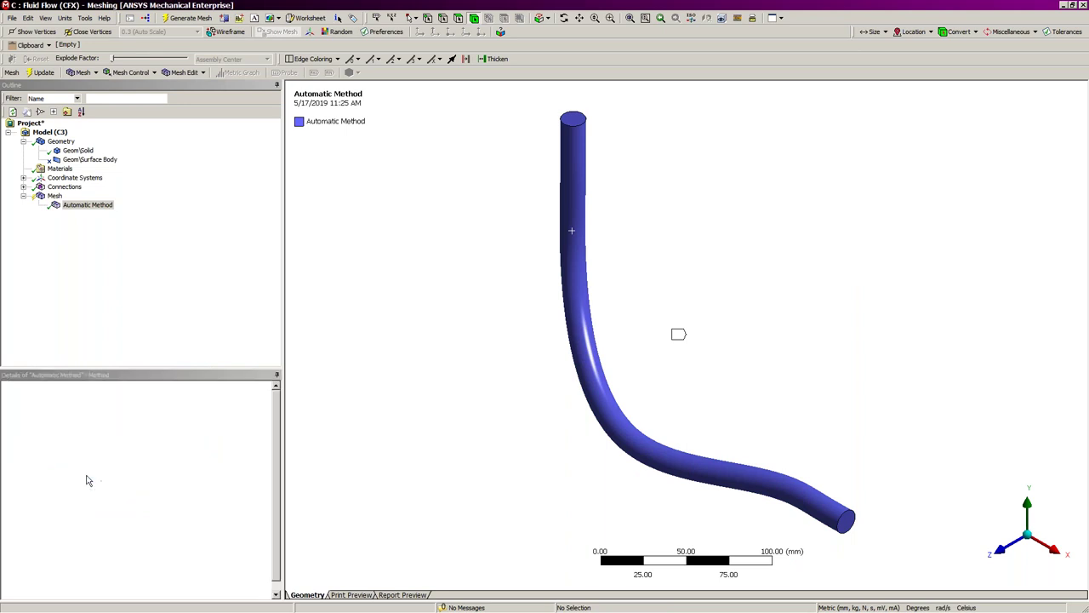
# Set the MultiZone method's Src/Trg Selection to Manual Source and assign the pipe's upper end face as the source
pyautogui.click(118, 490)
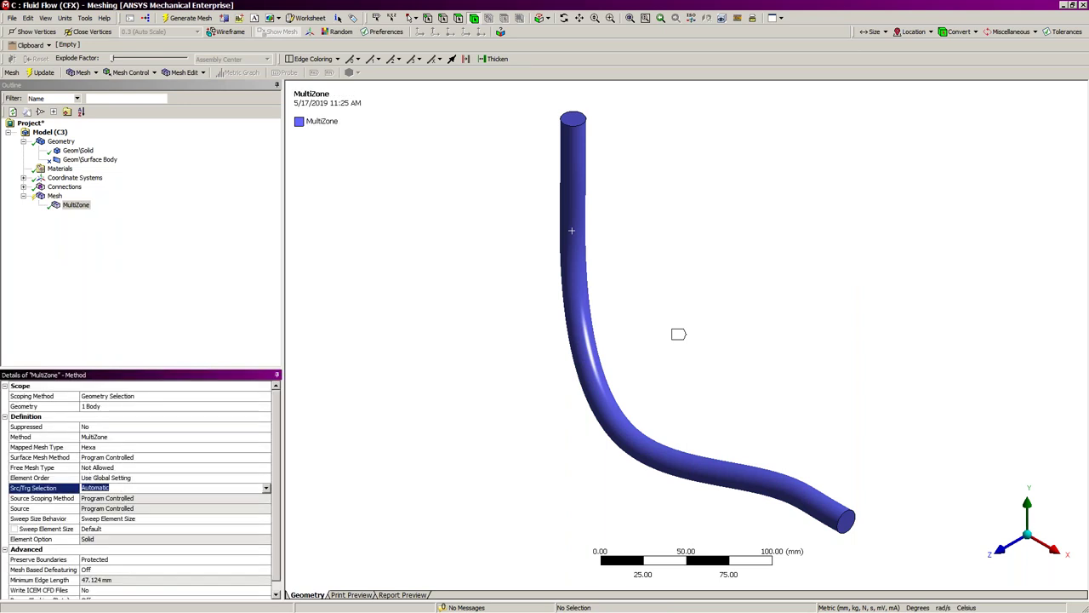
pyautogui.click(267, 492)
pyautogui.click(119, 506)
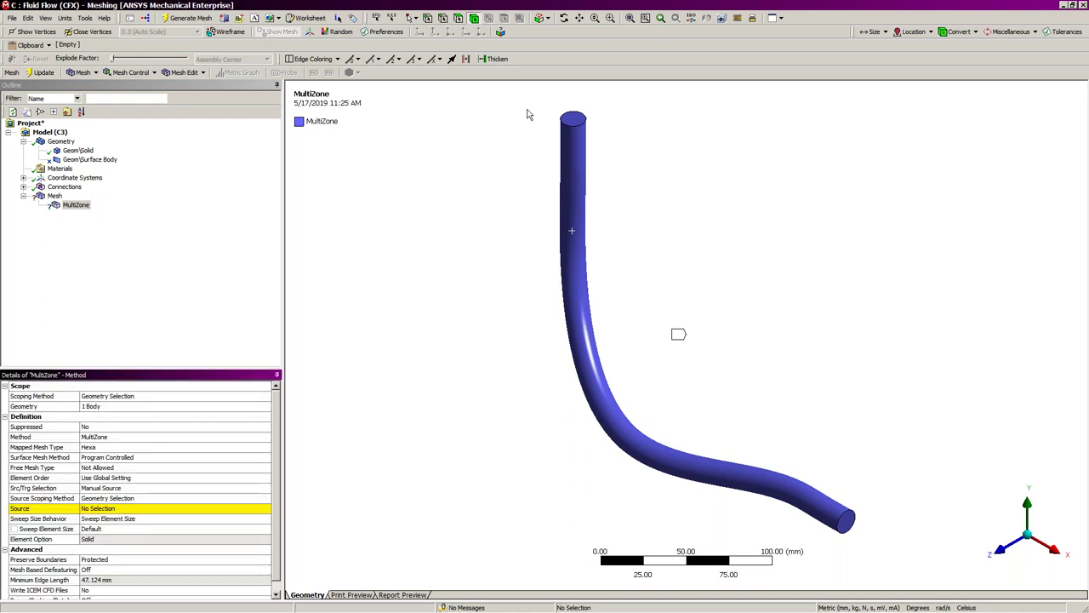
pyautogui.click(120, 510)
pyautogui.click(575, 120)
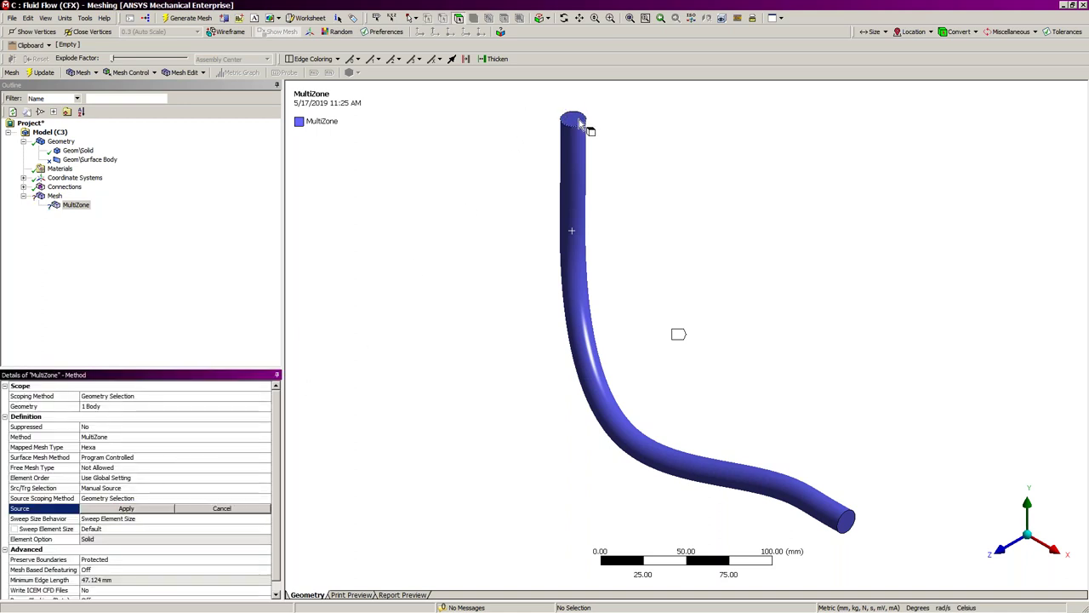
pyautogui.click(126, 508)
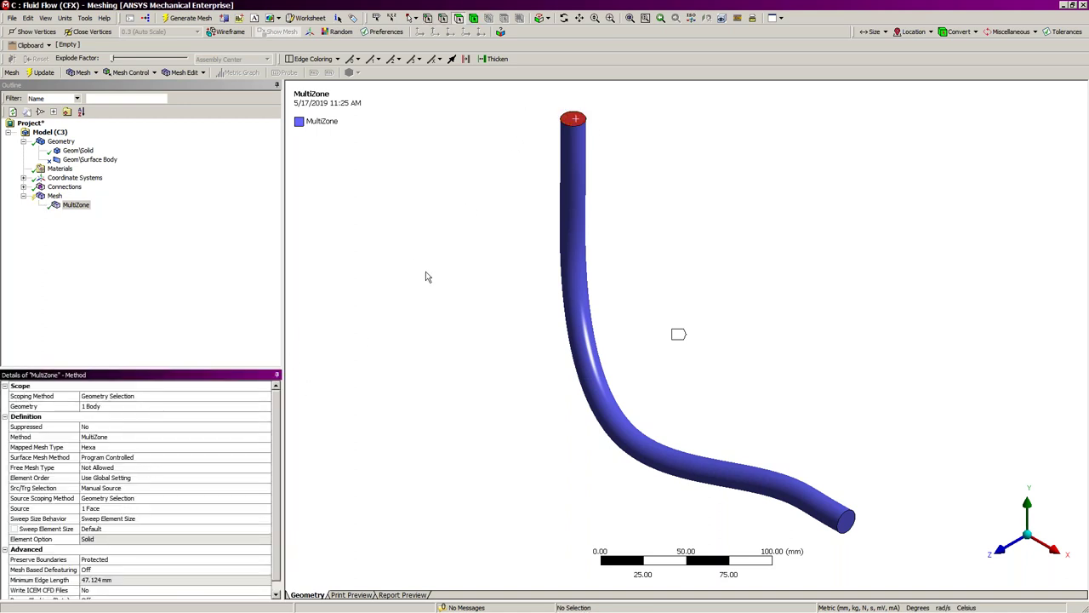
# Insert a Face Meshing control on the pipe's upper end face
pyautogui.click(574, 121)
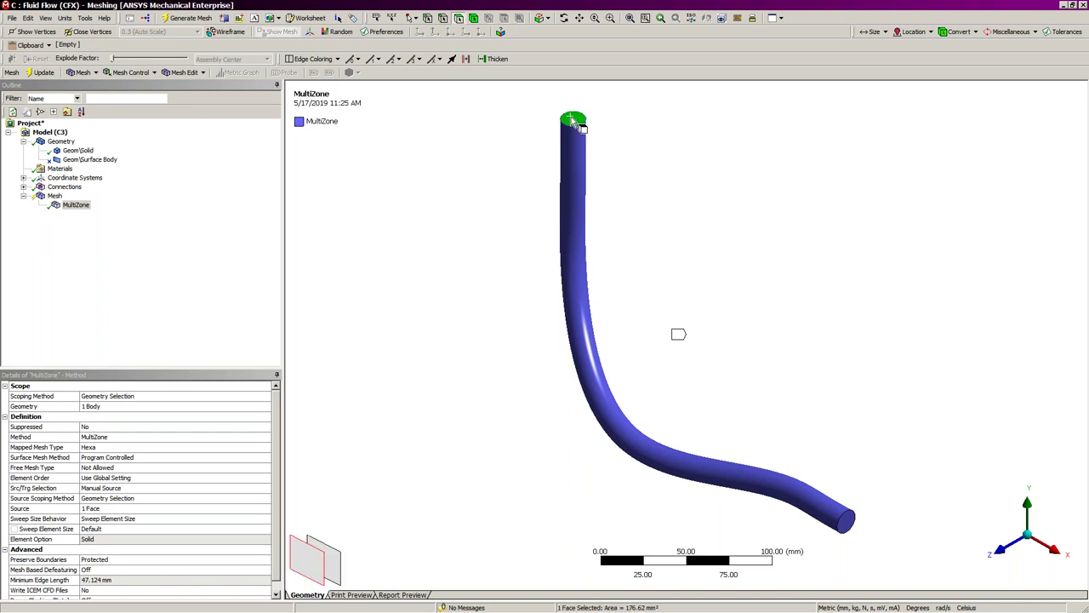
pyautogui.rightClick(649, 115)
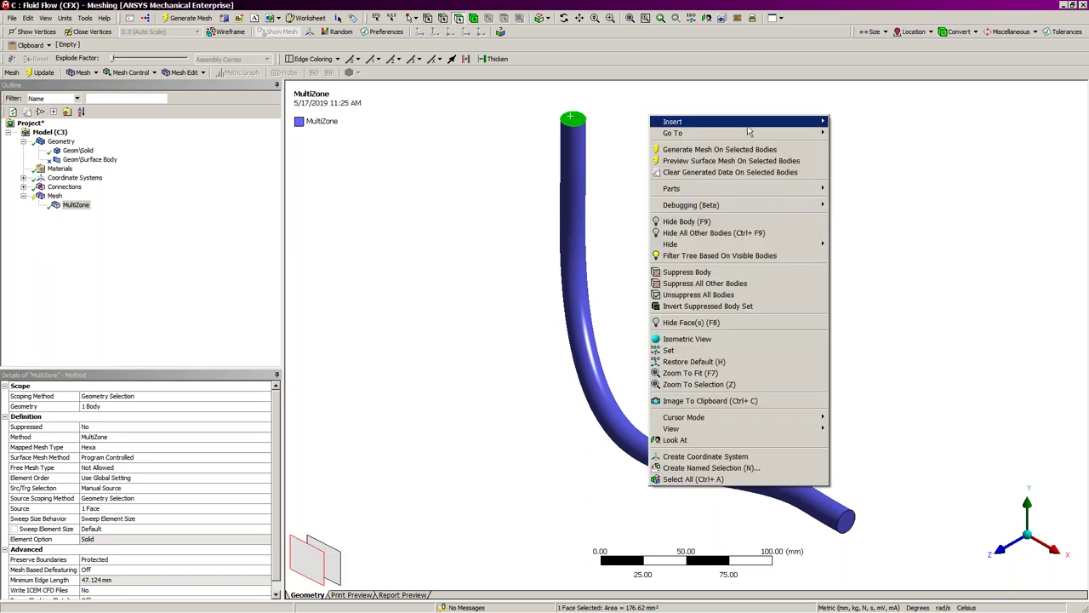
pyautogui.moveTo(748, 127)
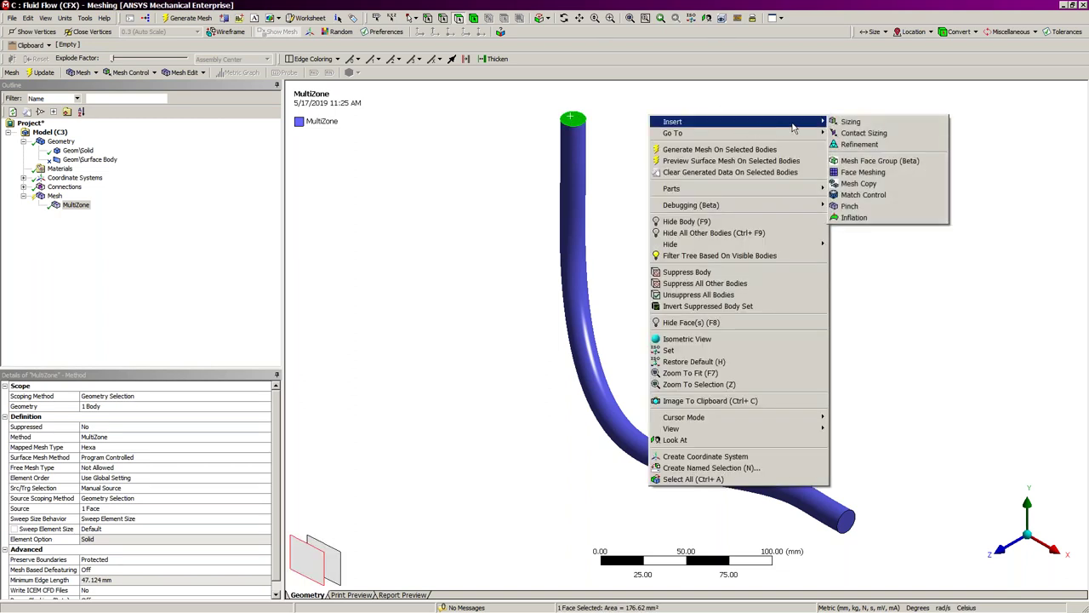
pyautogui.click(888, 175)
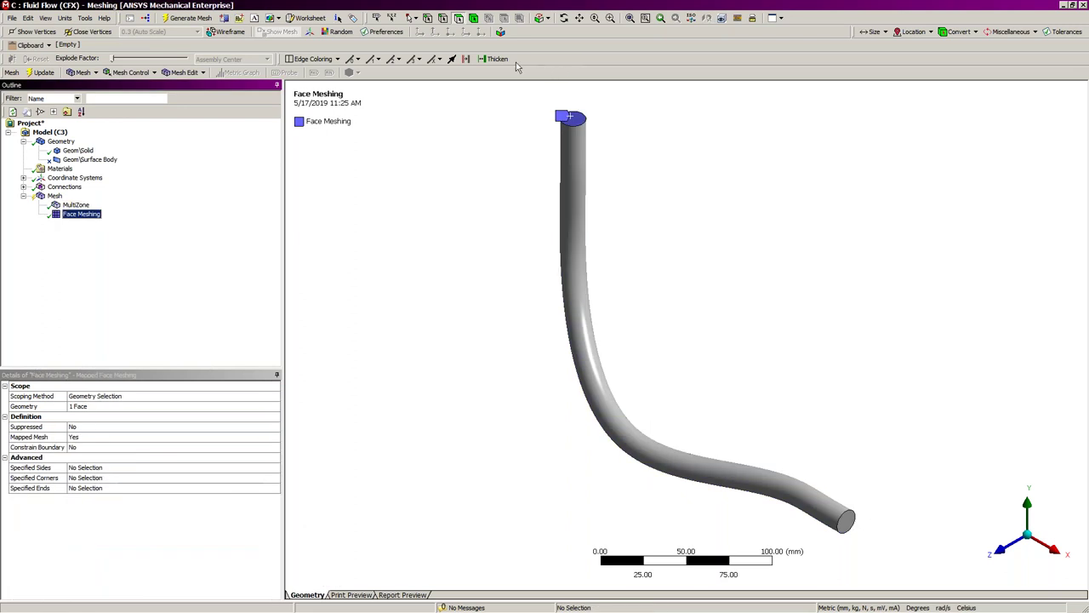
# Add inflation to the MultiZone method, with the pipe's outer wall face as the inflation boundary
pyautogui.click(73, 207)
pyautogui.rightClick(73, 209)
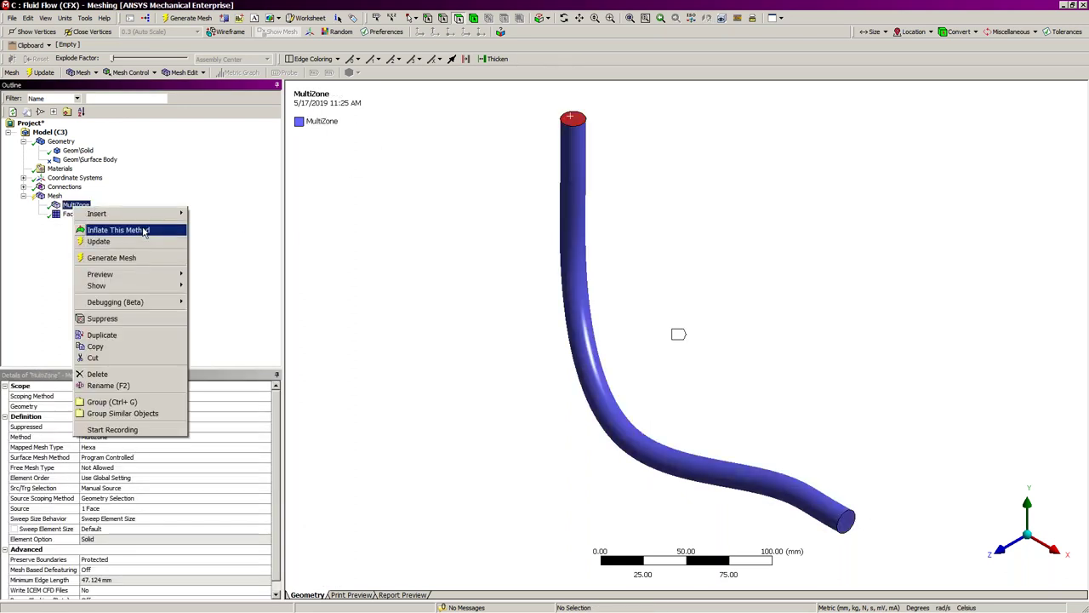
pyautogui.click(110, 222)
pyautogui.click(572, 320)
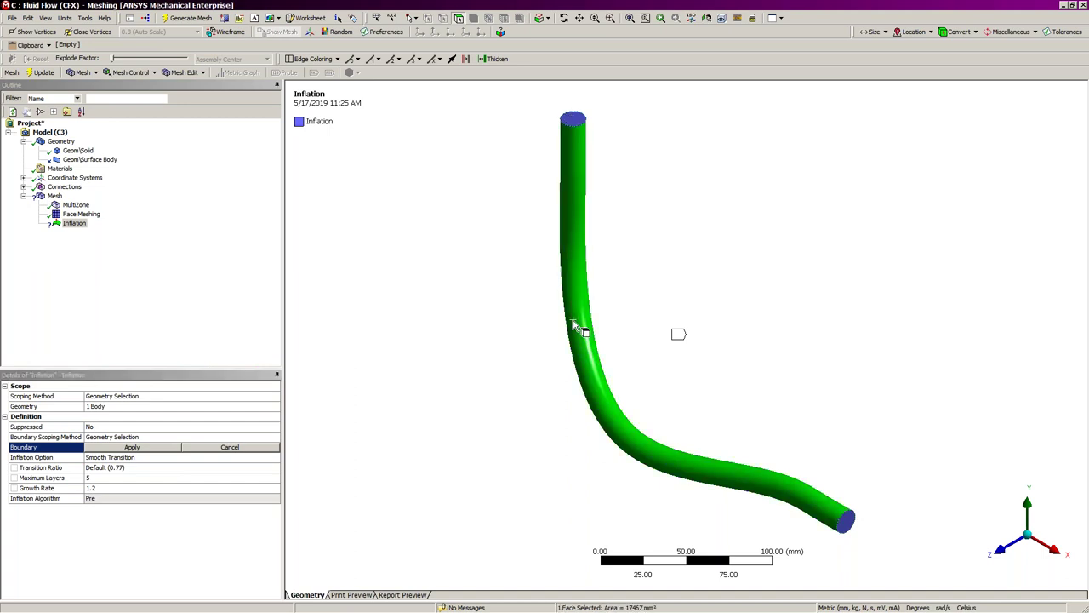
pyautogui.click(132, 446)
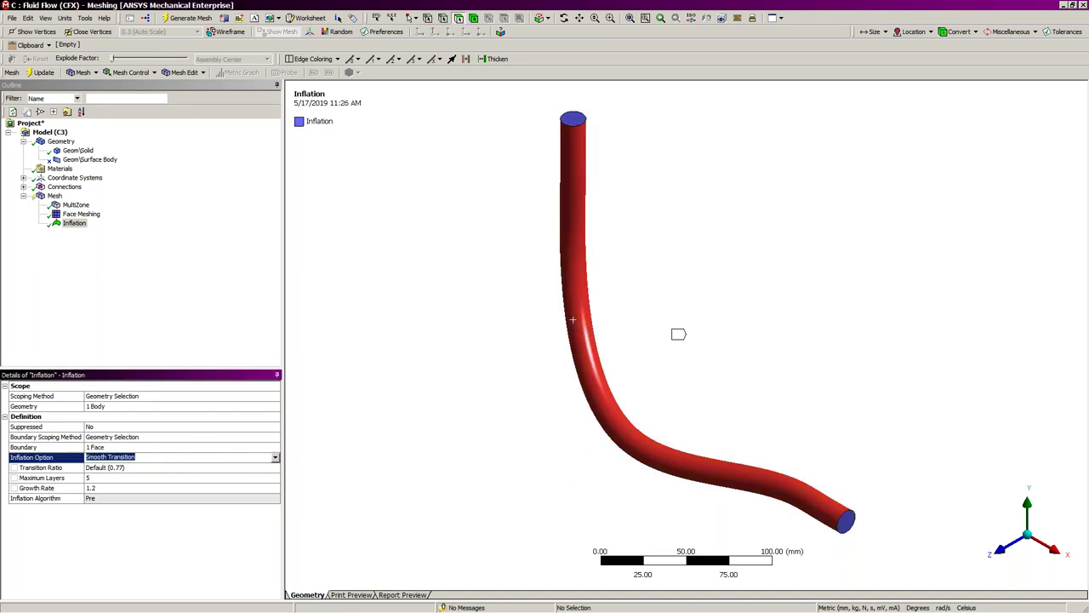
# Set the inflation option to Total Thickness with 3 layers and a maximum thickness of 2 mm
pyautogui.click(276, 458)
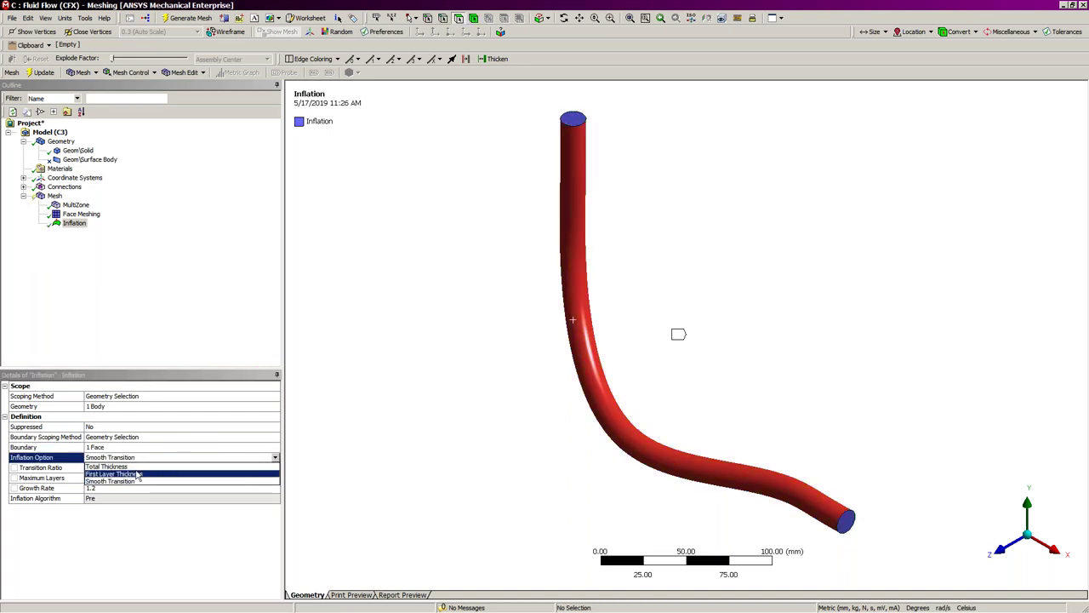
pyautogui.click(127, 478)
pyautogui.click(103, 468)
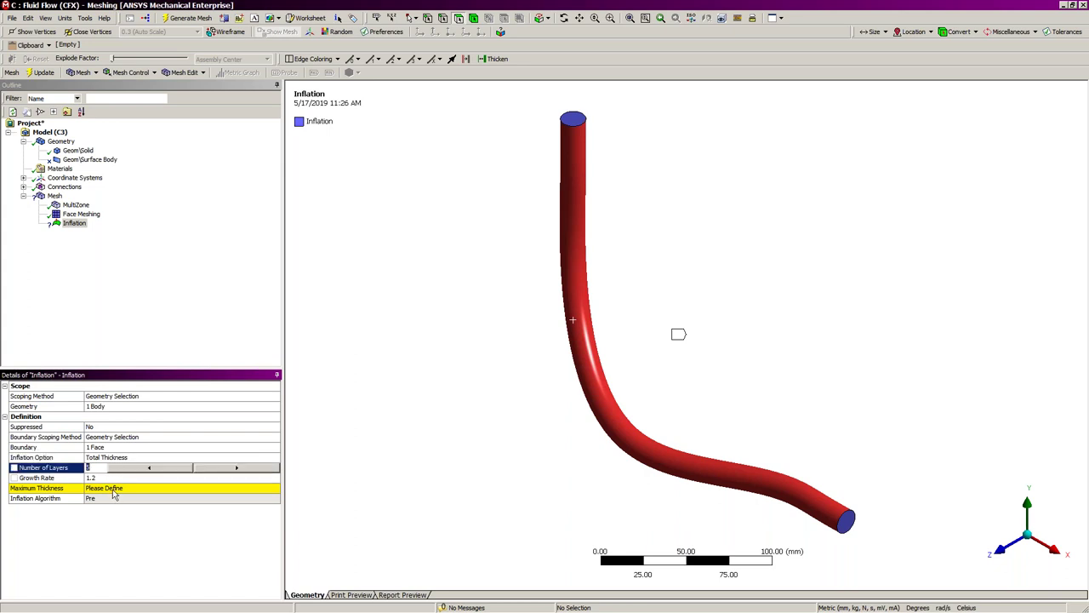
pyautogui.write('2')
pyautogui.click(113, 489)
pyautogui.write('2')
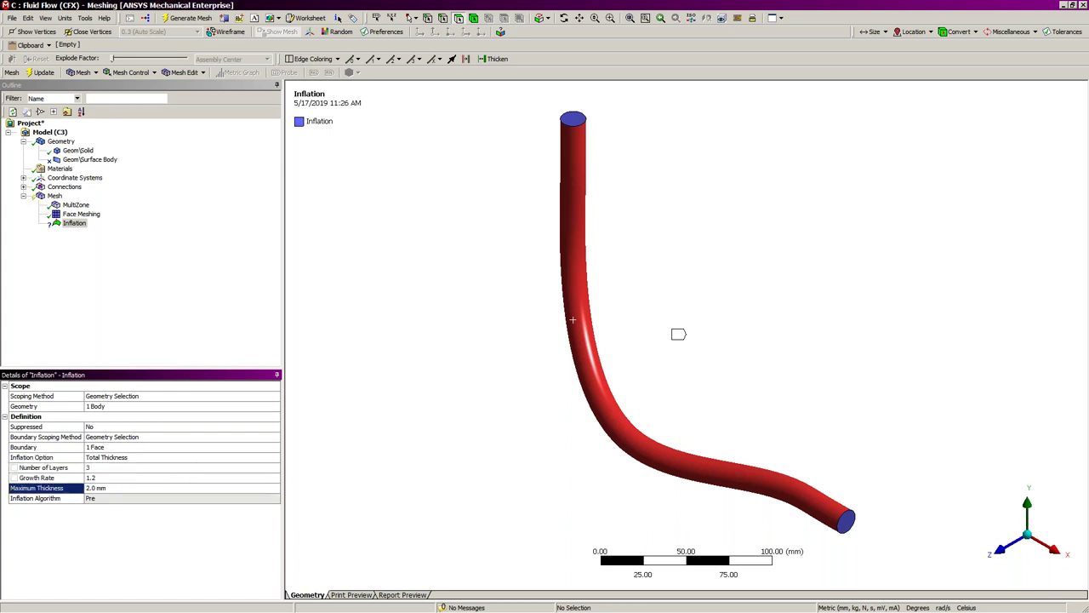
# Generate the mesh of the fluid body
pyautogui.click(54, 197)
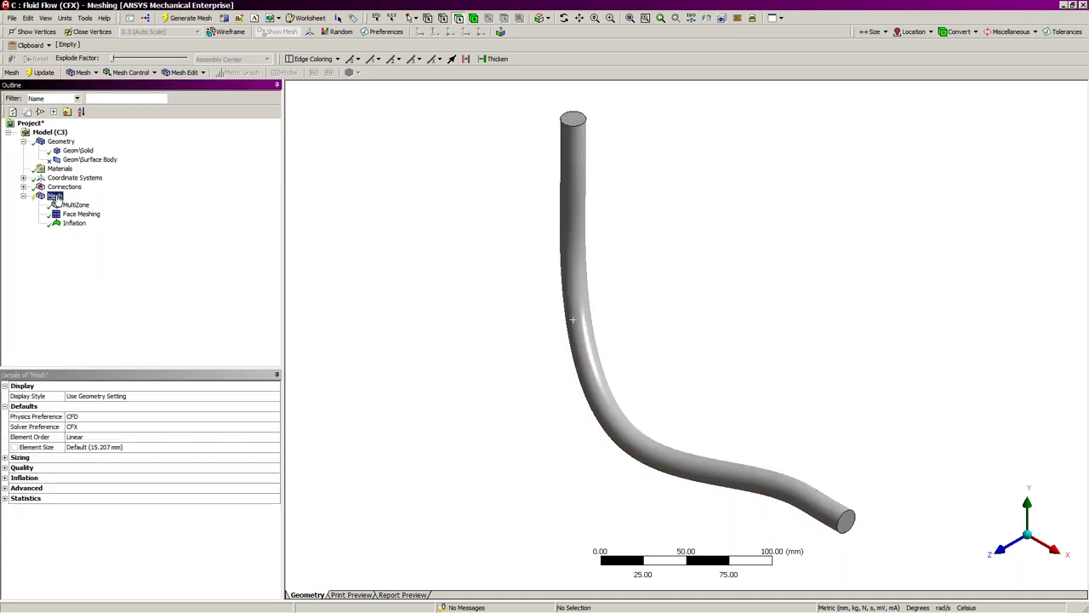
pyautogui.rightClick(54, 197)
pyautogui.click(121, 236)
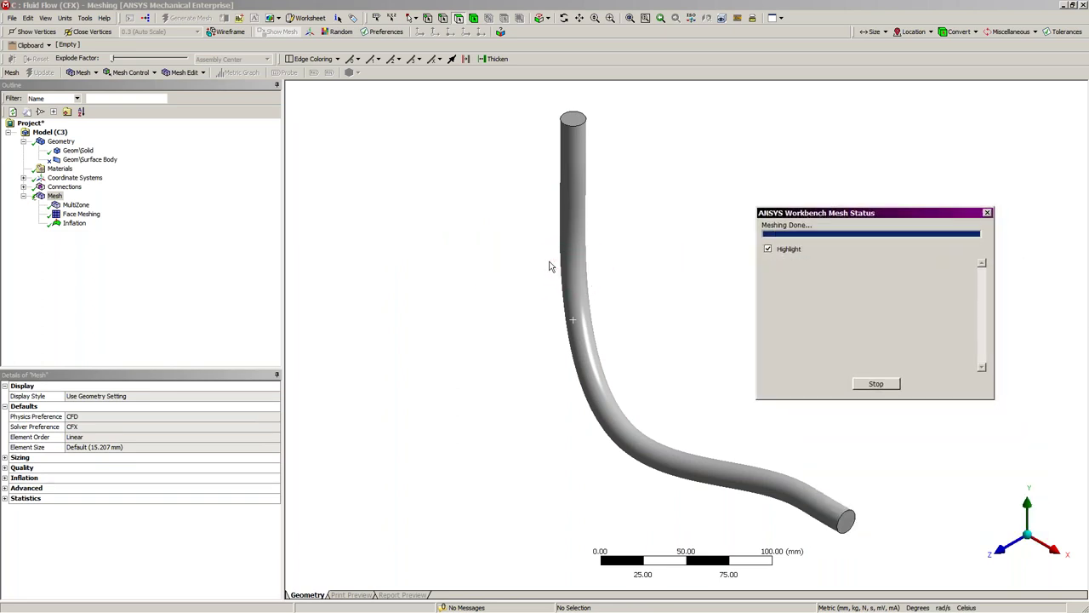
# Examine the generated mesh along the pipe and at its end faces, and check the mesh statistics for nodes and elements
pyautogui.click(579, 17)
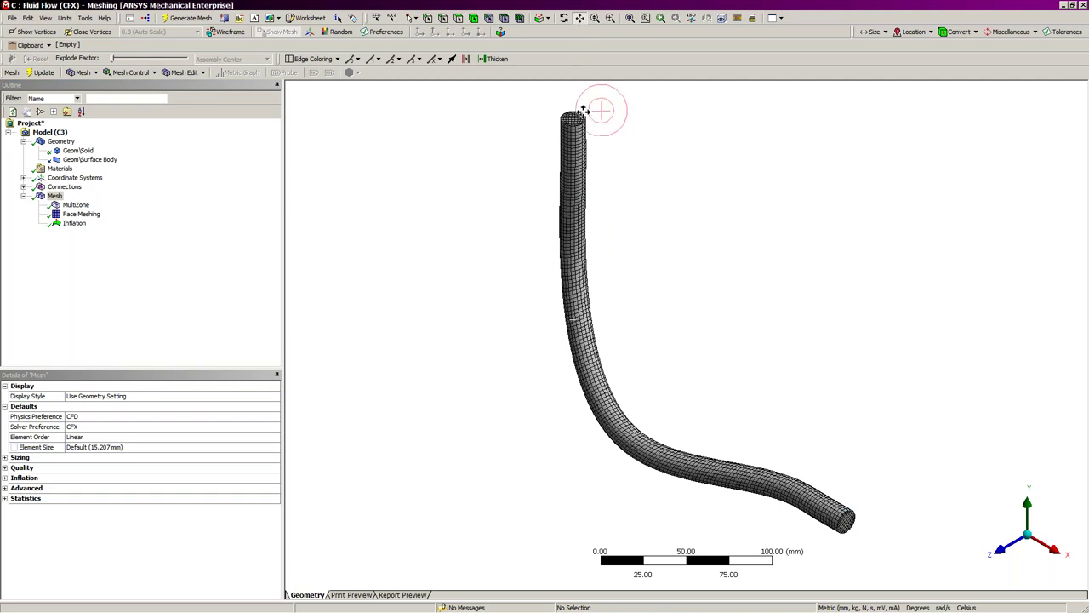
pyautogui.moveTo(583, 110); pyautogui.dragTo(633, 275)
pyautogui.scroll(5, 565, 233)
pyautogui.moveTo(728, 393); pyautogui.dragTo(789, 422, button='middle')
pyautogui.scroll(-2, 645, 324)
pyautogui.scroll(-3, 644, 325)
pyautogui.scroll(2, 789, 422)
pyautogui.scroll(3, 789, 423)
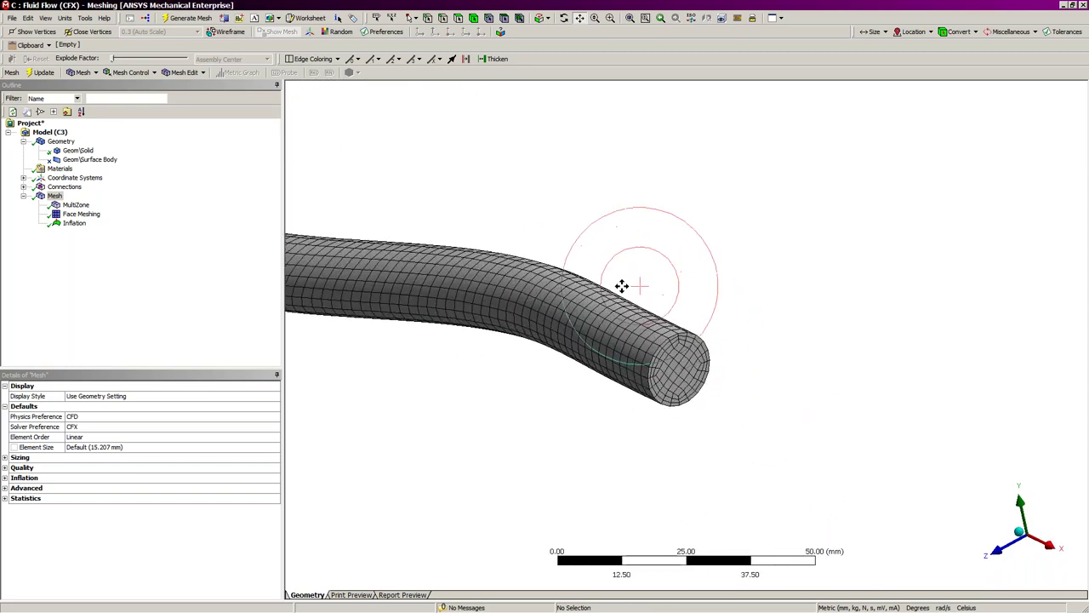
pyautogui.scroll(-3, 627, 289)
pyautogui.moveTo(617, 285); pyautogui.dragTo(613, 405, button='middle')
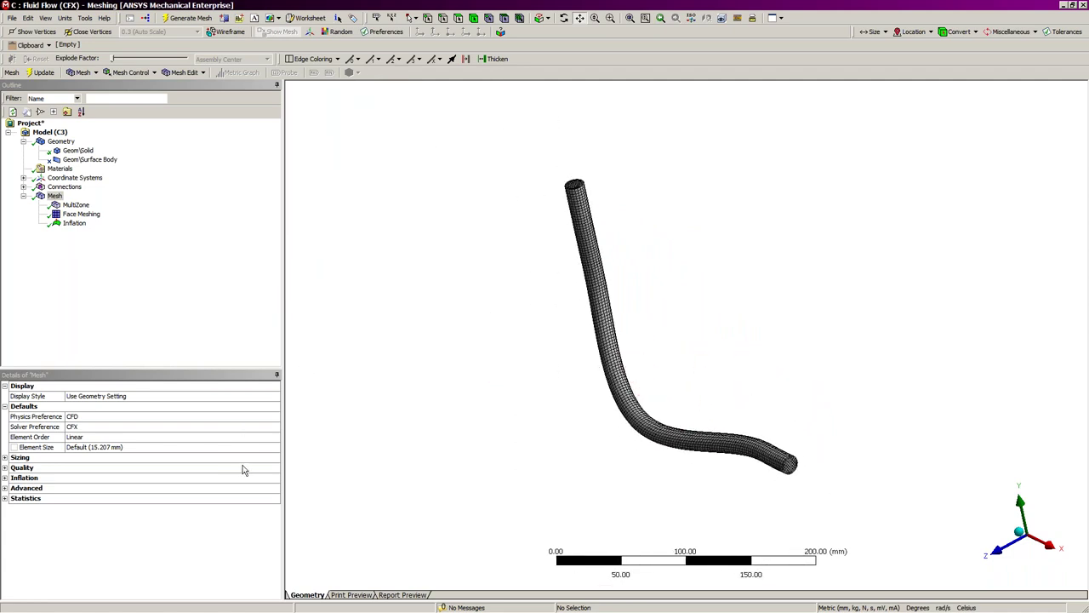
pyautogui.click(6, 498)
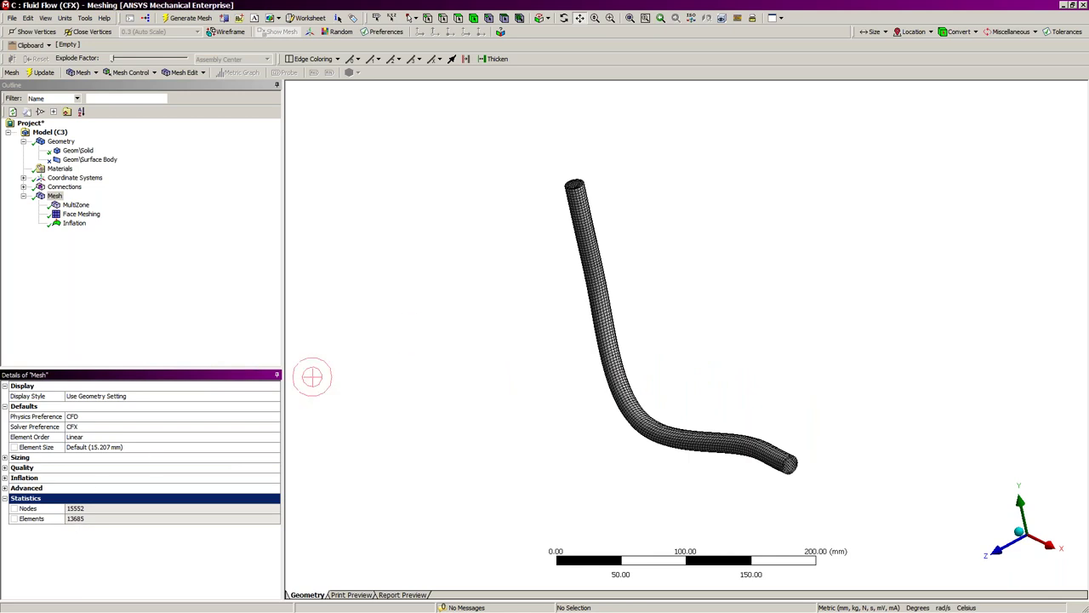
# Create a named selection called inlet from the pipe's upper end face
pyautogui.click(627, 165)
pyautogui.click(577, 186)
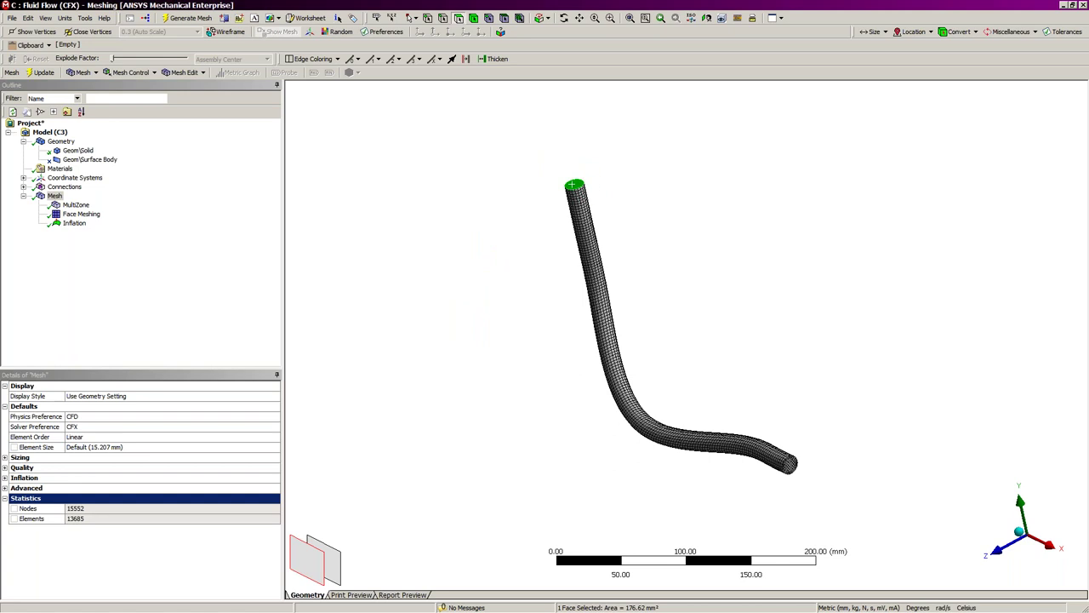
pyautogui.rightClick(574, 185)
pyautogui.click(640, 554)
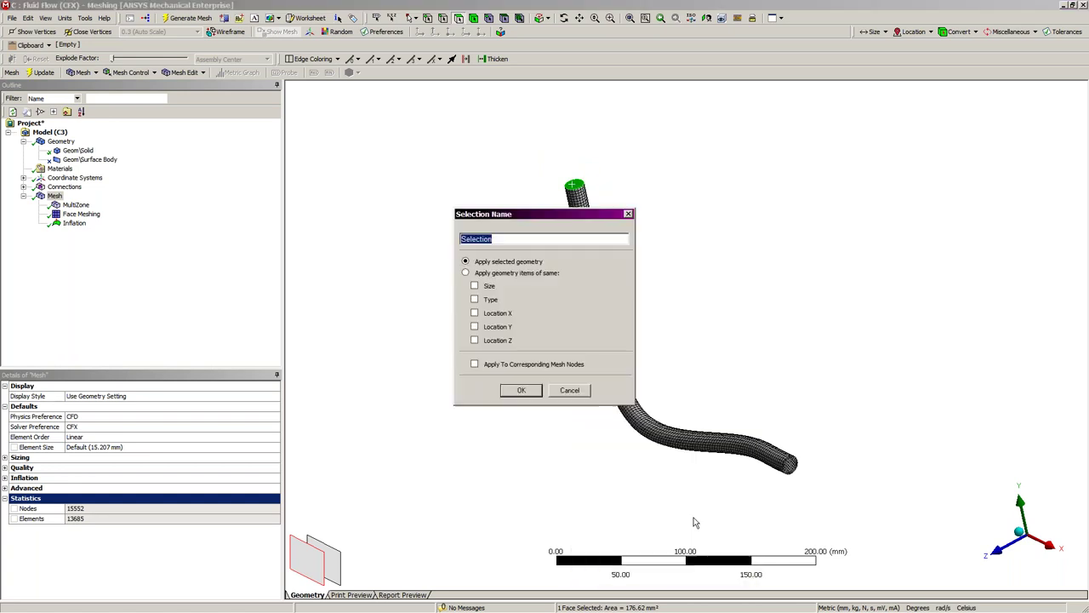
pyautogui.write('inlet')
pyautogui.press('Return')
# Create a named selection called outlet from the pipe's lower end face
pyautogui.click(788, 463)
pyautogui.rightClick(791, 465)
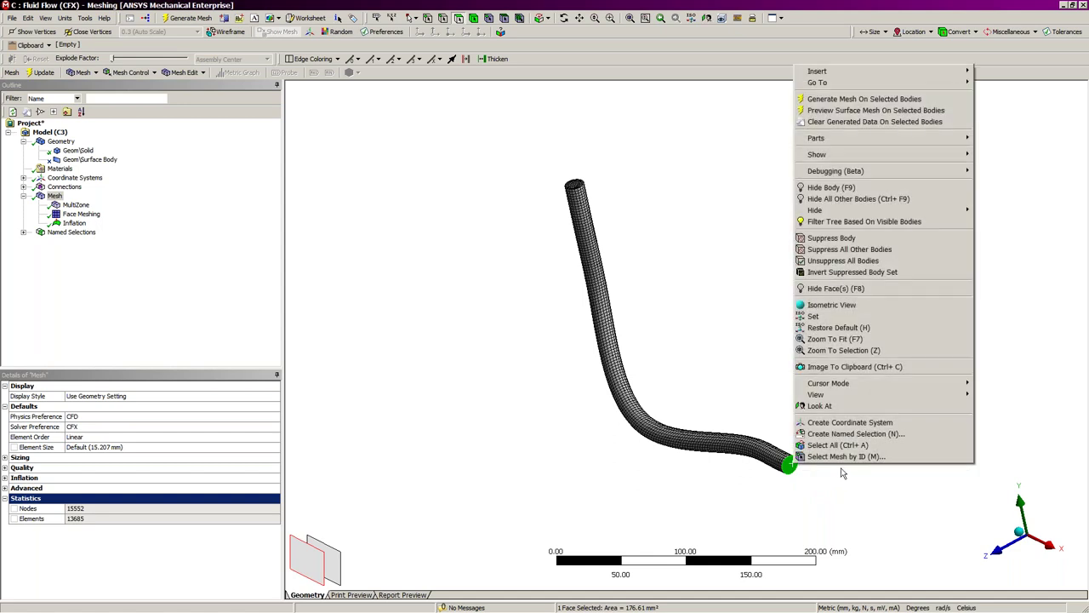
pyautogui.click(855, 434)
pyautogui.write('out')
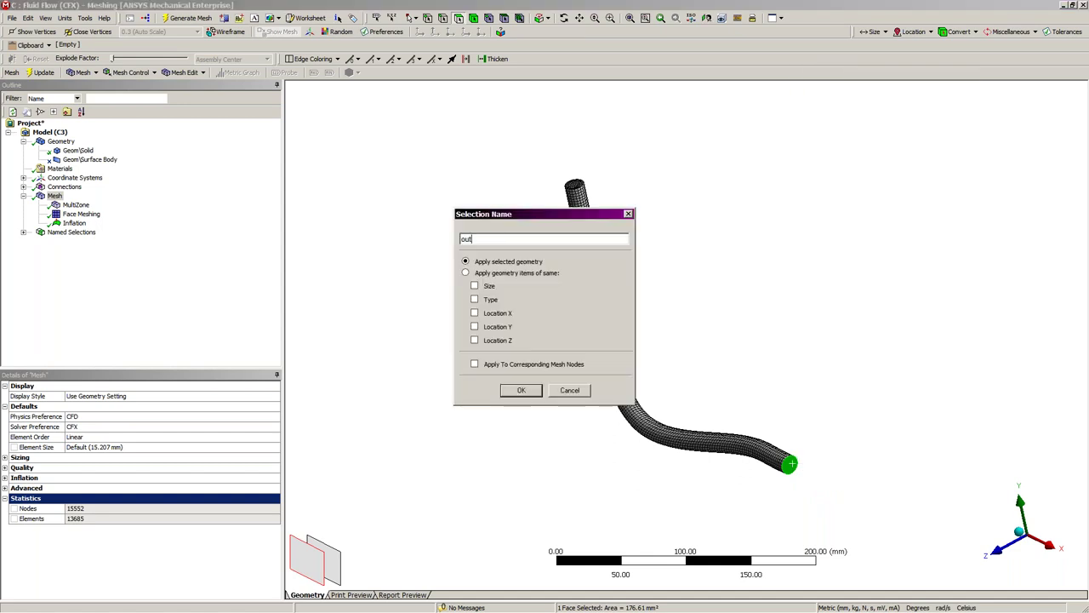
pyautogui.write('let')
pyautogui.press('Return')
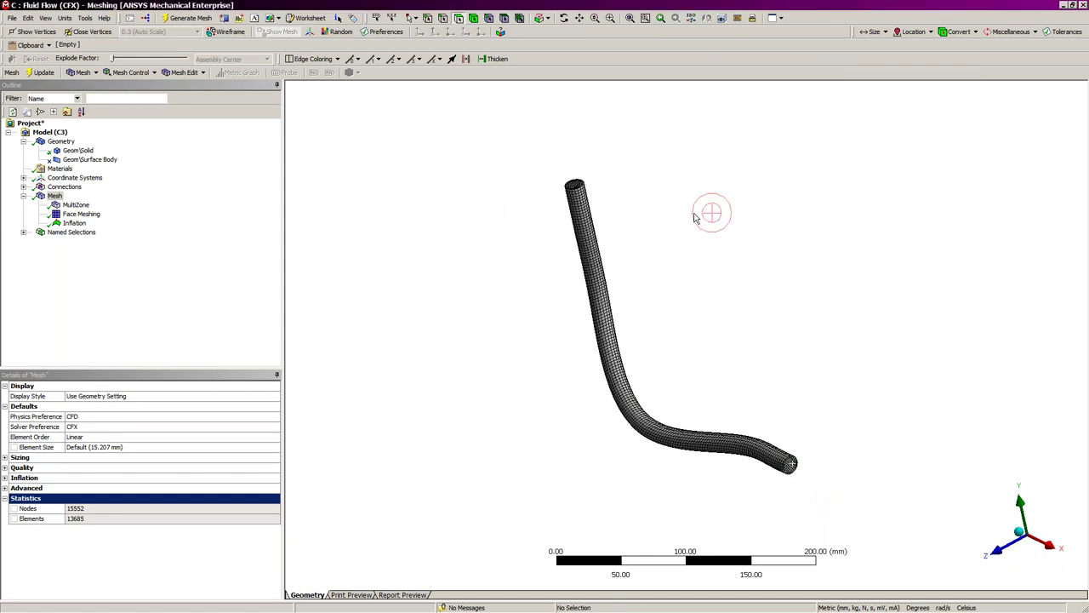
# Review the list of named selections and the meshed pipe
pyautogui.moveTo(675, 325); pyautogui.dragTo(690, 333, button='middle')
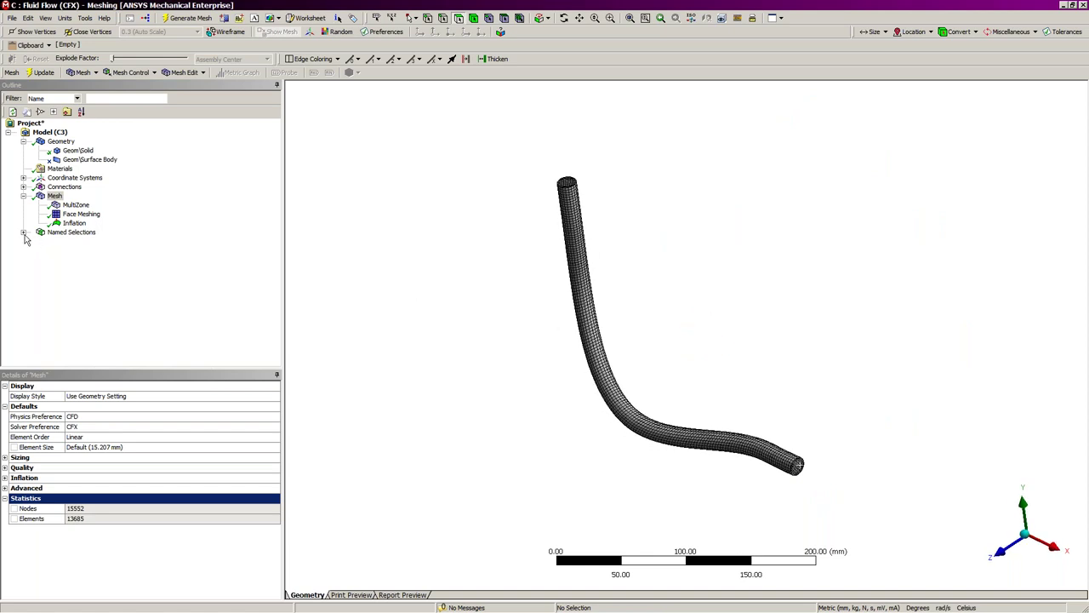
pyautogui.click(23, 232)
pyautogui.click(420, 284)
pyautogui.click(449, 288)
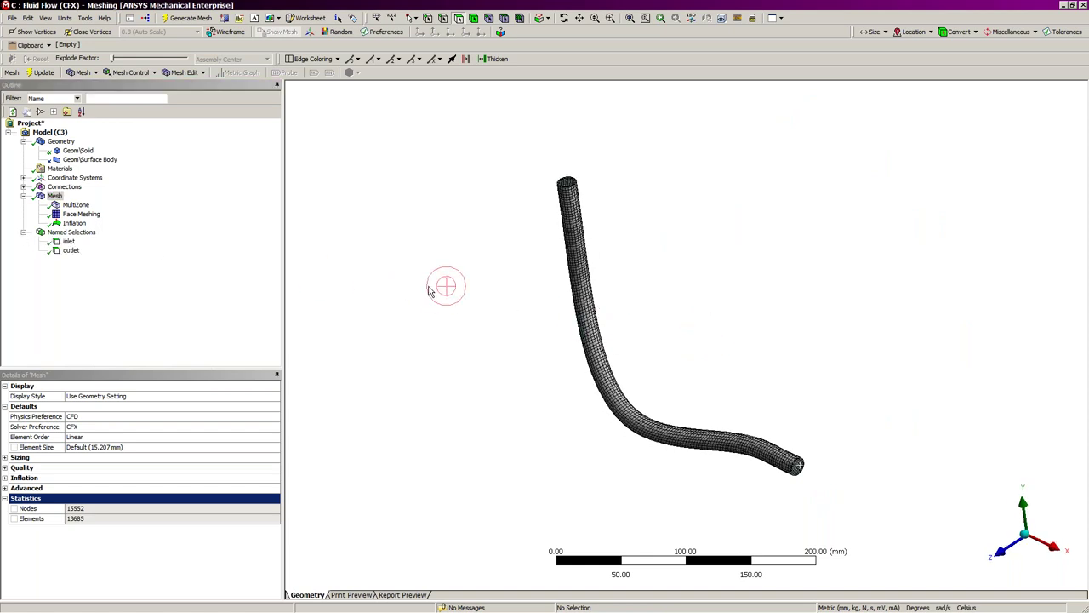
pyautogui.moveTo(516, 294)
pyautogui.mouseDown(button='middle')
pyautogui.moveTo(527, 317)
pyautogui.moveTo(505, 304)
pyautogui.moveTo(517, 306)
pyautogui.mouseUp(button='middle')
pyautogui.scroll(2, 522, 312)
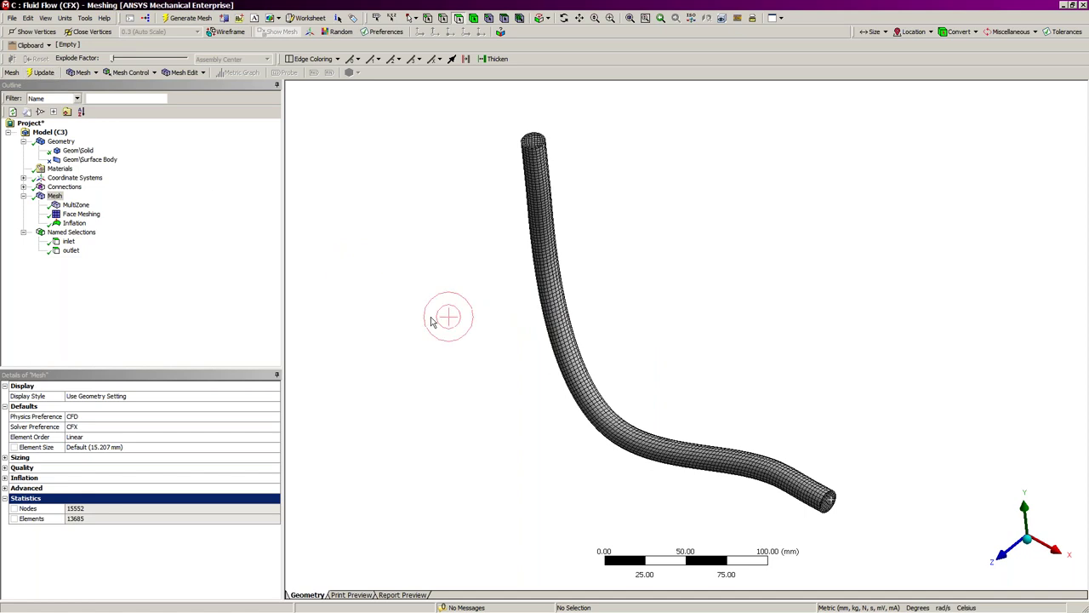
pyautogui.click(457, 333)
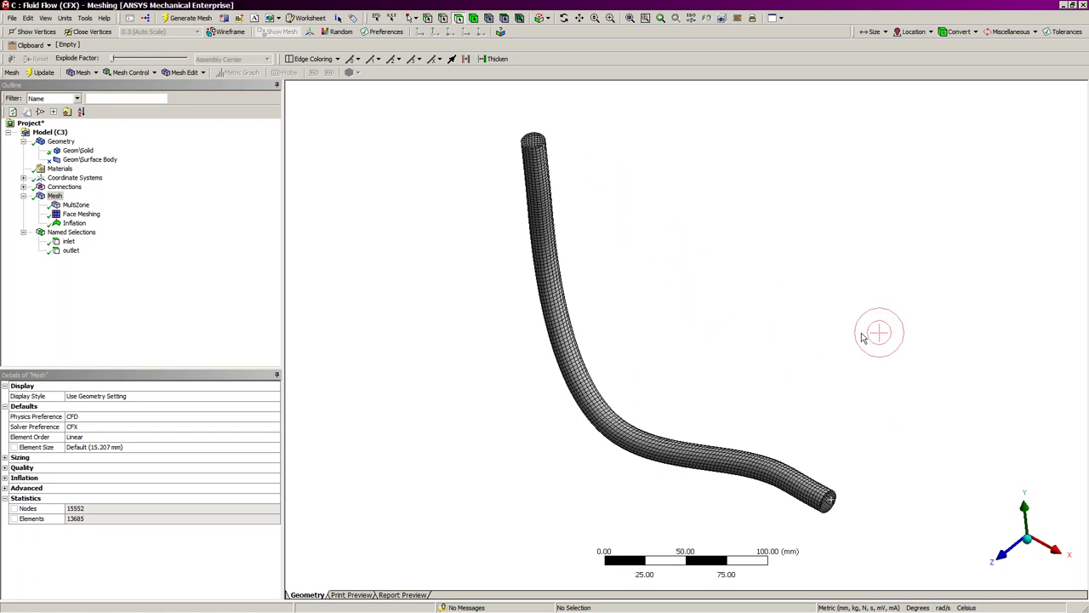
# Switch back to Workbench and open the Fluid Flow (CFX) system's Setup in CFX-Pre
pyautogui.click(1063, 5)
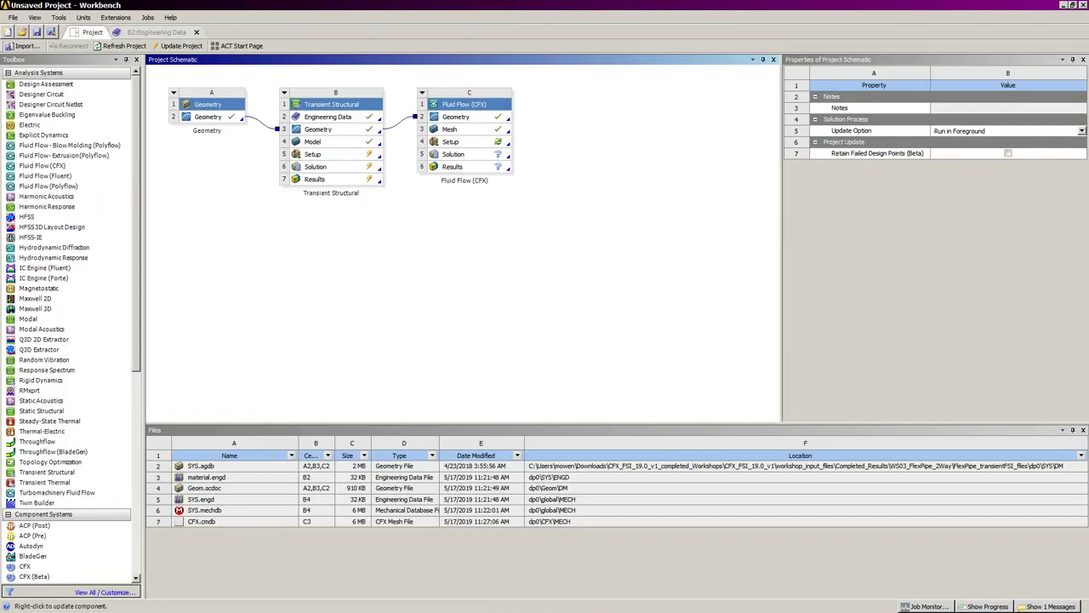
pyautogui.doubleClick(451, 141)
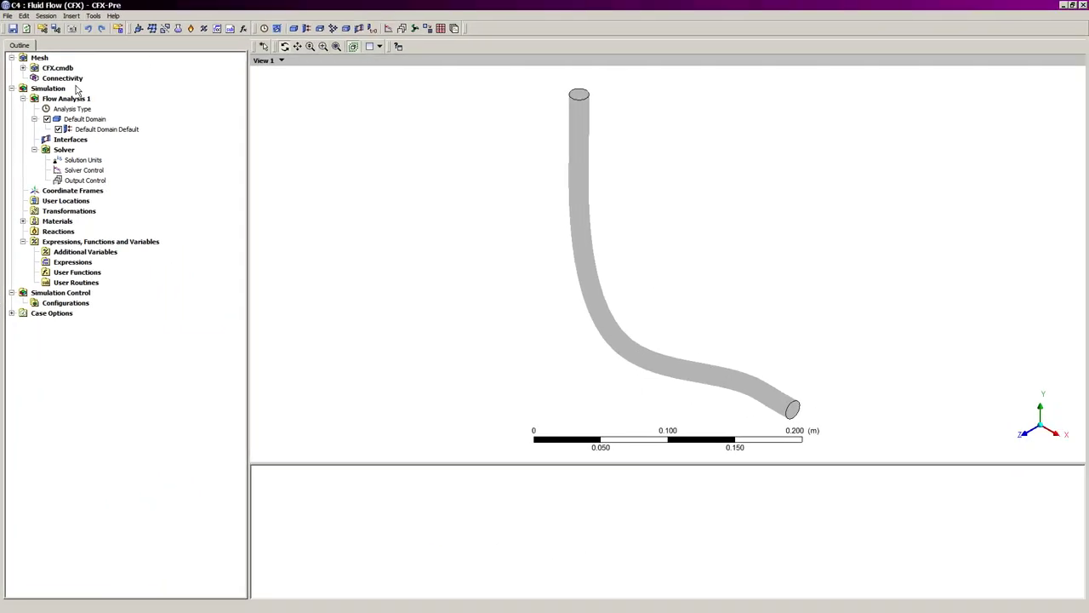
# Check the analysis type of Flow Analysis 1 and choose Air at 25 C as the default domain's fluid material
pyautogui.doubleClick(74, 110)
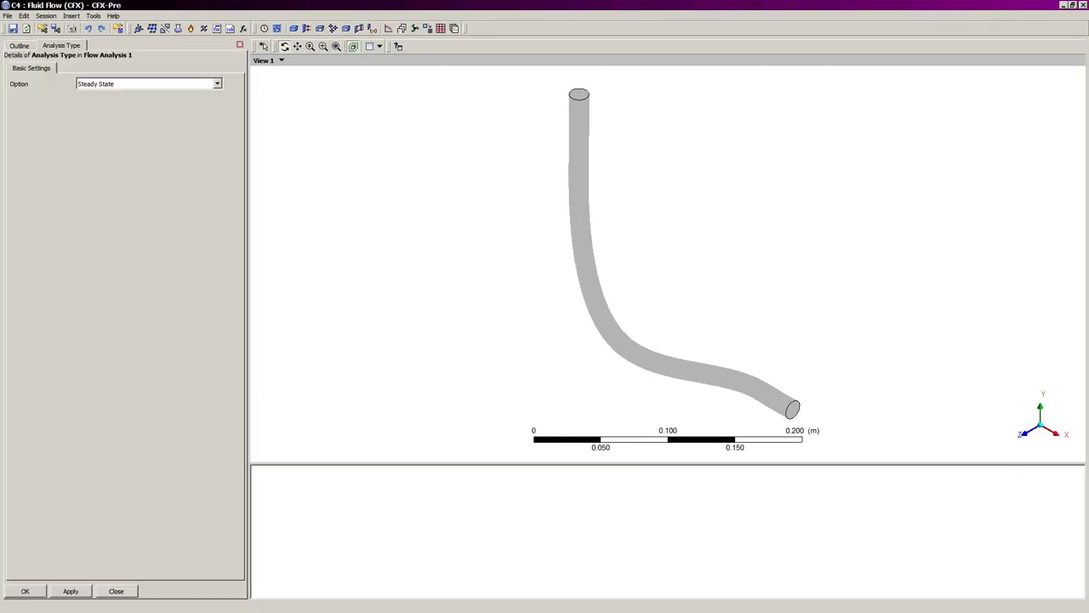
pyautogui.click(117, 591)
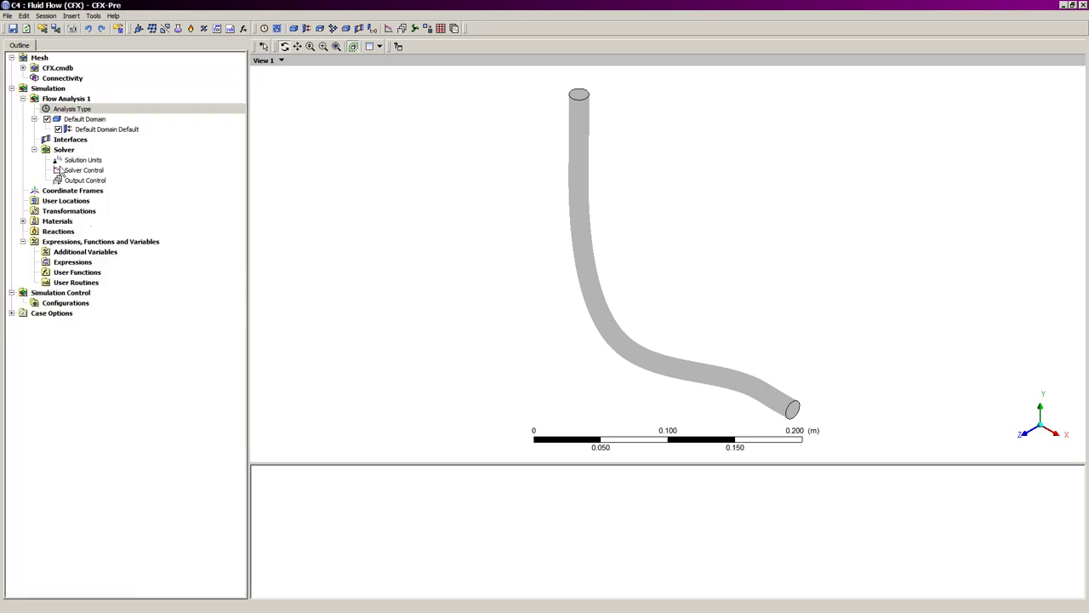
pyautogui.doubleClick(84, 120)
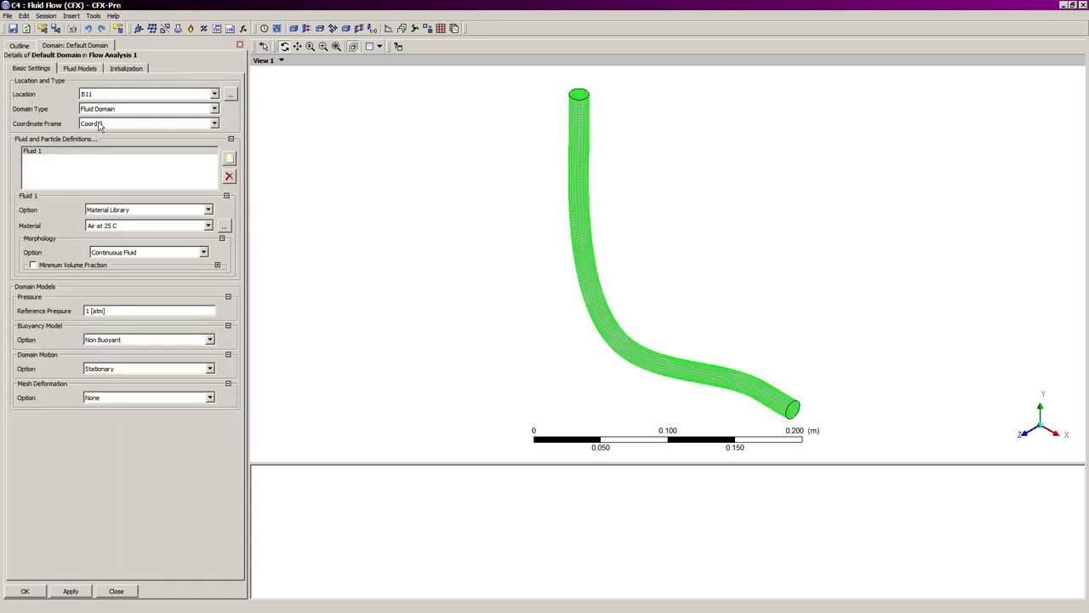
pyautogui.click(208, 226)
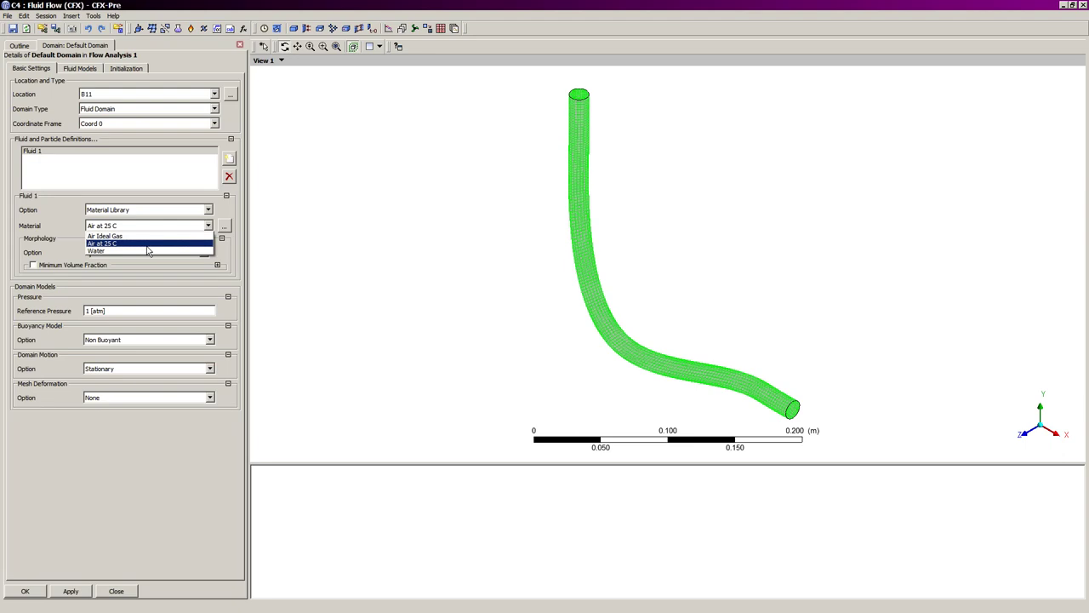
pyautogui.click(145, 245)
# Set the default domain's heat transfer option to None, check its initialization and accept the domain settings
pyautogui.click(80, 68)
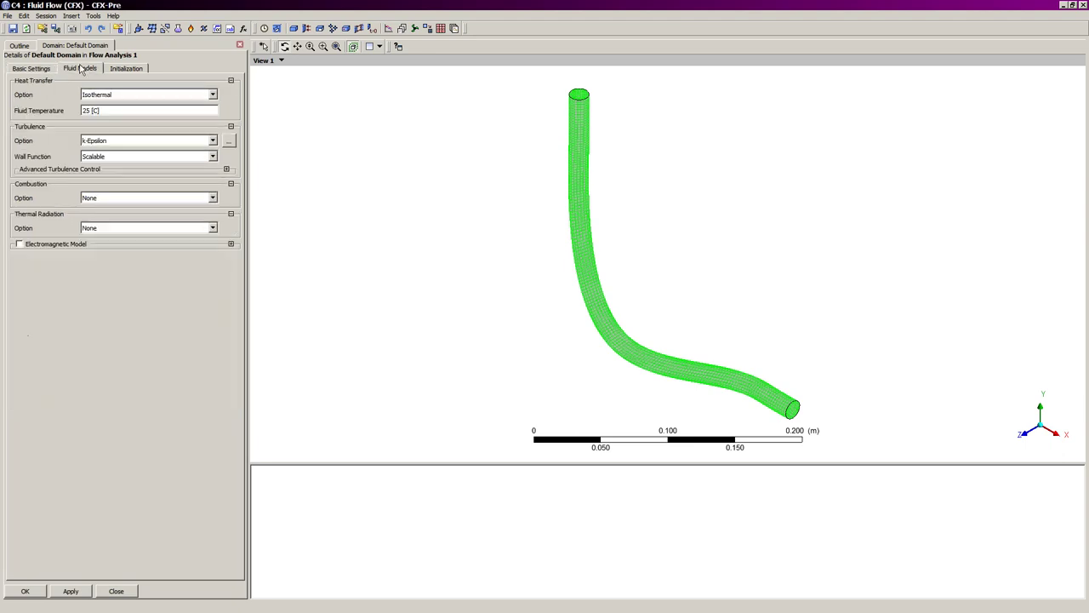
pyautogui.click(205, 96)
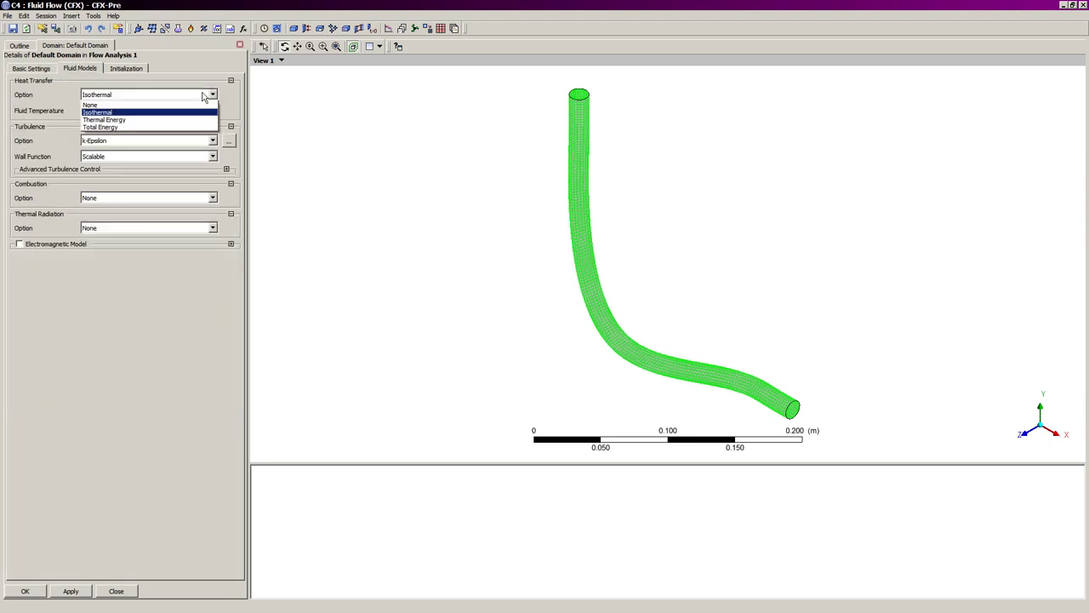
pyautogui.click(123, 105)
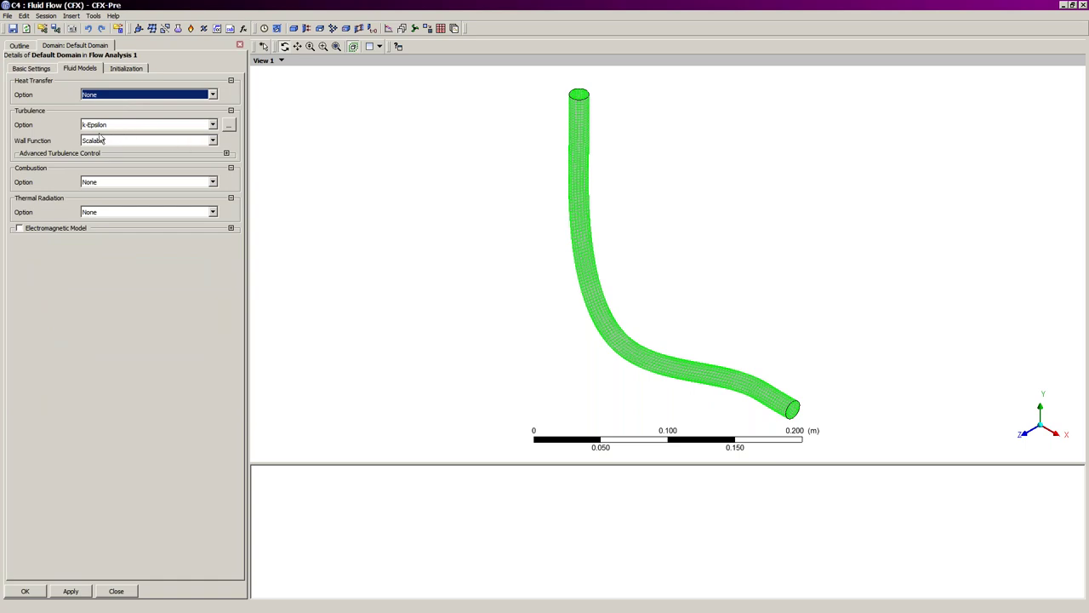
pyautogui.click(133, 71)
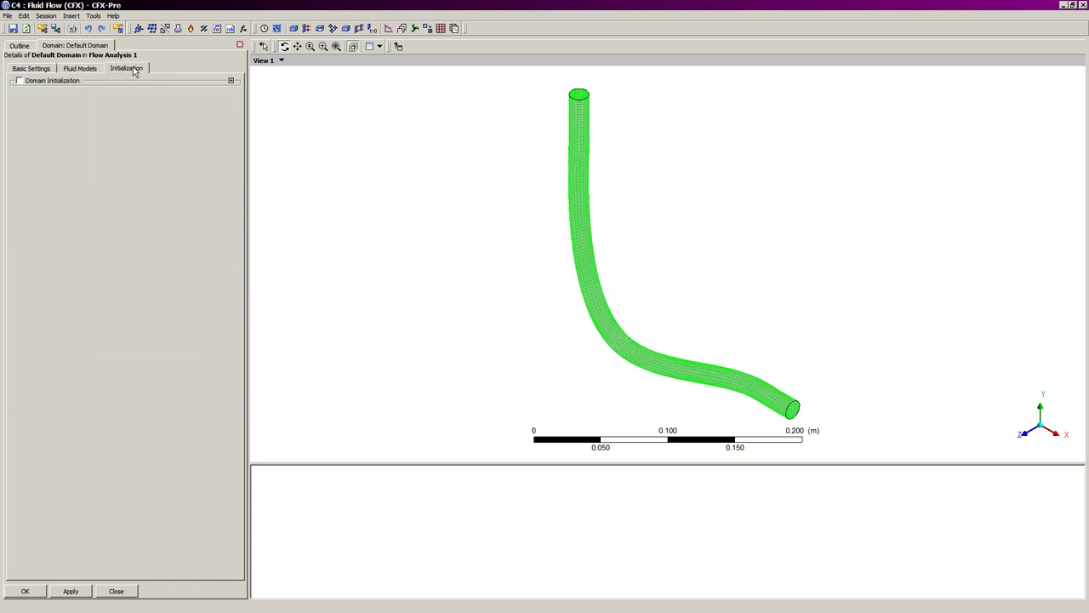
pyautogui.click(28, 591)
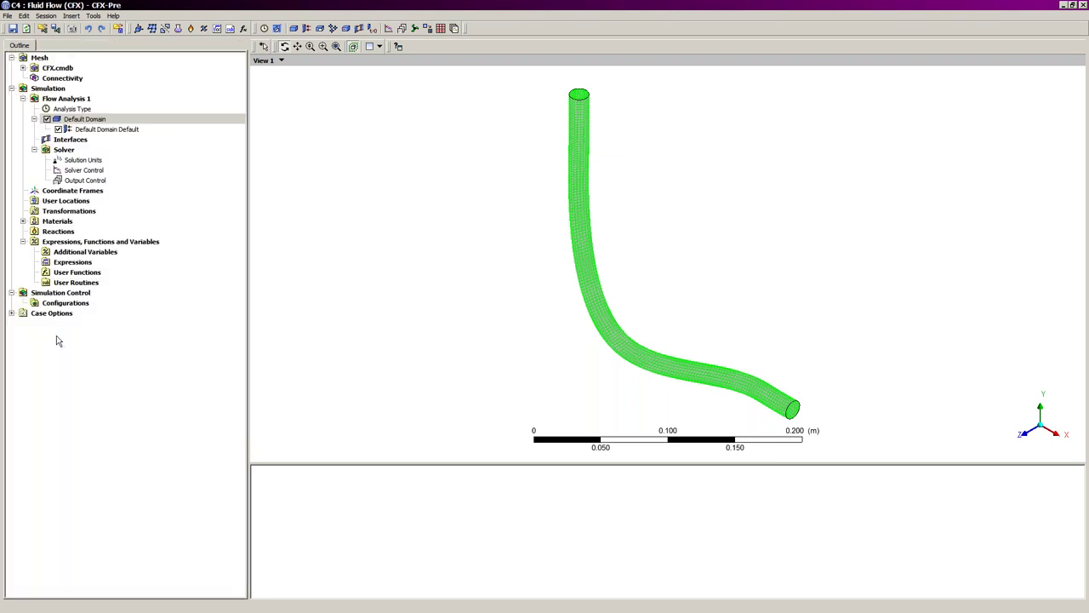
# Insert a boundary named inlet in the default domain and set its boundary type to Opening
pyautogui.rightClick(97, 124)
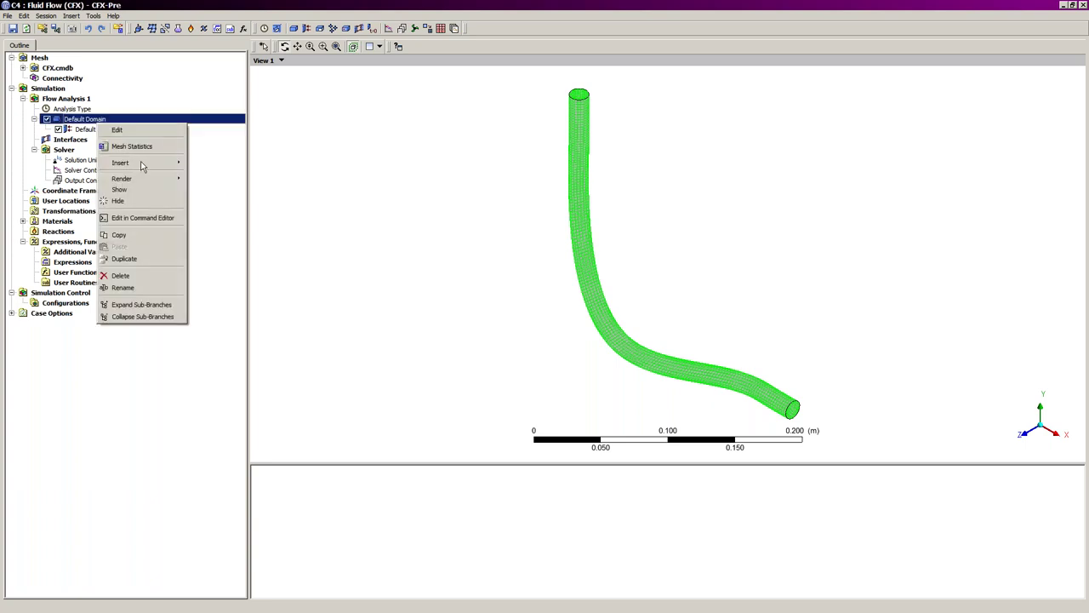
pyautogui.moveTo(144, 162)
pyautogui.click(215, 166)
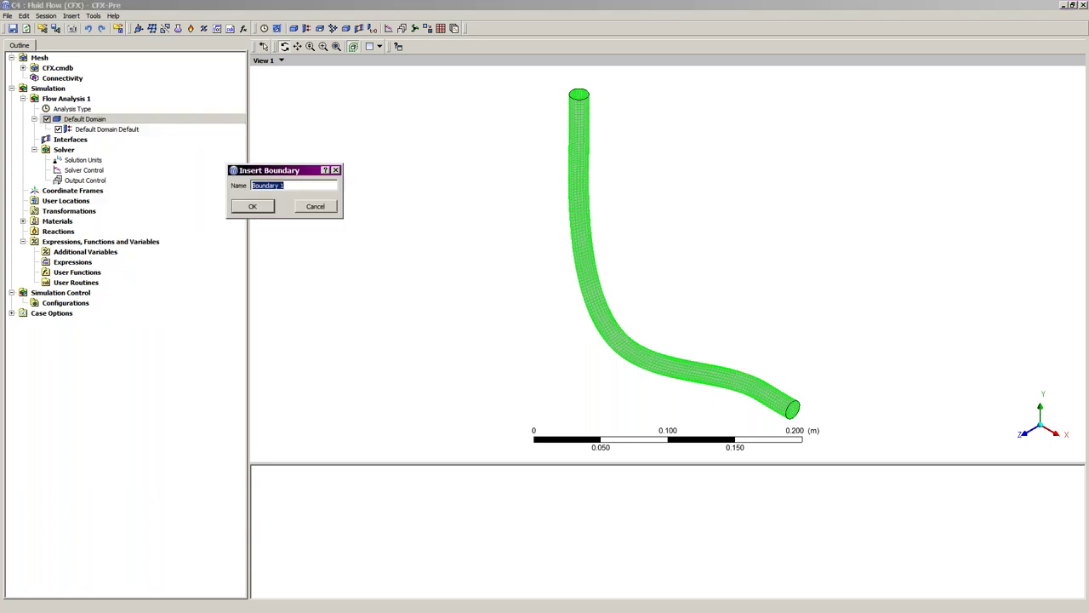
pyautogui.write('inlet')
pyautogui.press('Return')
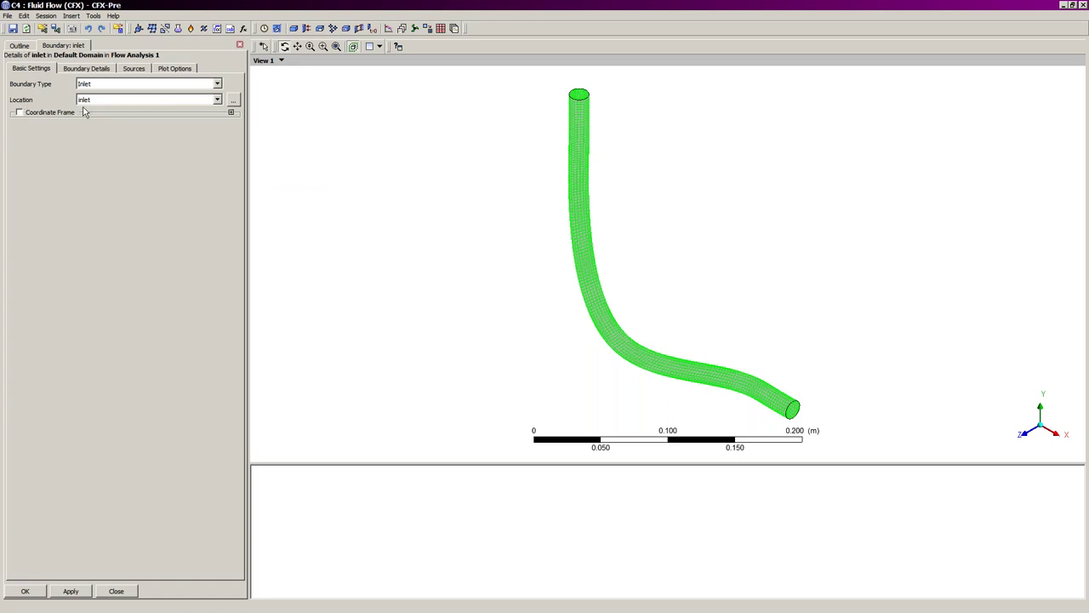
pyautogui.click(218, 84)
pyautogui.click(114, 109)
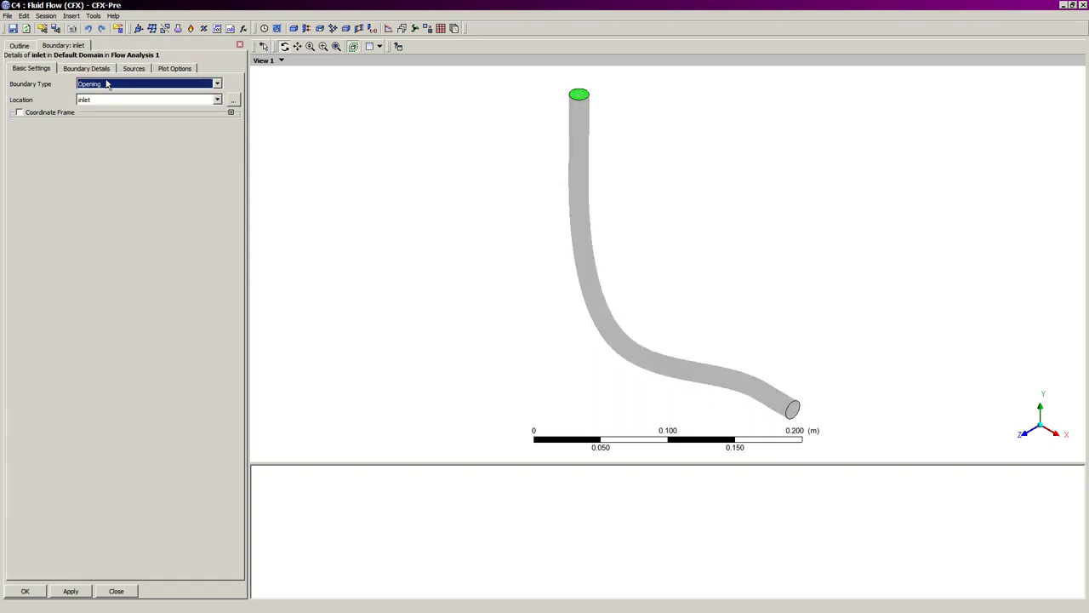
# Give the inlet boundary a relative pressure of 100 Pa and accept it
pyautogui.click(102, 69)
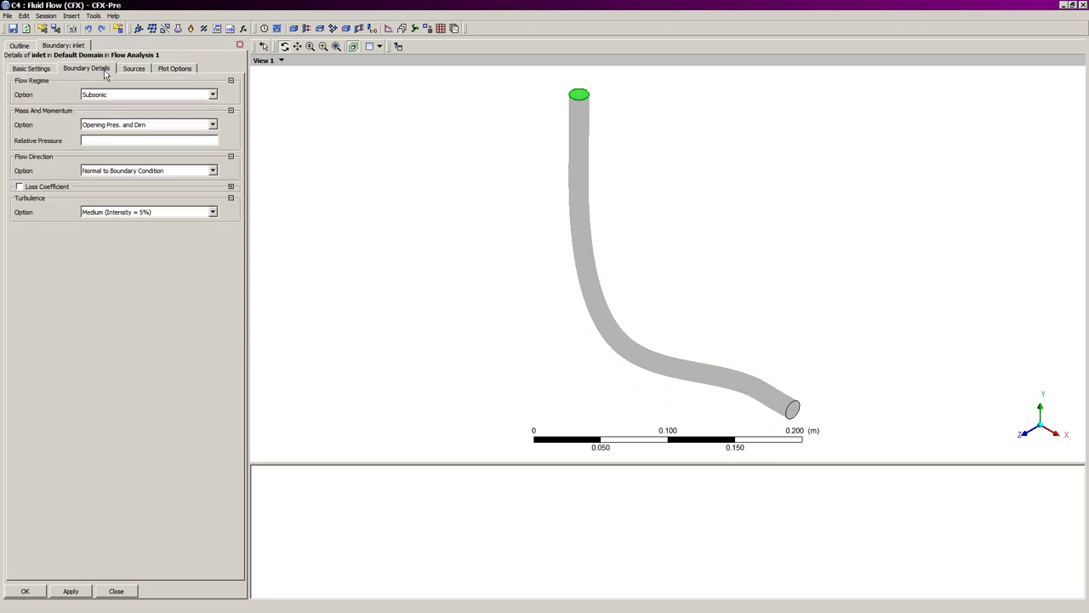
pyautogui.click(100, 141)
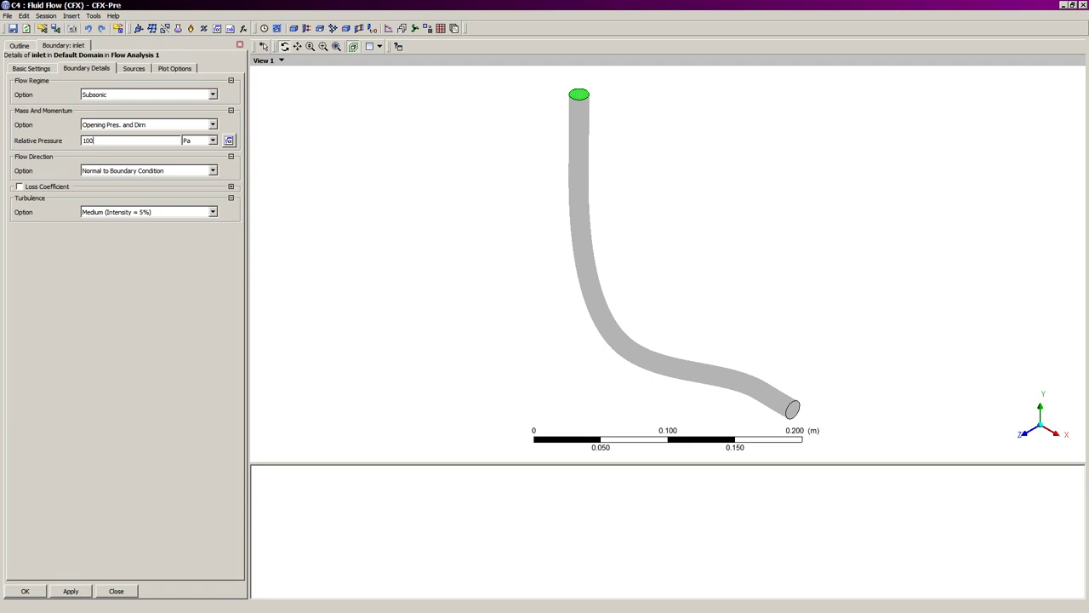
pyautogui.click(29, 590)
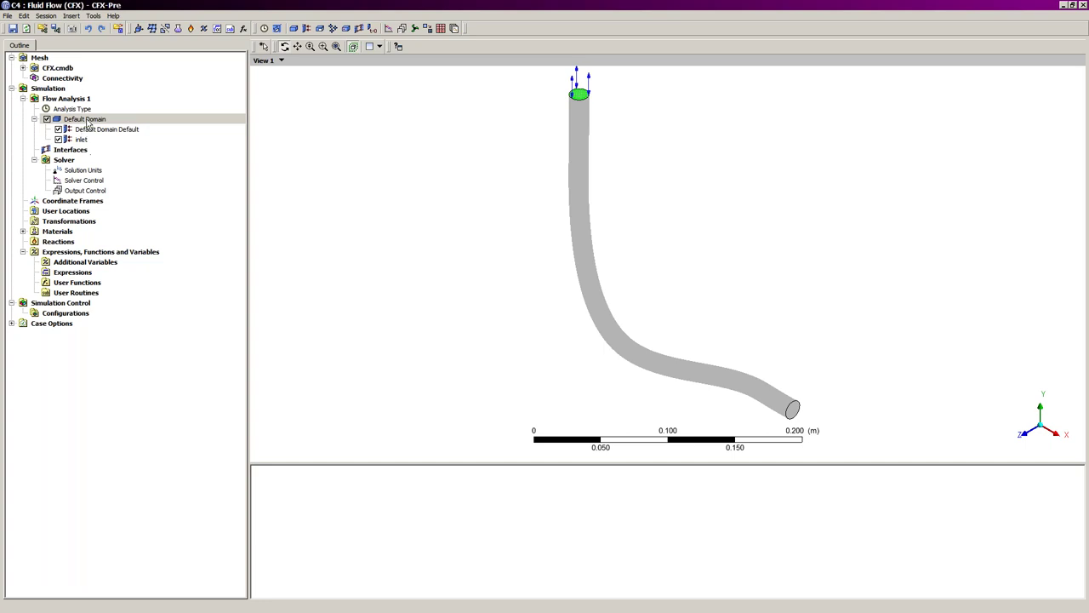
# Insert a boundary named outlet in the default domain and set its boundary type to Opening
pyautogui.rightClick(86, 123)
pyautogui.moveTo(158, 160)
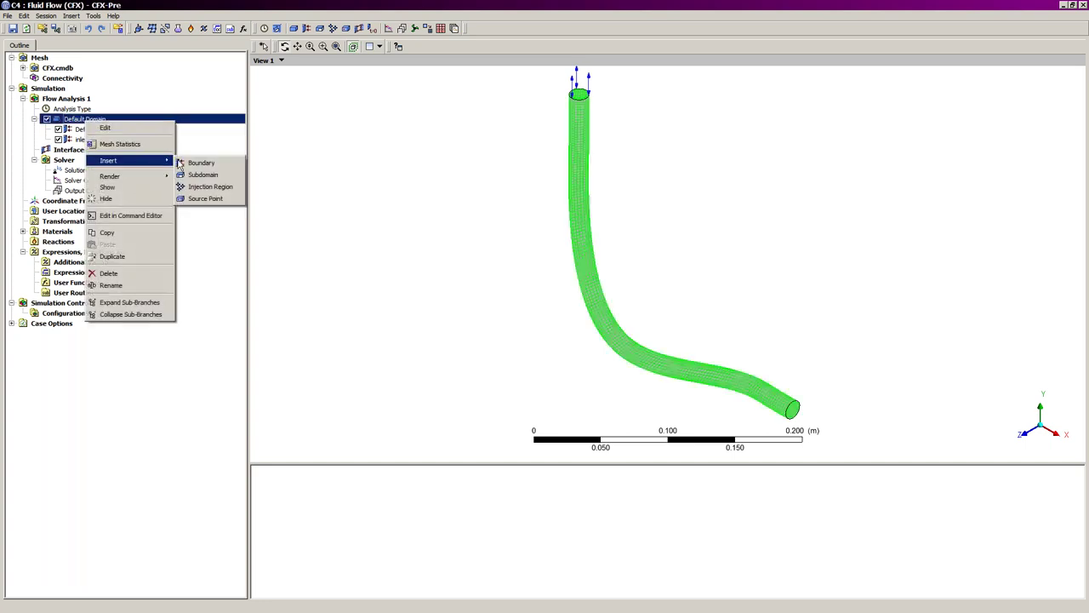
pyautogui.click(202, 162)
pyautogui.write('outle')
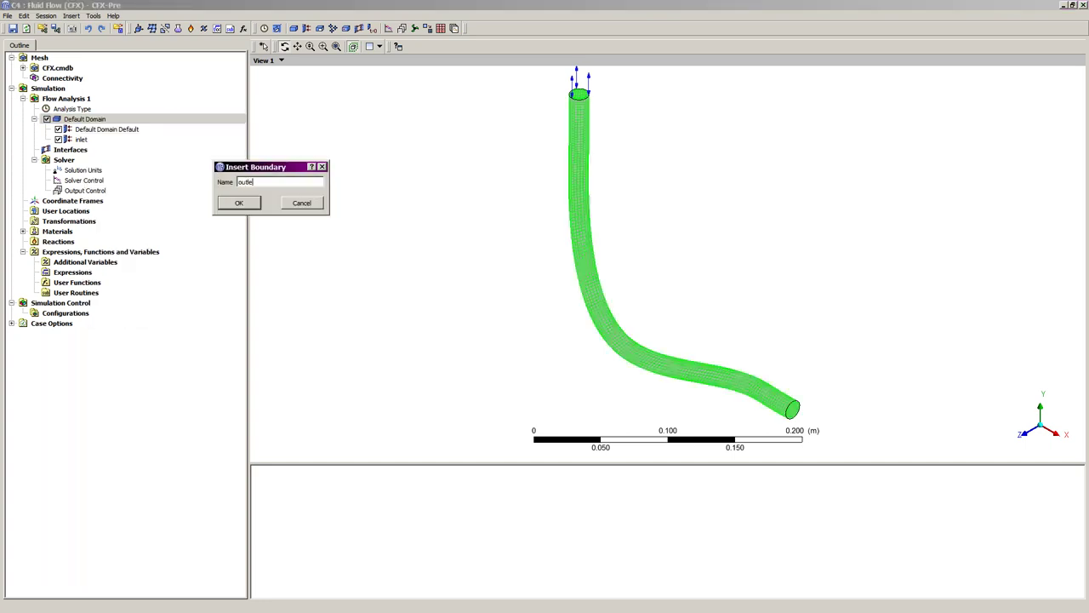
pyautogui.write('t')
pyautogui.press('Return')
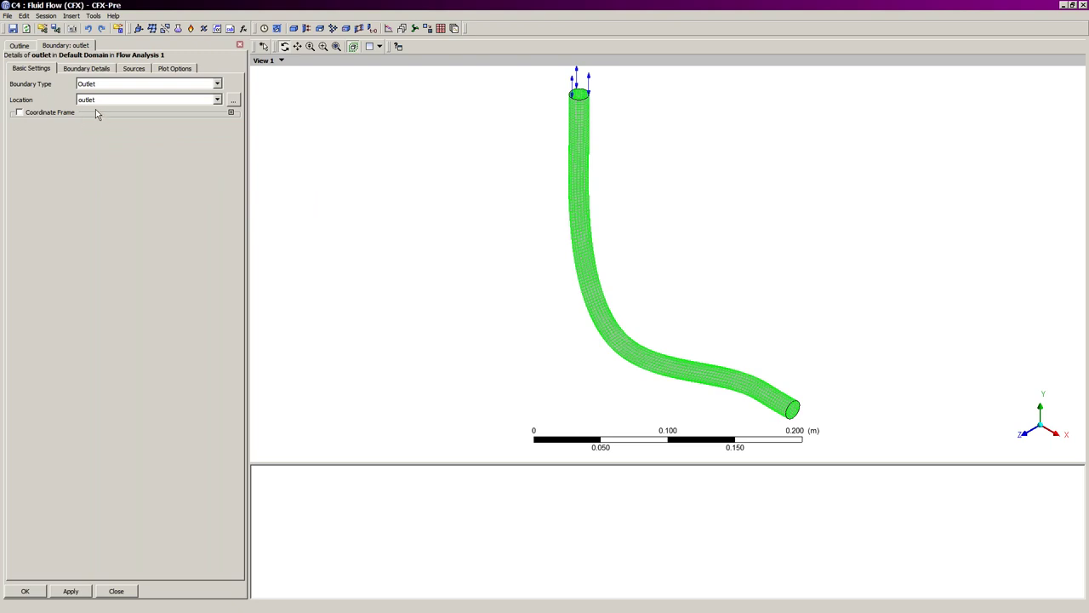
pyautogui.click(218, 84)
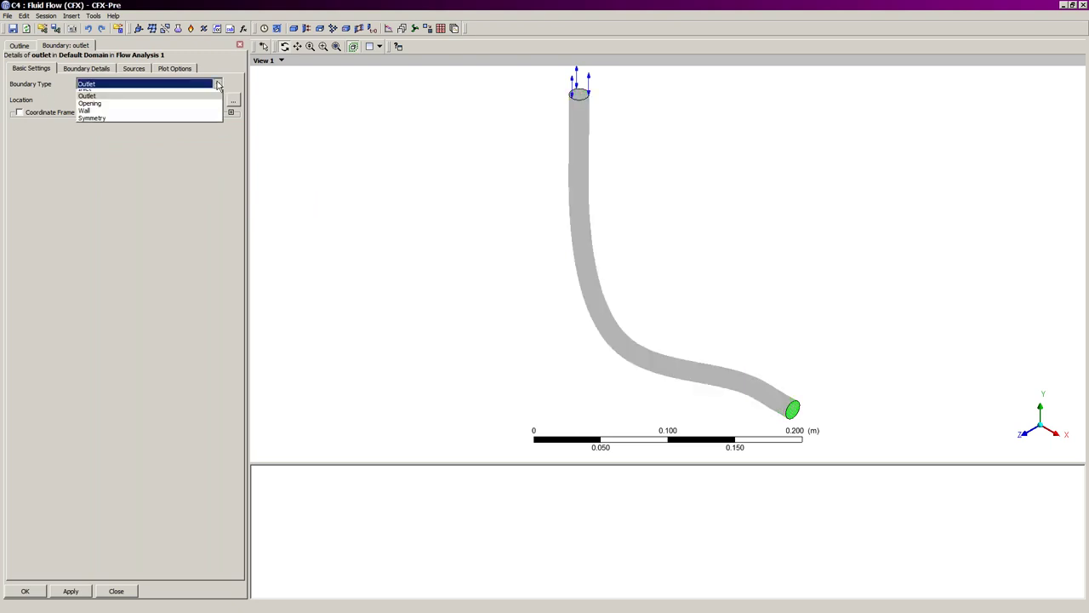
pyautogui.click(119, 111)
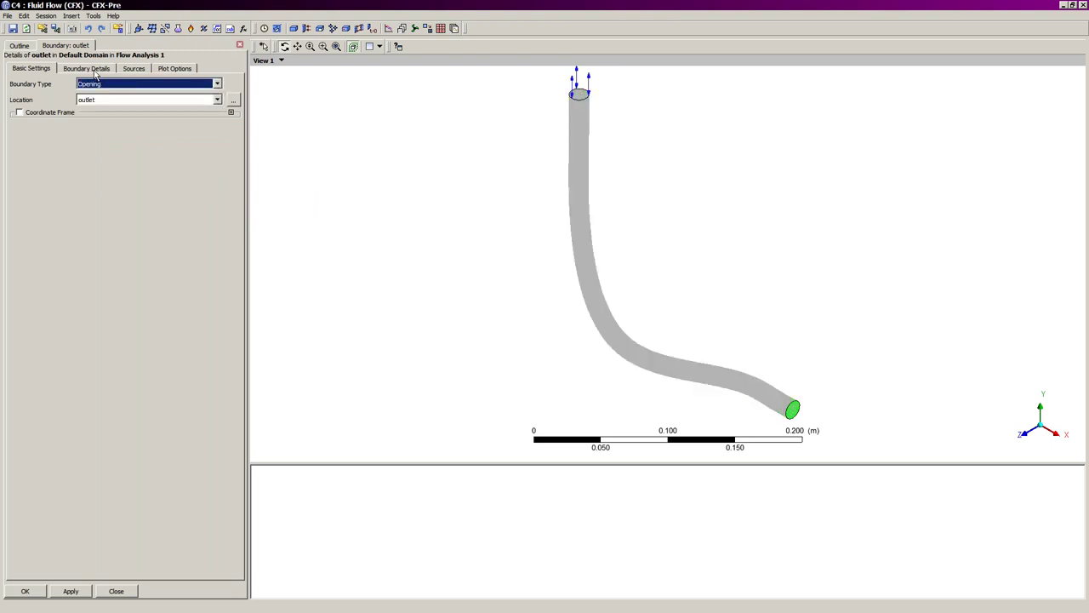
# Set the outlet's mass and momentum option to Static Pres. and Dirn with a relative pressure of 0.0 Pa
pyautogui.click(93, 70)
pyautogui.click(213, 125)
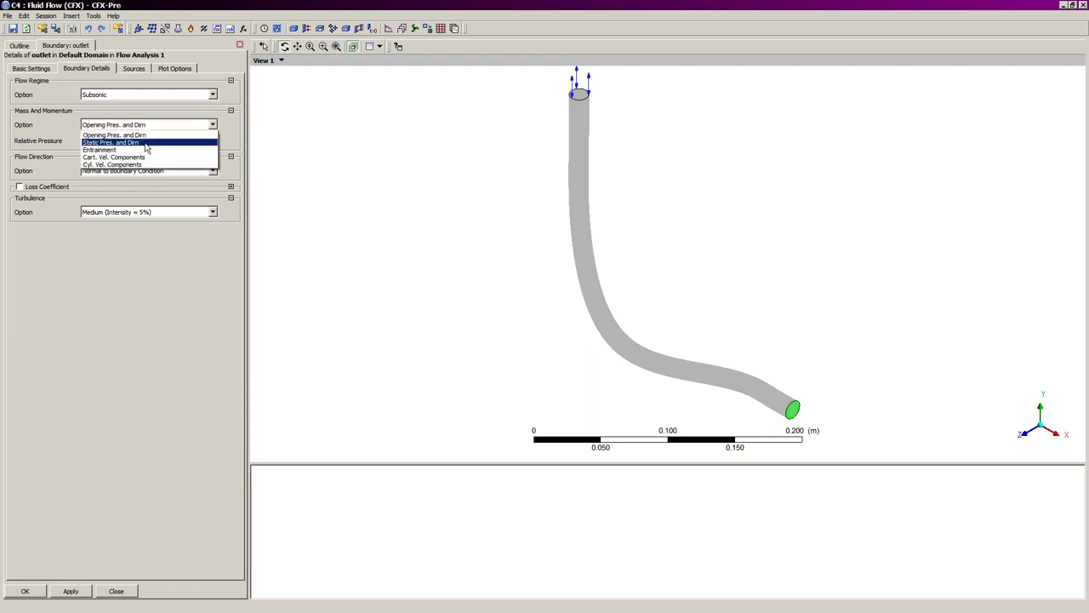
pyautogui.click(145, 144)
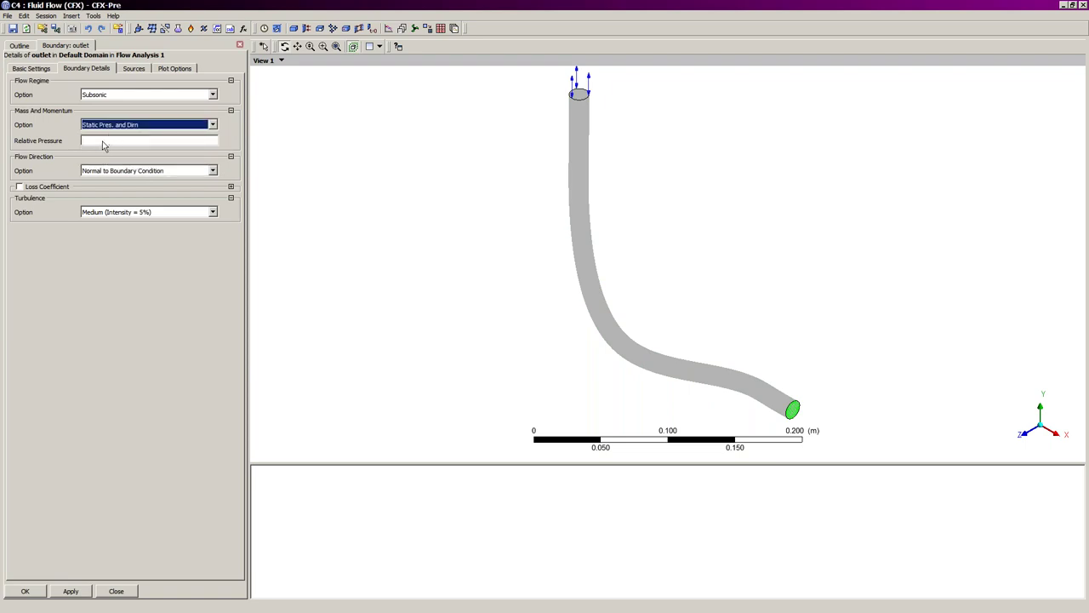
pyautogui.click(98, 140)
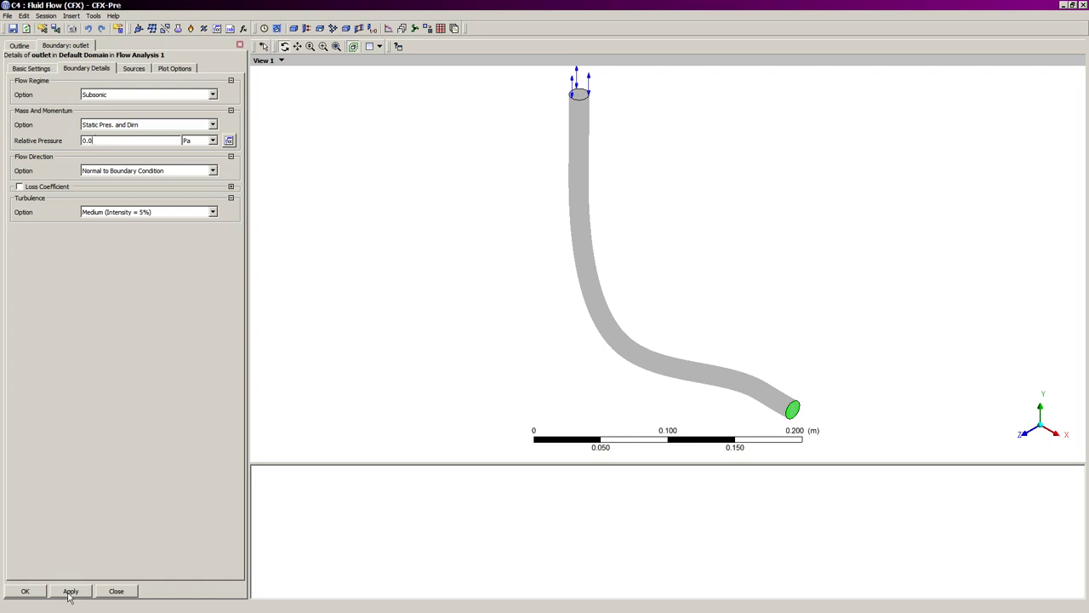
pyautogui.click(35, 593)
pyautogui.moveTo(554, 319); pyautogui.dragTo(299, 260)
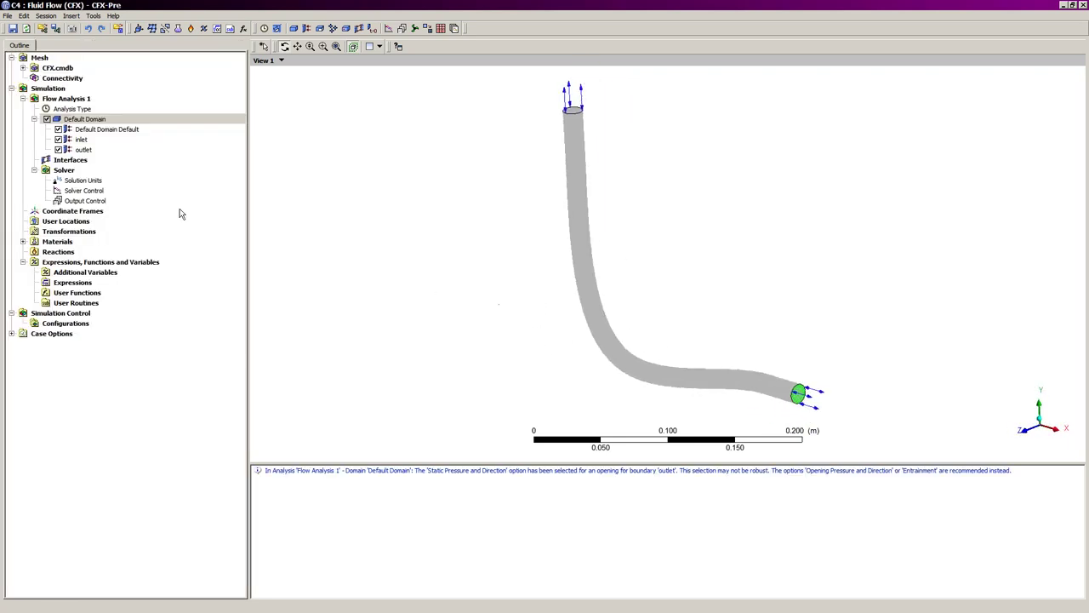
# Switch the solver's fluid timescale control to Physical Timescale, enter its value in seconds and accept the solver control settings
pyautogui.doubleClick(81, 192)
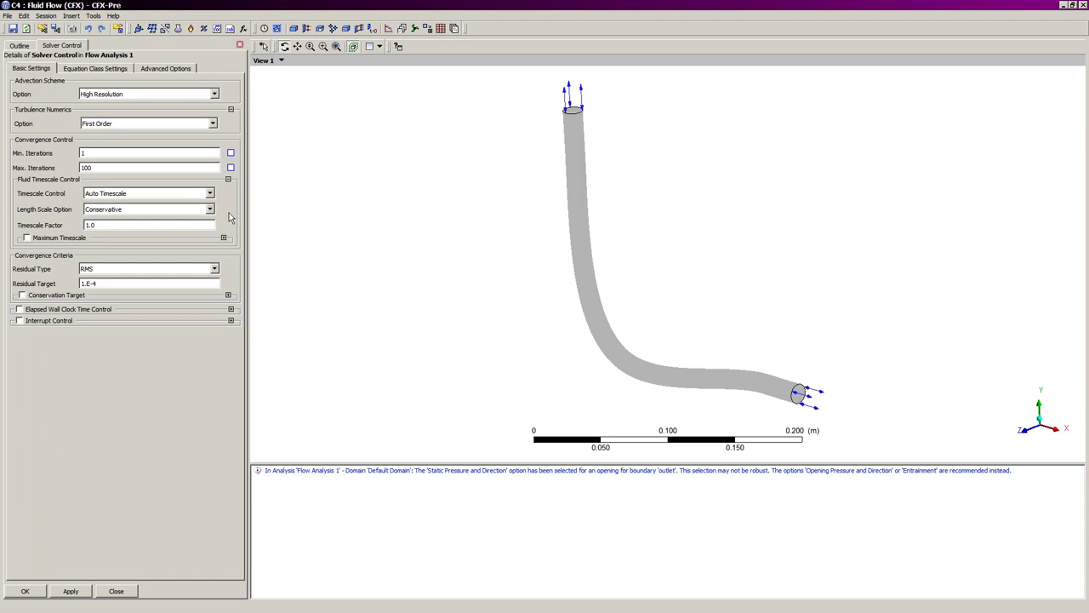
pyautogui.click(210, 194)
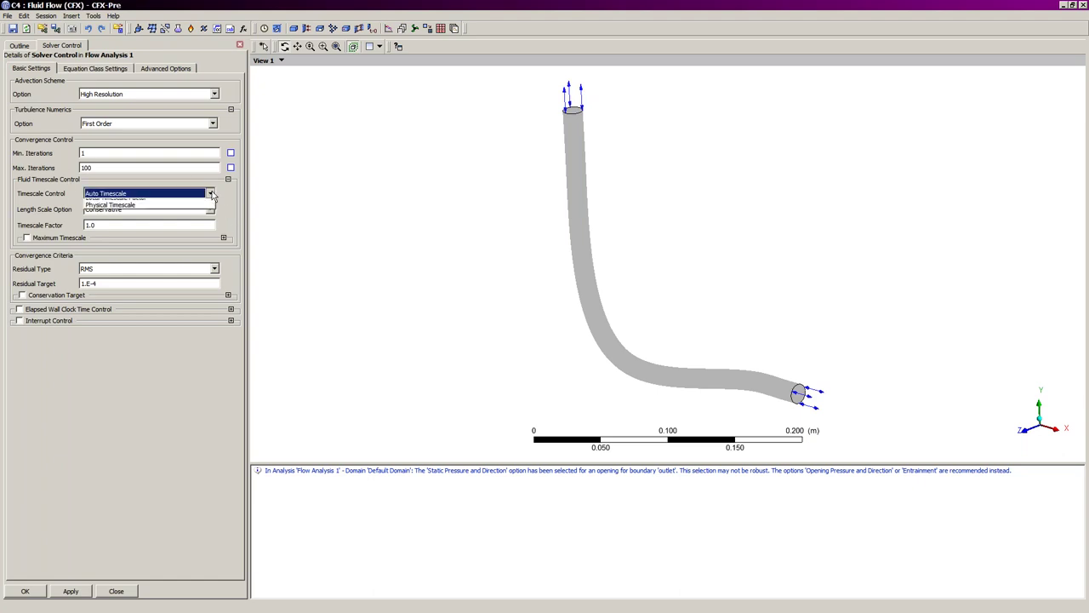
pyautogui.click(128, 219)
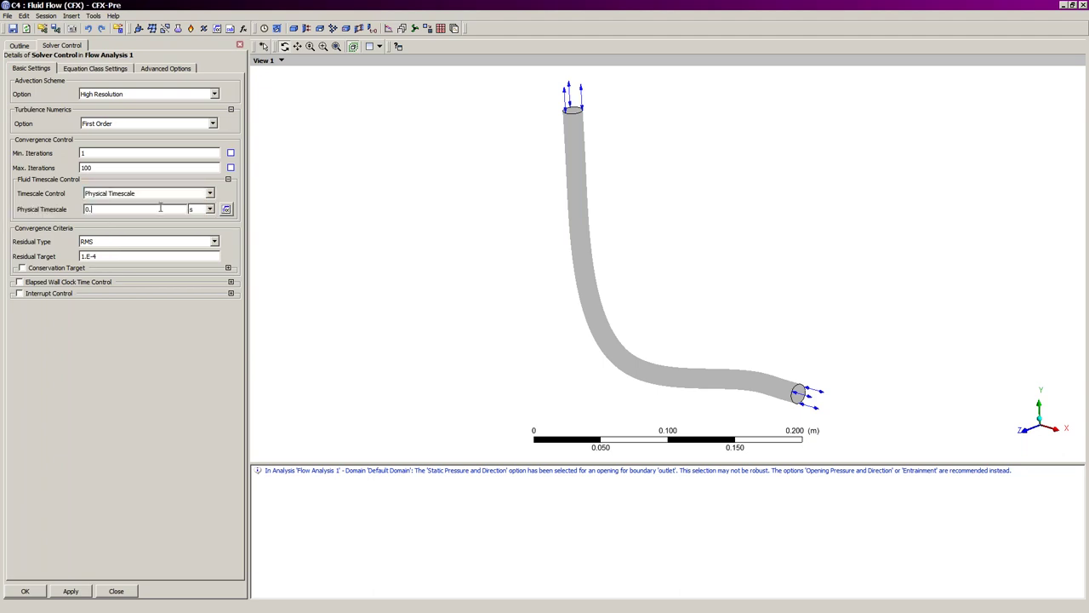
pyautogui.click(26, 591)
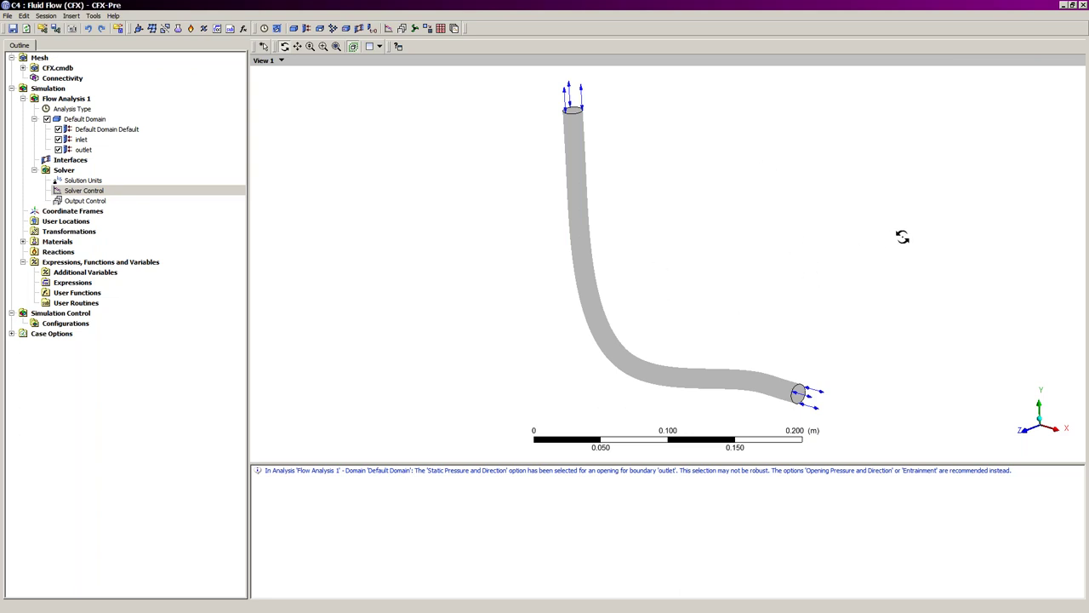
# Return to Workbench and run the CFX solution in double precision with IBM MPI Local Parallel and an increased number of partitions
pyautogui.click(1064, 7)
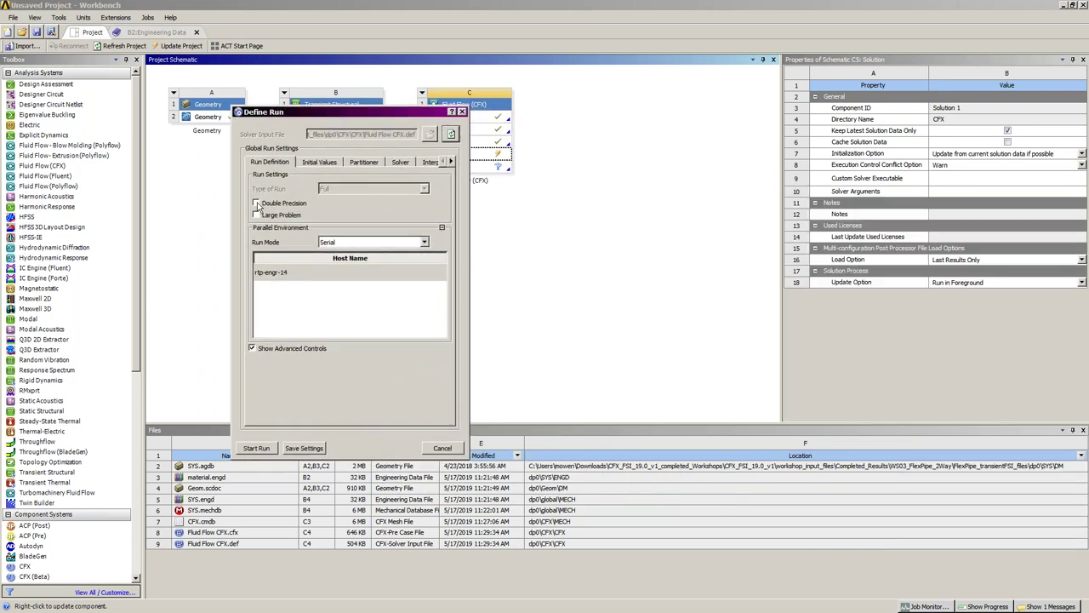
pyautogui.click(257, 204)
pyautogui.click(425, 242)
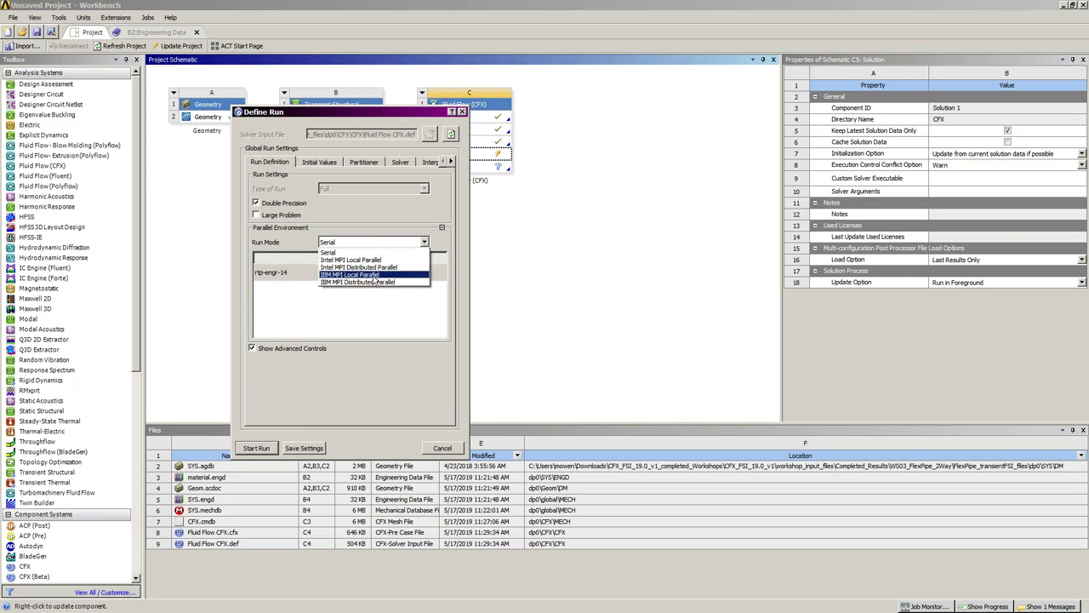
pyautogui.click(438, 274)
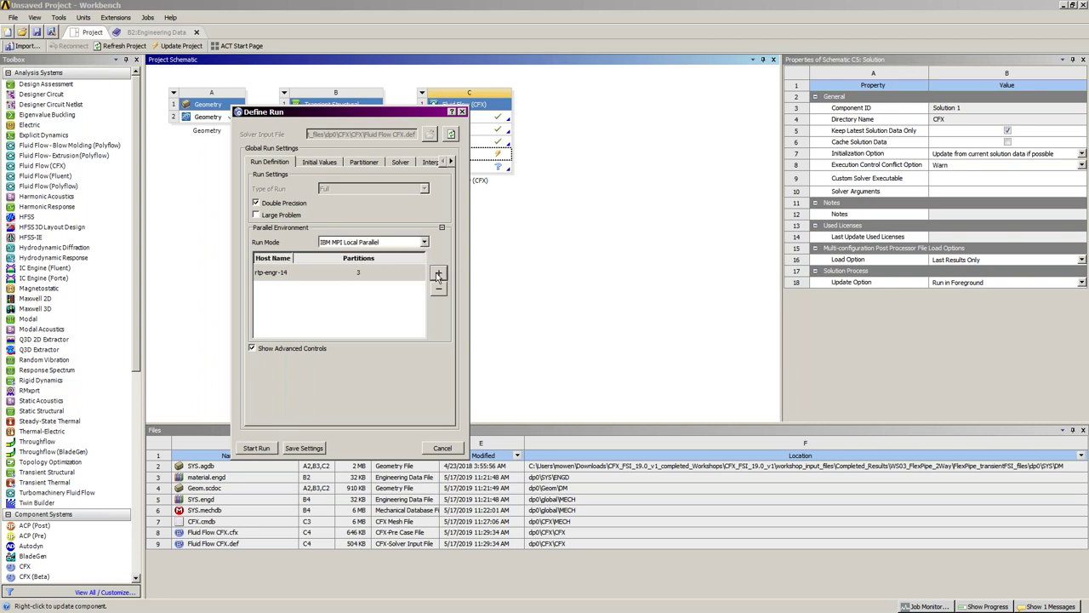
pyautogui.click(438, 274)
pyautogui.click(257, 449)
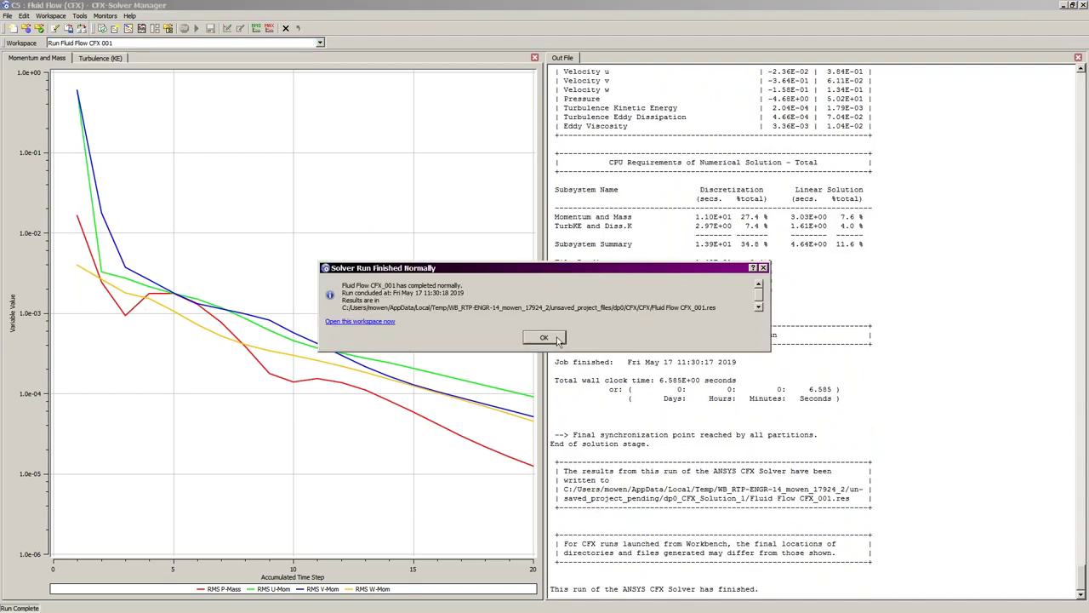
pyautogui.click(546, 338)
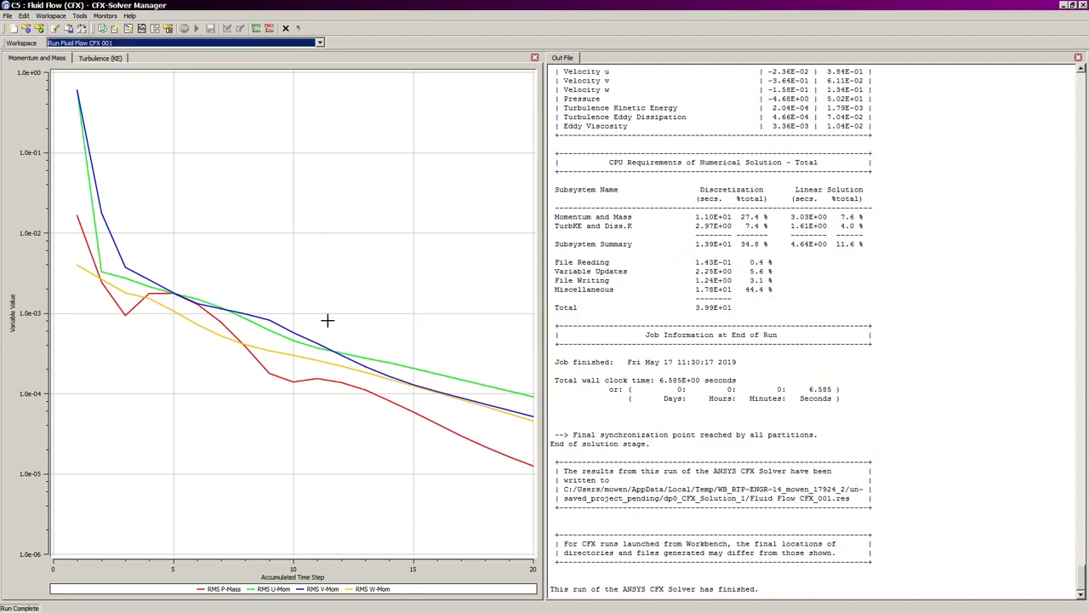
# Create a plot monitor showing P-Mass Boundary Flow on the inlet and the outlet
pyautogui.click(51, 17)
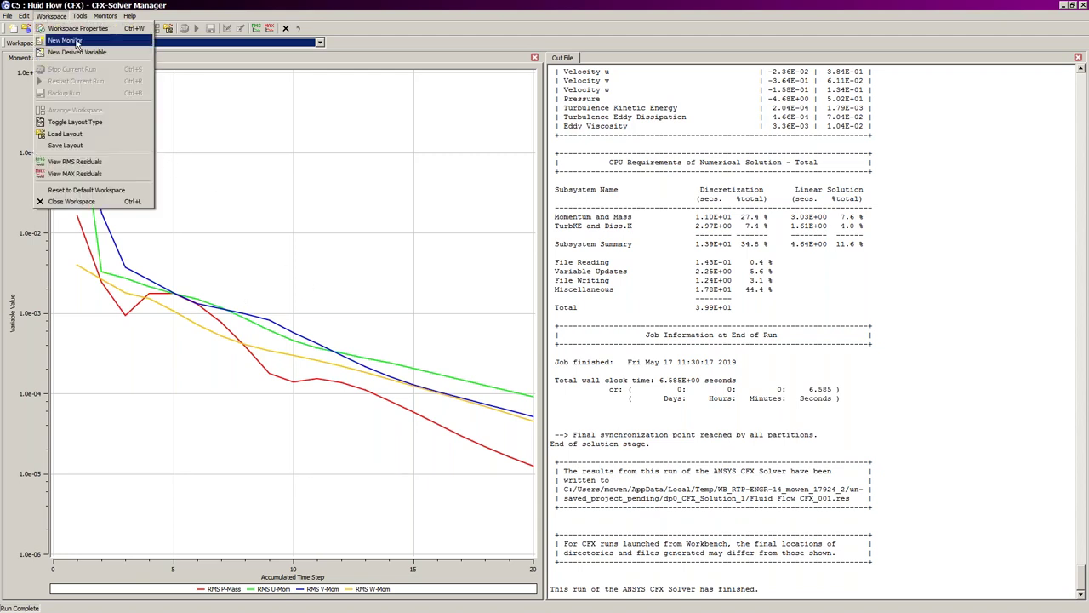
pyautogui.click(76, 42)
pyautogui.click(101, 115)
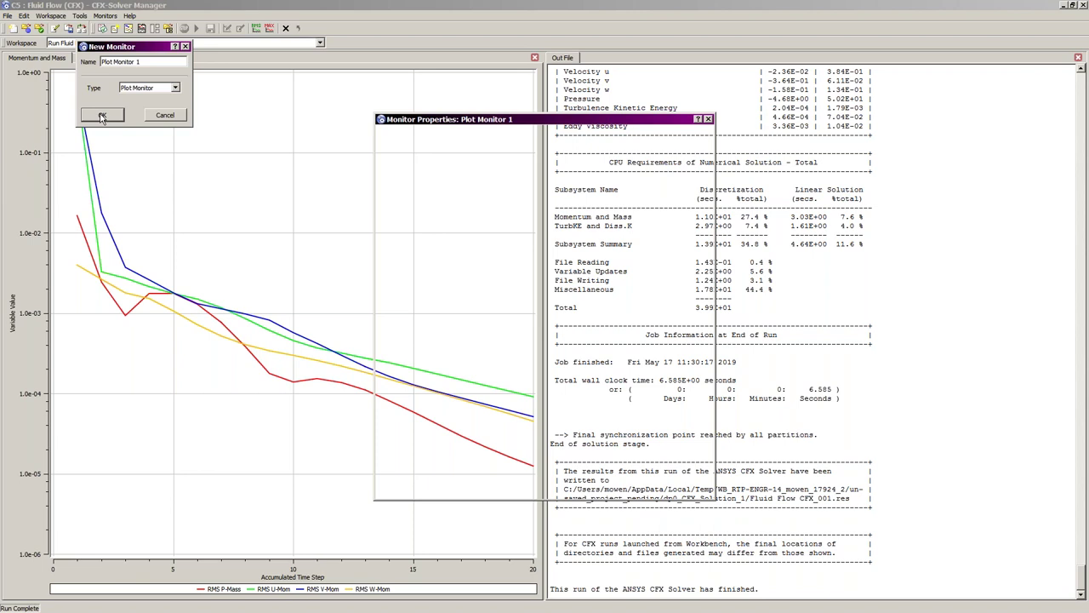
pyautogui.click(395, 196)
pyautogui.click(406, 203)
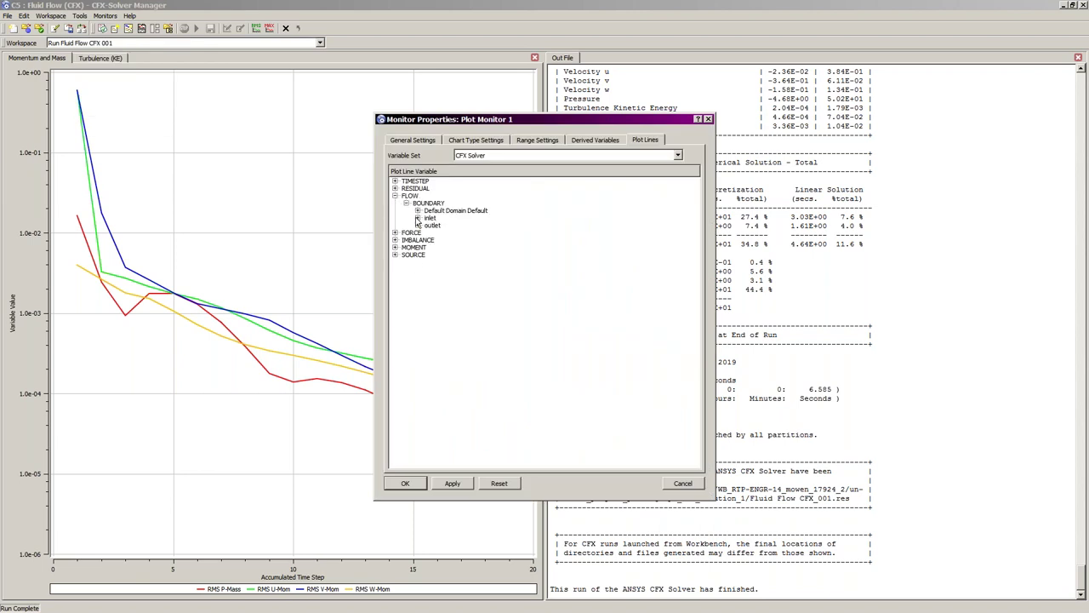
pyautogui.click(417, 219)
pyautogui.click(418, 270)
pyautogui.click(440, 240)
pyautogui.click(440, 292)
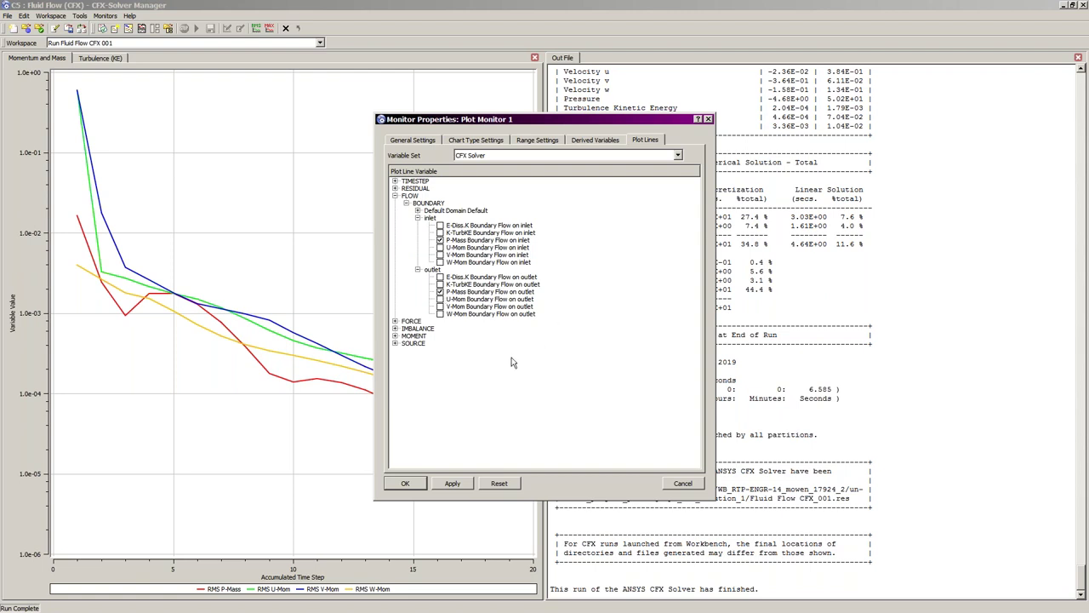
pyautogui.click(454, 484)
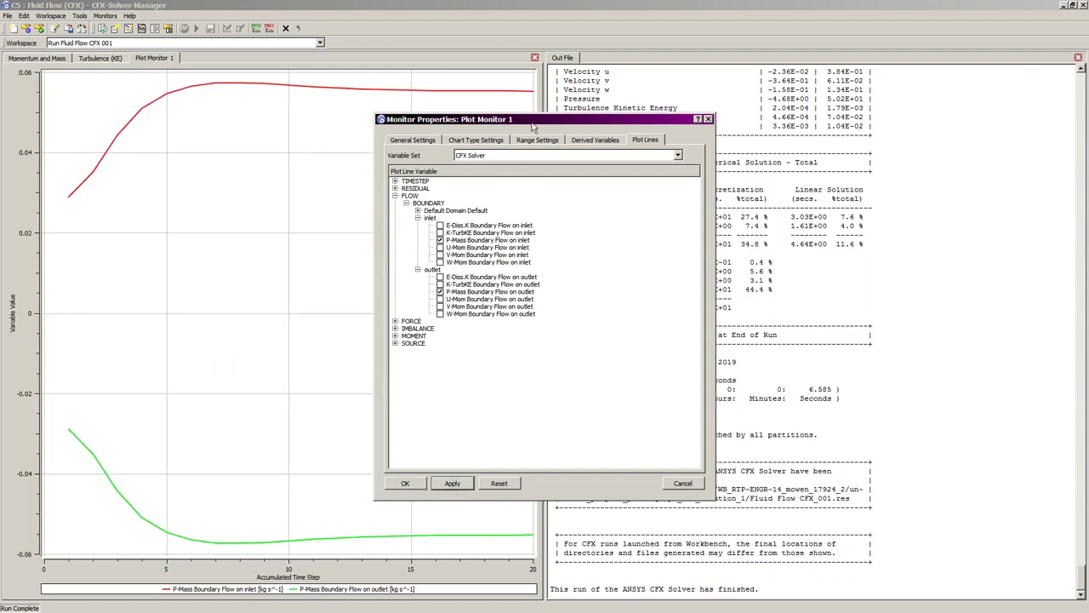
pyautogui.moveTo(537, 126); pyautogui.dragTo(755, 124)
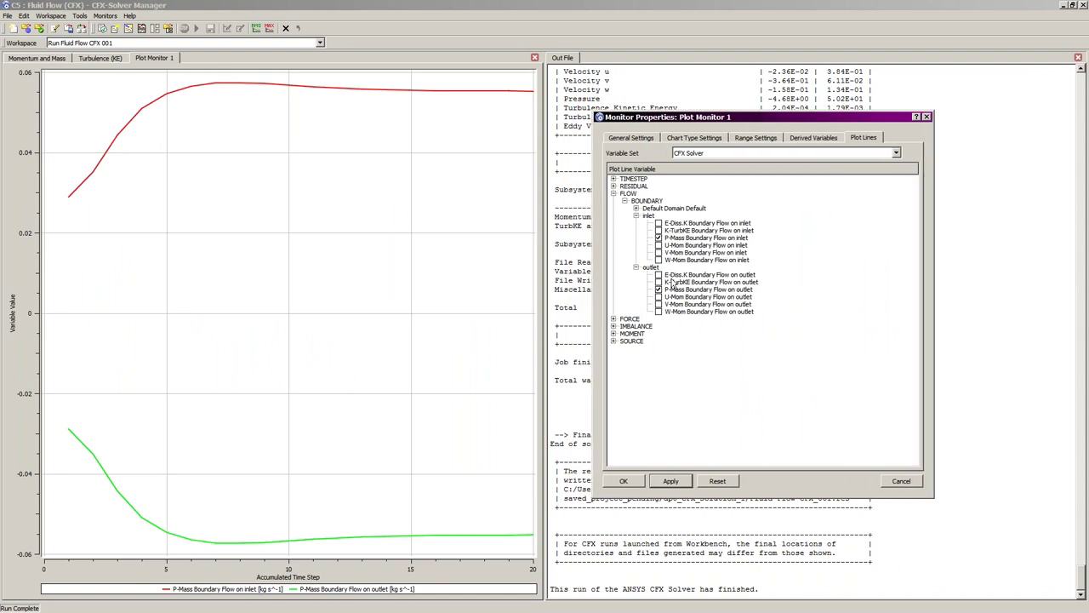
pyautogui.click(903, 482)
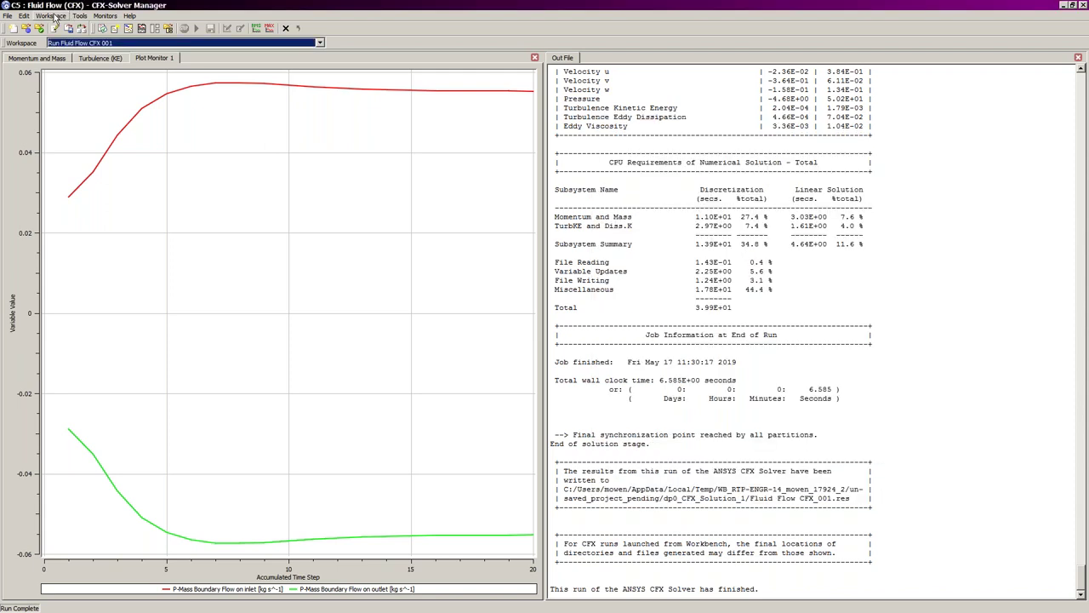
# Create a second plot monitor for the P-Mass, U-Mom, V-Mom and W-Mom imbalances (%) in Default Domain
pyautogui.click(51, 17)
pyautogui.click(70, 41)
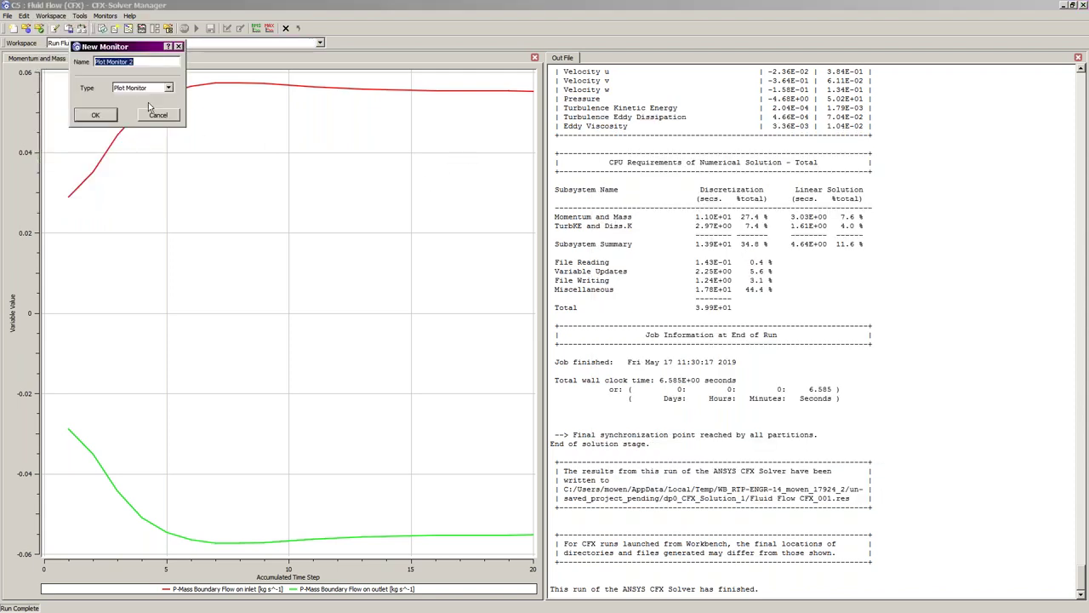
pyautogui.click(86, 112)
pyautogui.click(395, 210)
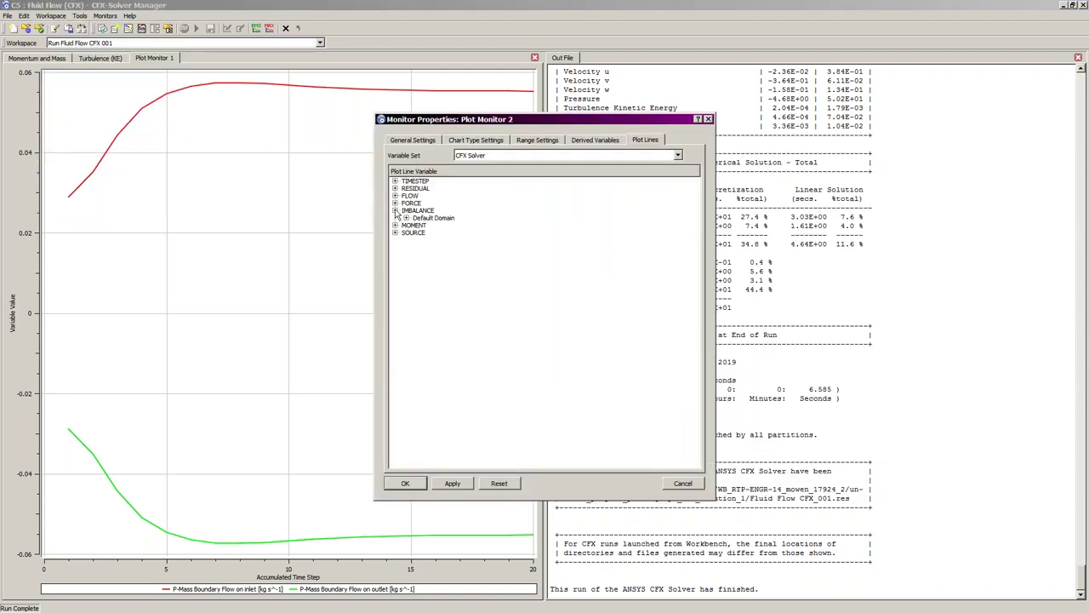
pyautogui.click(406, 218)
pyautogui.click(428, 225)
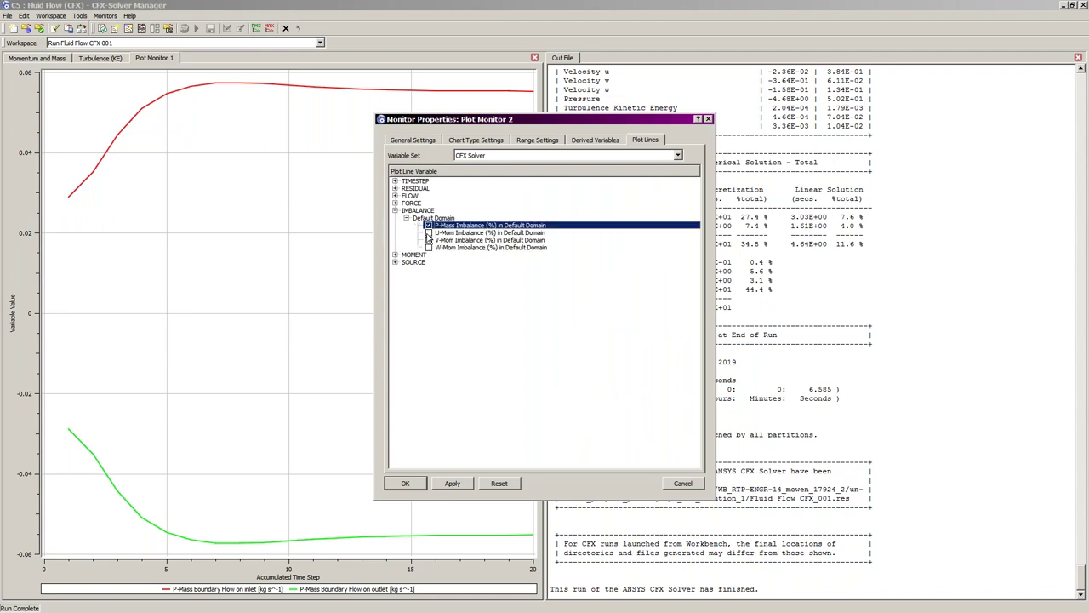
pyautogui.click(429, 247)
pyautogui.click(406, 483)
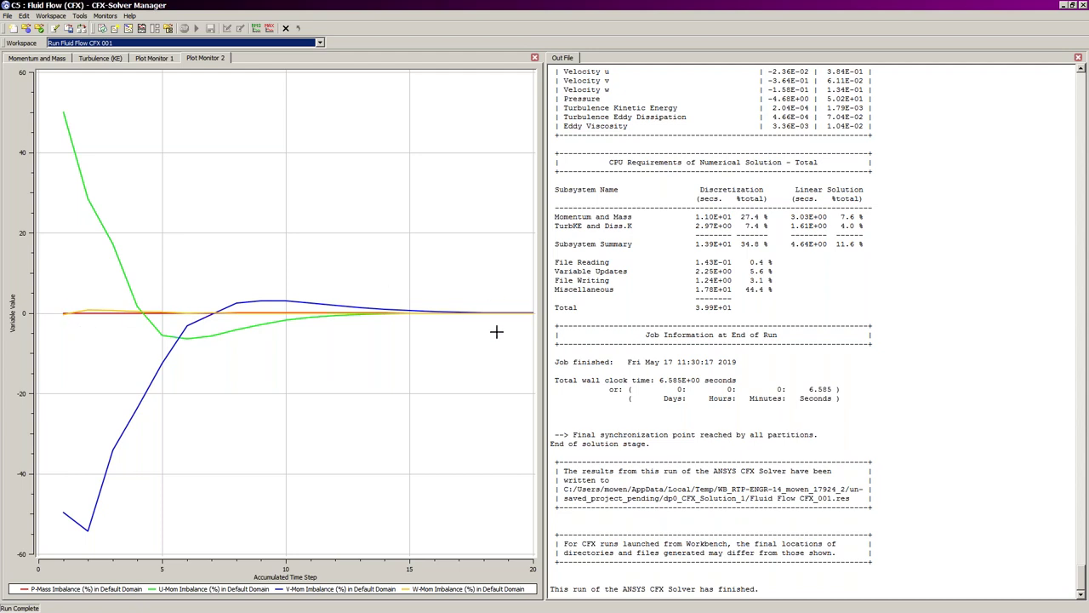
# Create a third plot monitor for the X, Y and Z normal forces on Default Domain Default and close the solver manager
pyautogui.click(53, 16)
pyautogui.click(79, 44)
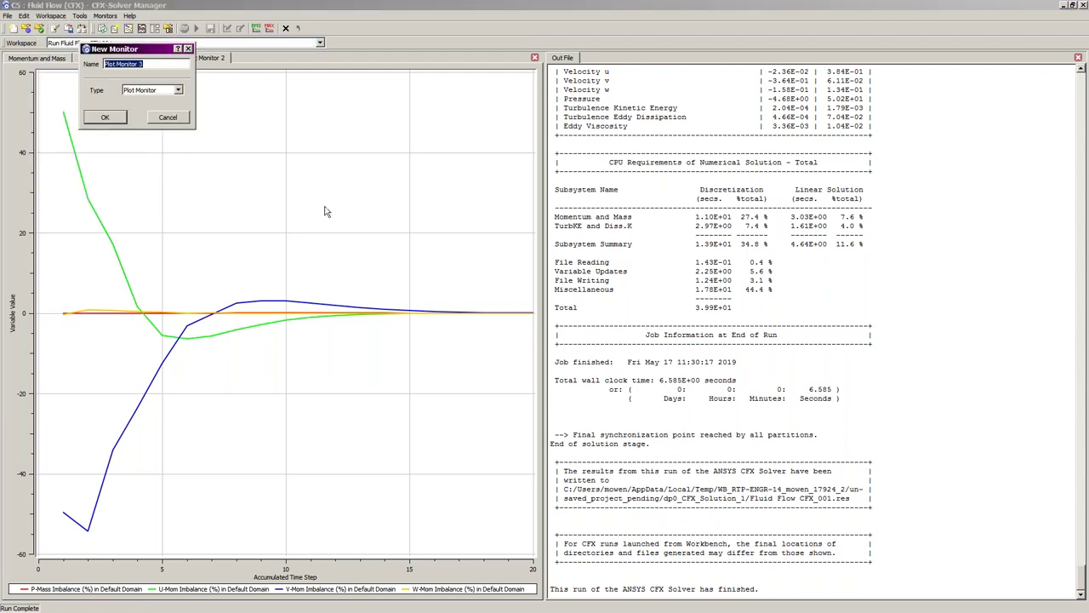
pyautogui.click(109, 118)
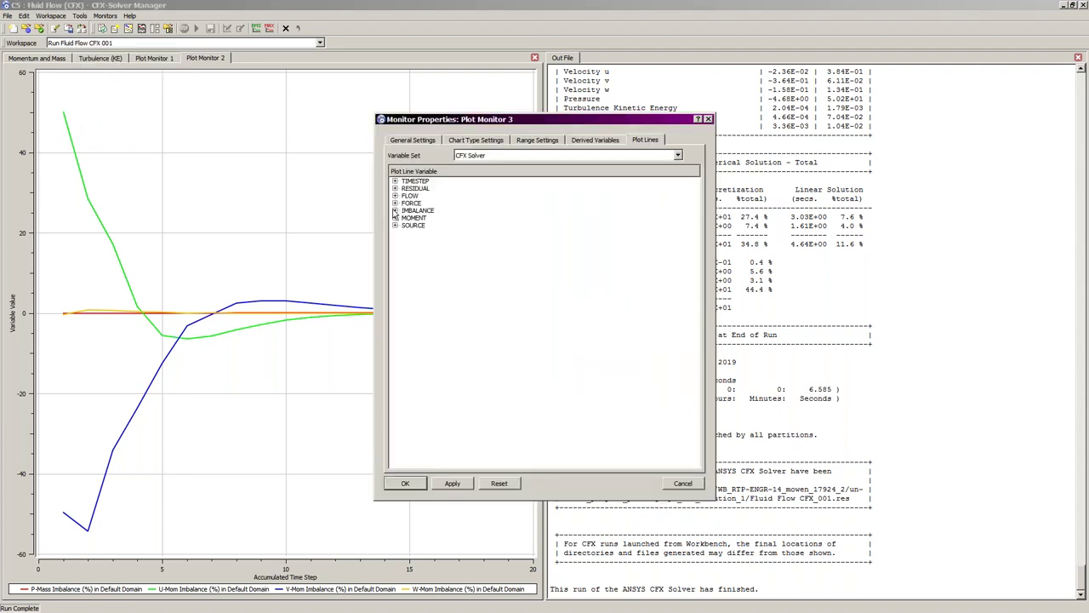
pyautogui.click(395, 203)
pyautogui.click(407, 210)
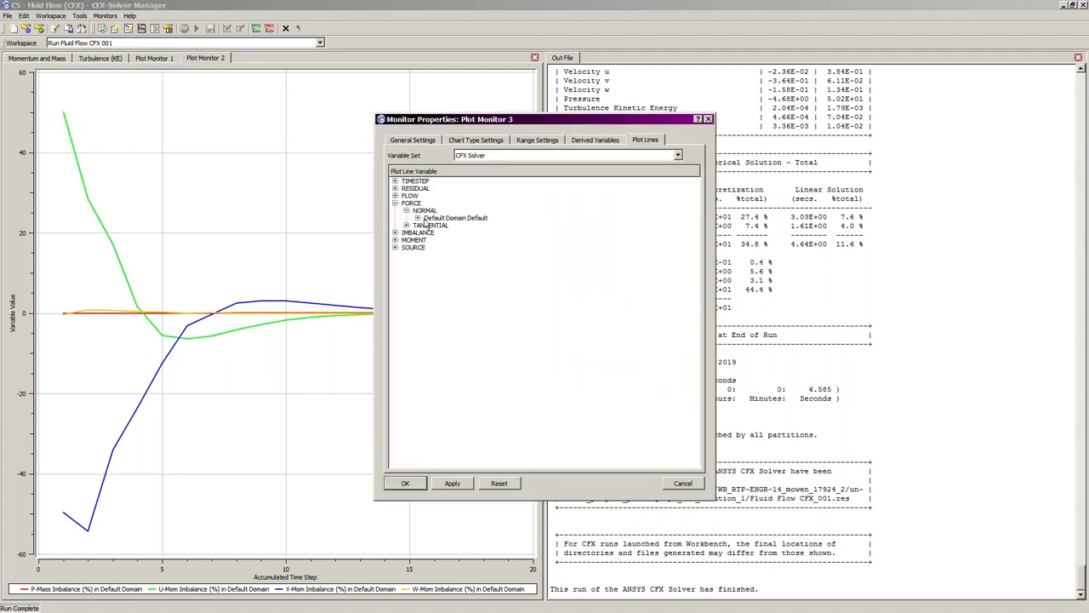
pyautogui.click(418, 218)
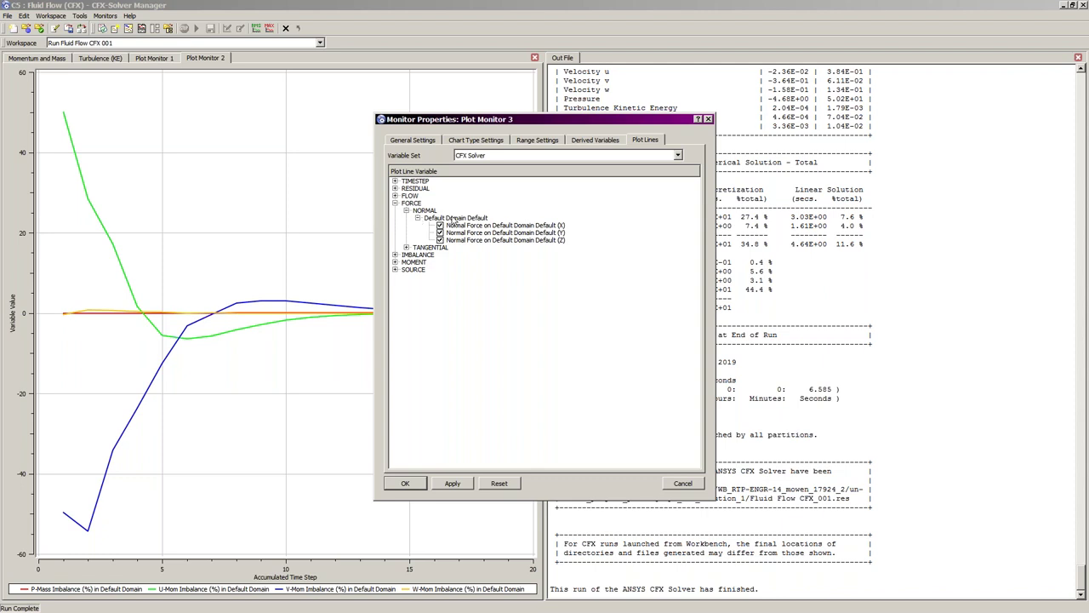
pyautogui.click(409, 484)
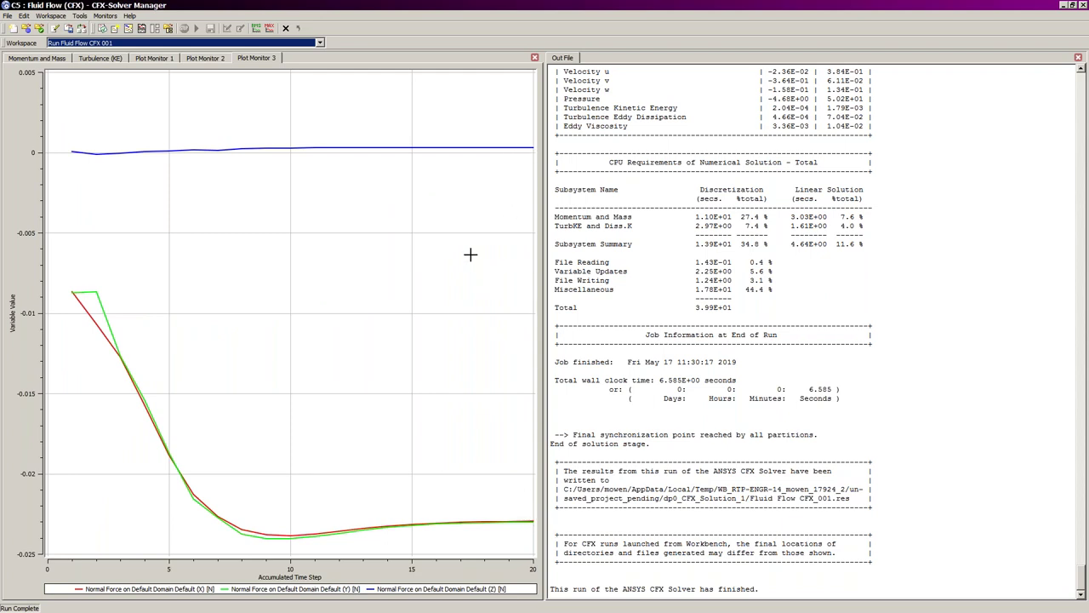
pyautogui.click(370, 287)
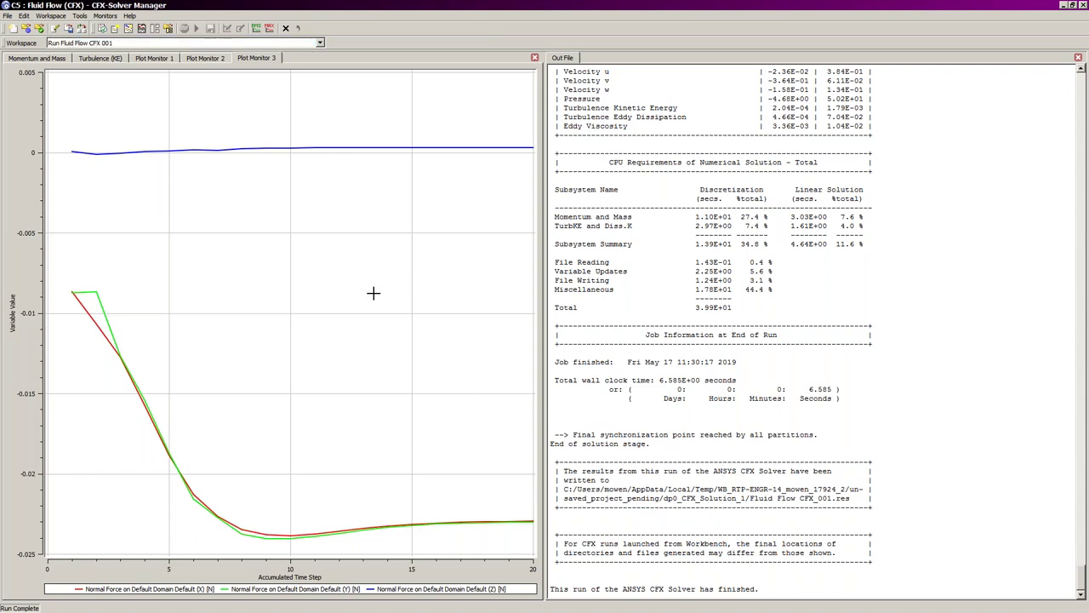
pyautogui.click(1083, 6)
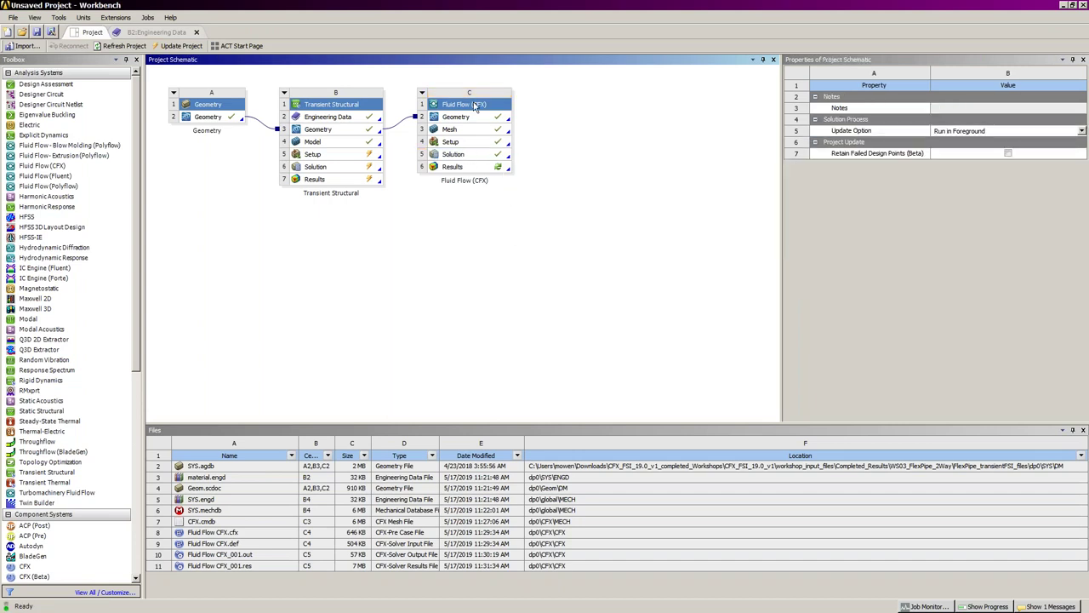
# Duplicate the Fluid Flow (CFX) system, keeping its upstream connections, and place the copy beside the original in the schematic
pyautogui.rightClick(479, 103)
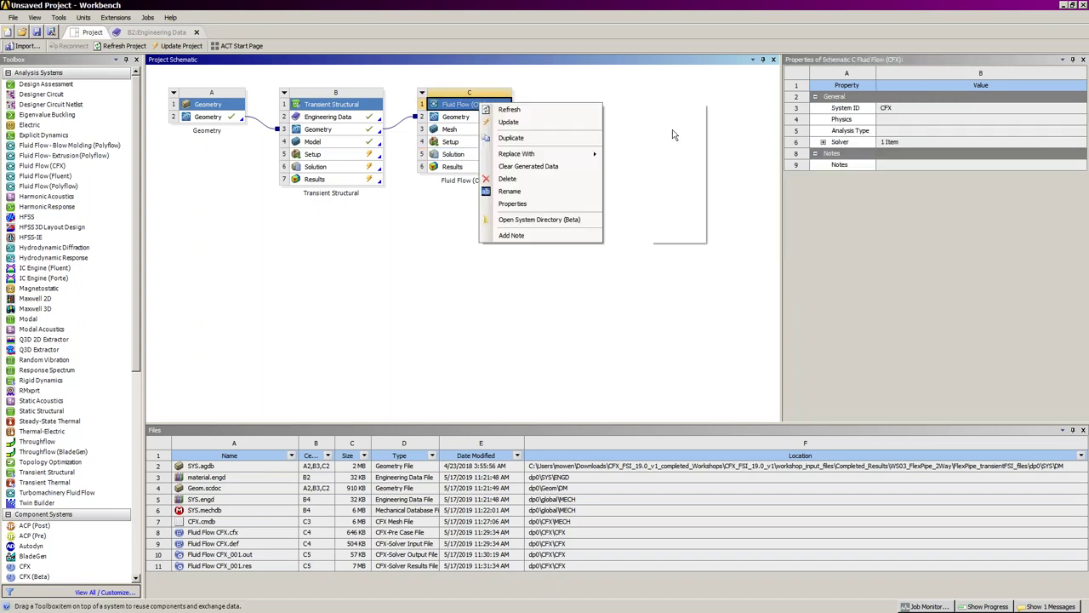
pyautogui.click(511, 138)
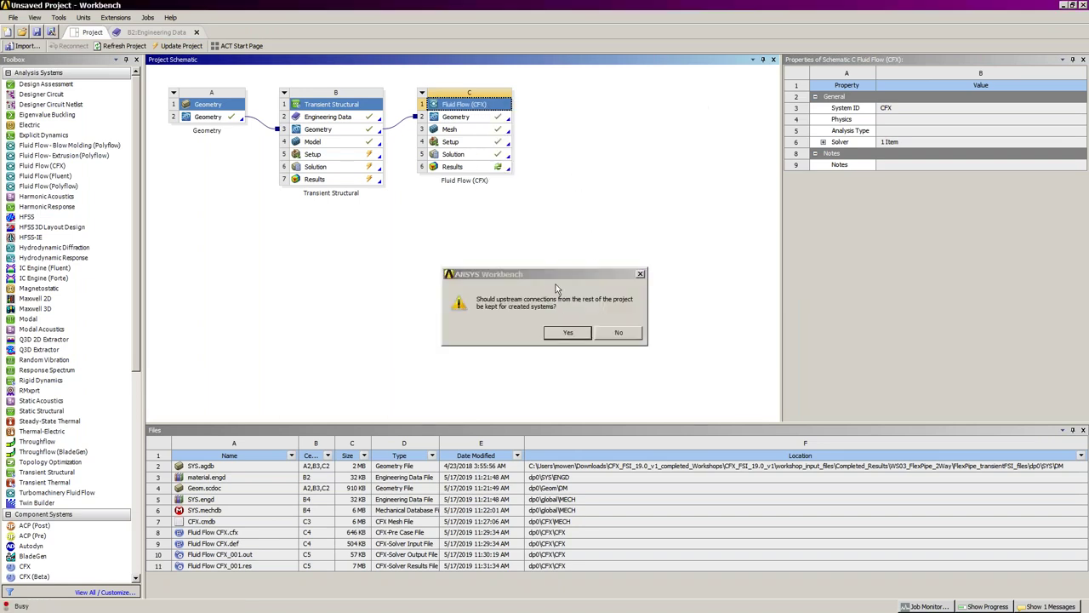
pyautogui.press('Return')
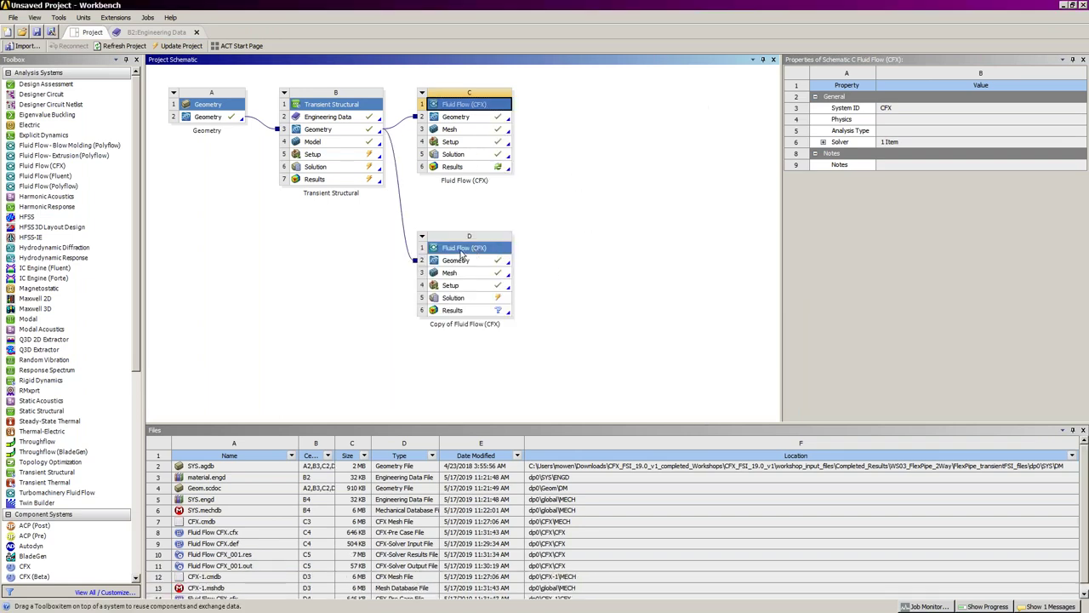
pyautogui.moveTo(464, 248); pyautogui.dragTo(596, 133)
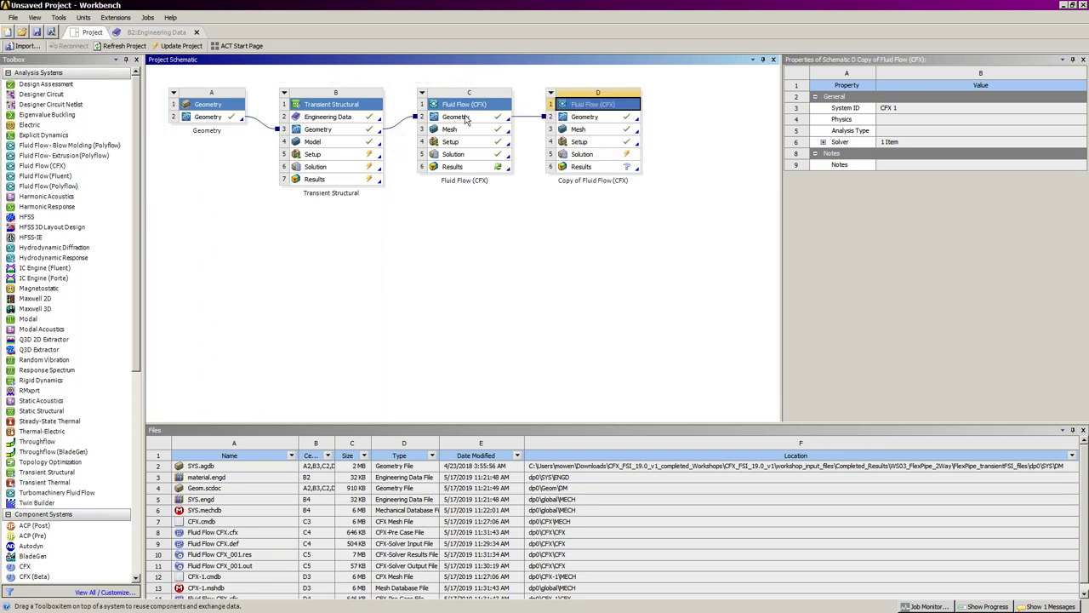
# Rename the original Fluid Flow (CFX) system as Steady State
pyautogui.rightClick(465, 107)
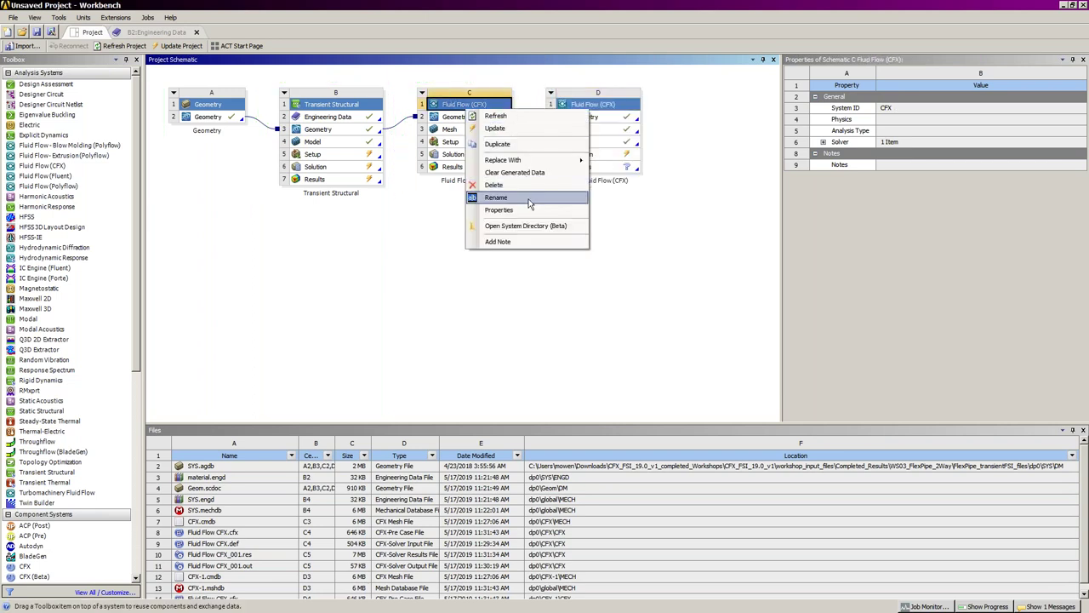
pyautogui.click(495, 198)
pyautogui.write('Ste')
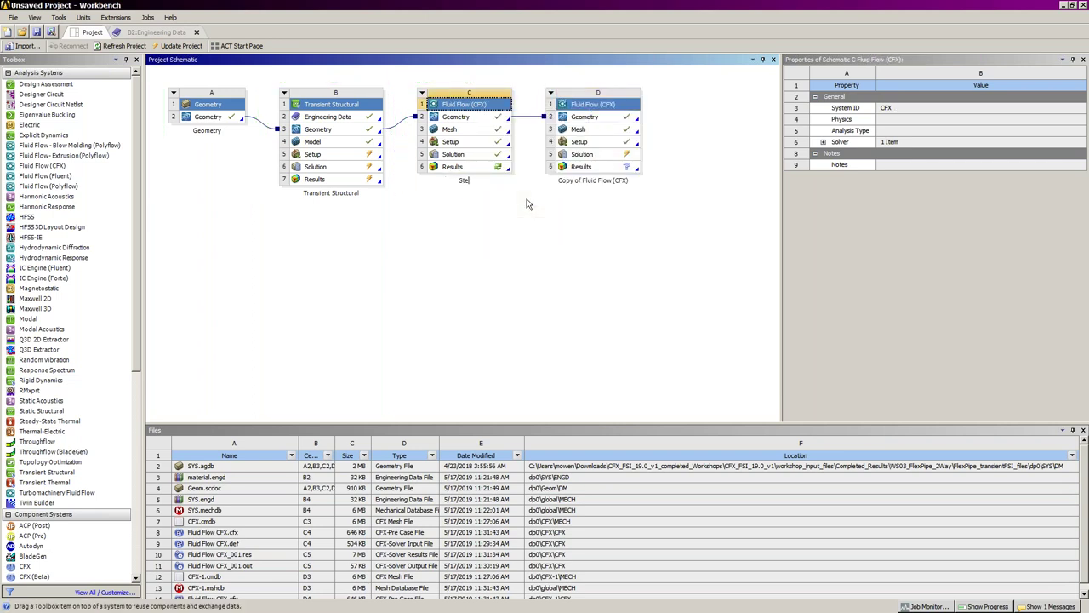
pyautogui.write('ady State')
pyautogui.press('Return')
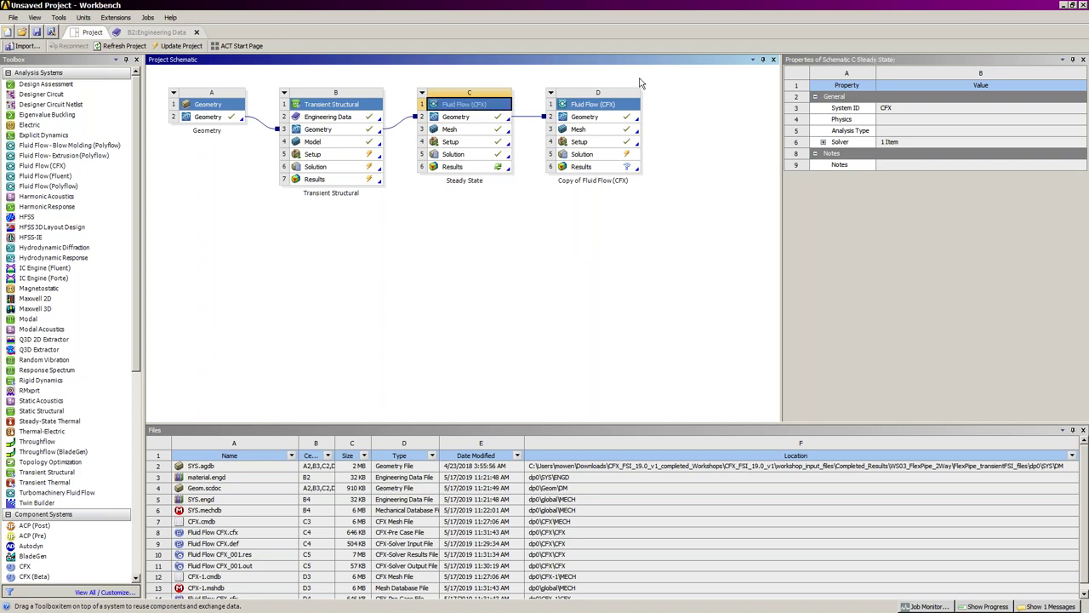
# Rename the duplicated Fluid Flow (CFX) system as Transient
pyautogui.click(606, 108)
pyautogui.rightClick(606, 108)
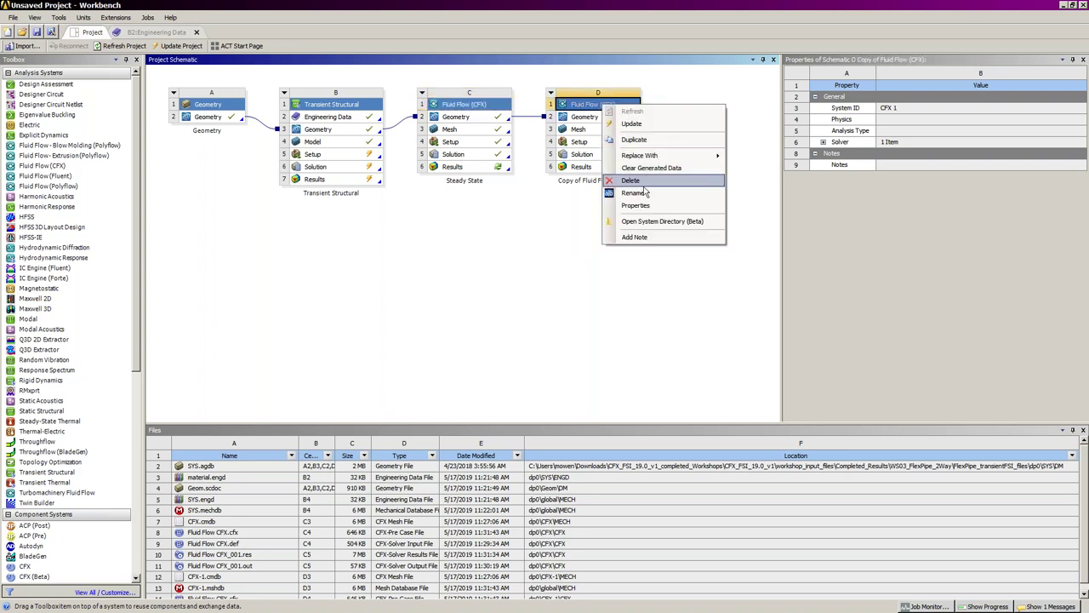
pyautogui.click(643, 196)
pyautogui.write('Transient')
pyautogui.press('Return')
pyautogui.click(625, 229)
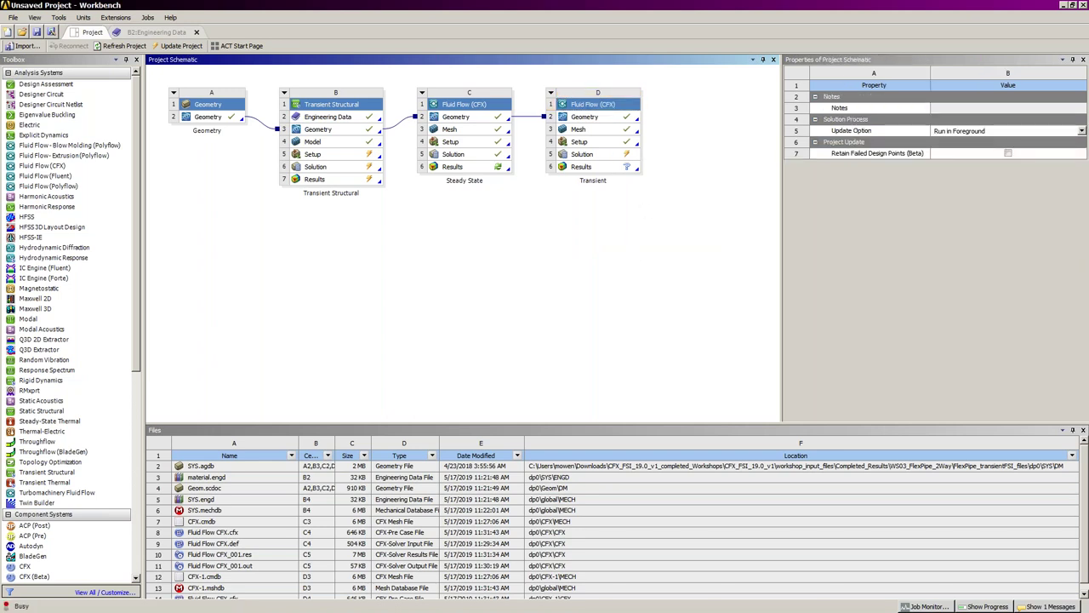
# Open the setup of the Transient system in CFX-Pre and change the flow analysis type to Transient
pyautogui.doubleClick(579, 142)
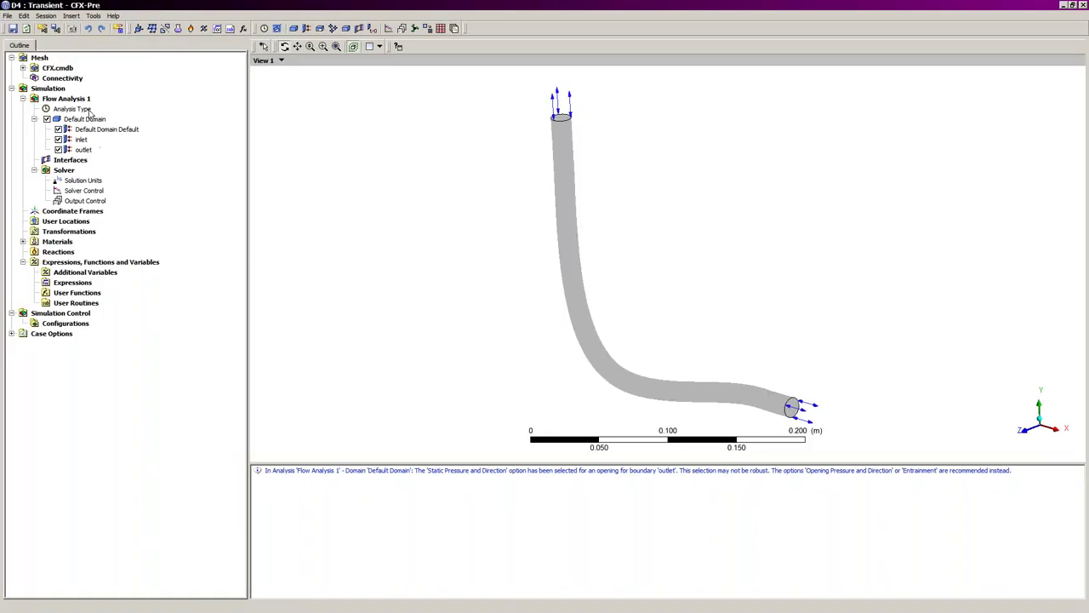
pyautogui.click(79, 110)
pyautogui.doubleClick(79, 109)
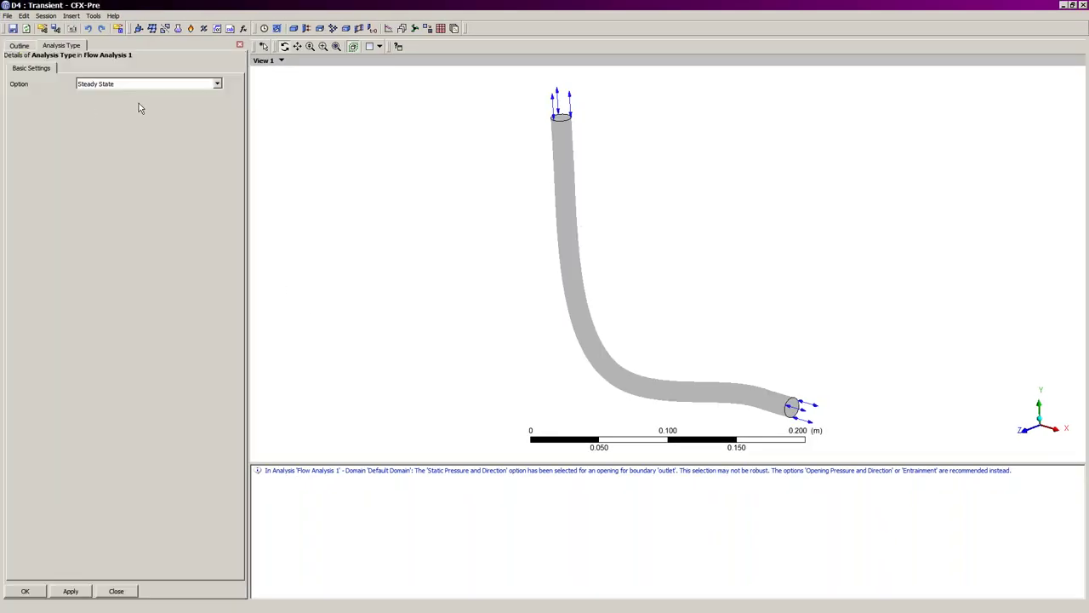
pyautogui.click(218, 85)
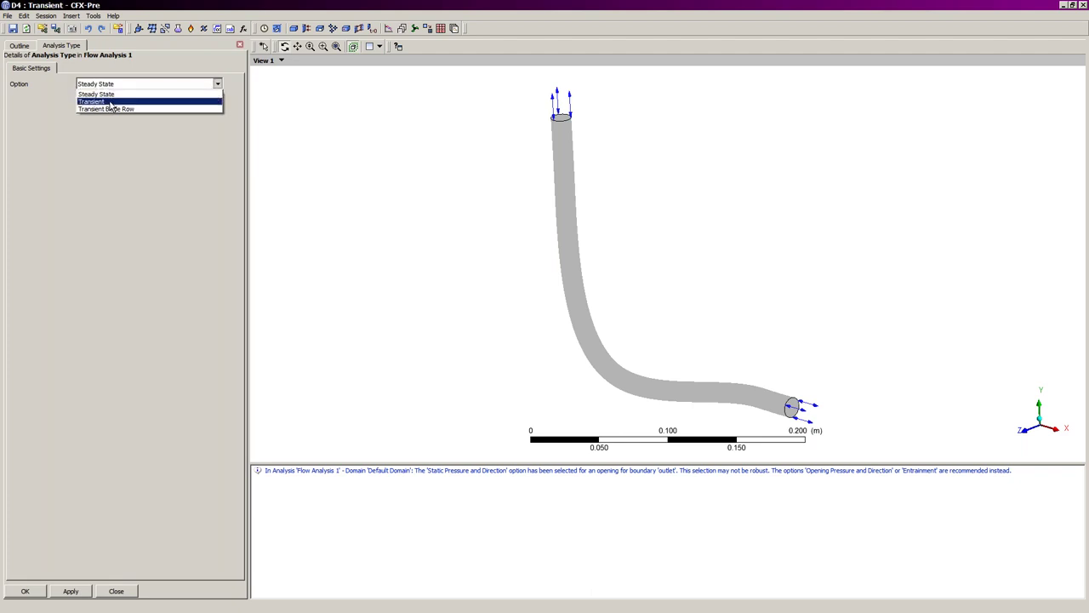
pyautogui.click(109, 102)
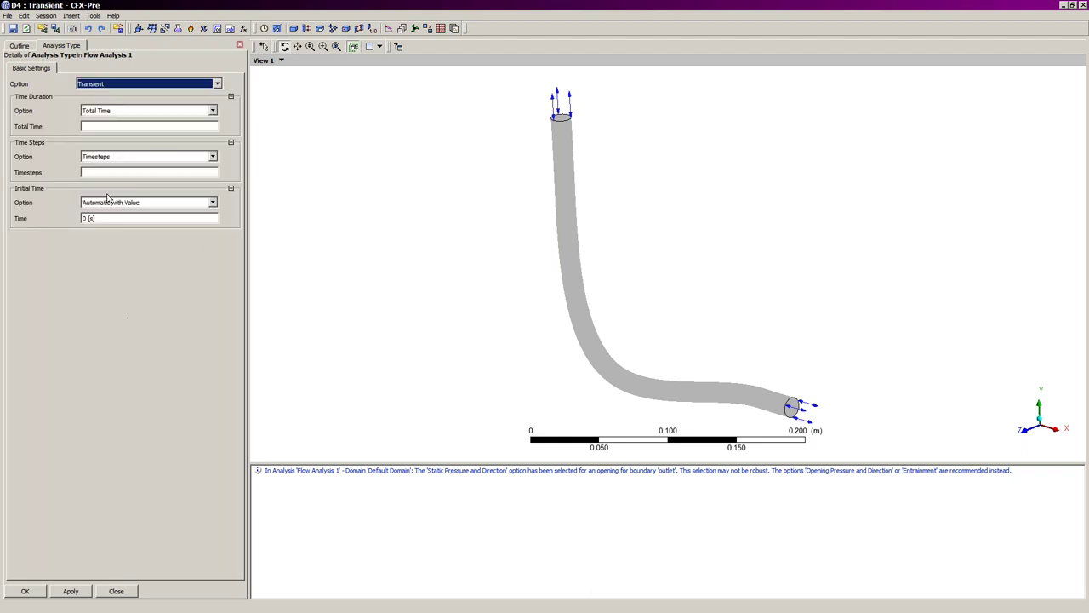
# Set the transient analysis to a total time of 1.0 s with timesteps of 1.0 s and accept the settings
pyautogui.click(103, 128)
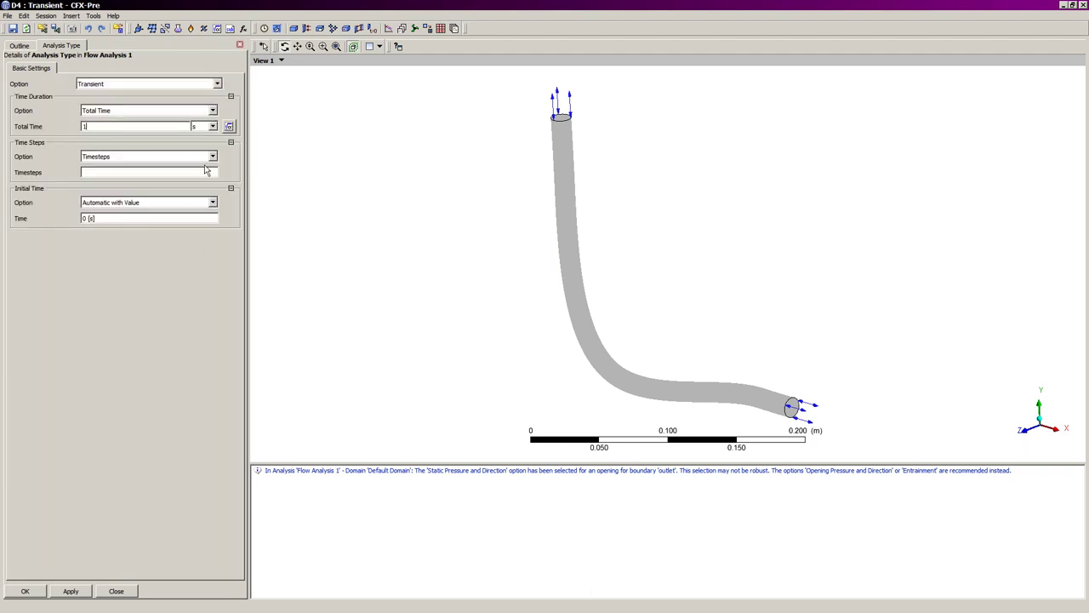
pyautogui.write('1.0')
pyautogui.click(101, 174)
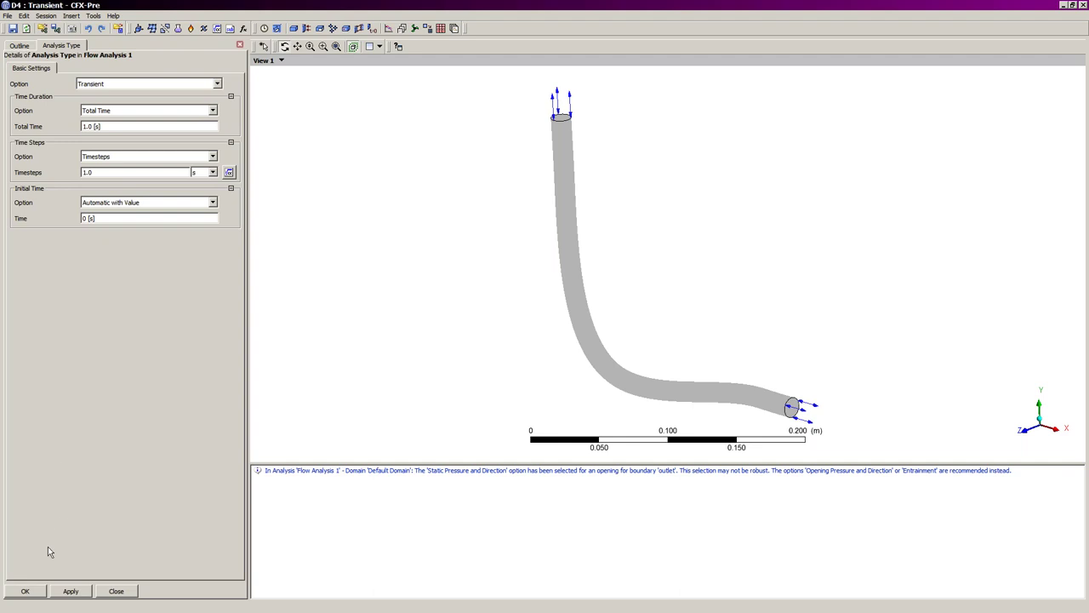
pyautogui.click(27, 592)
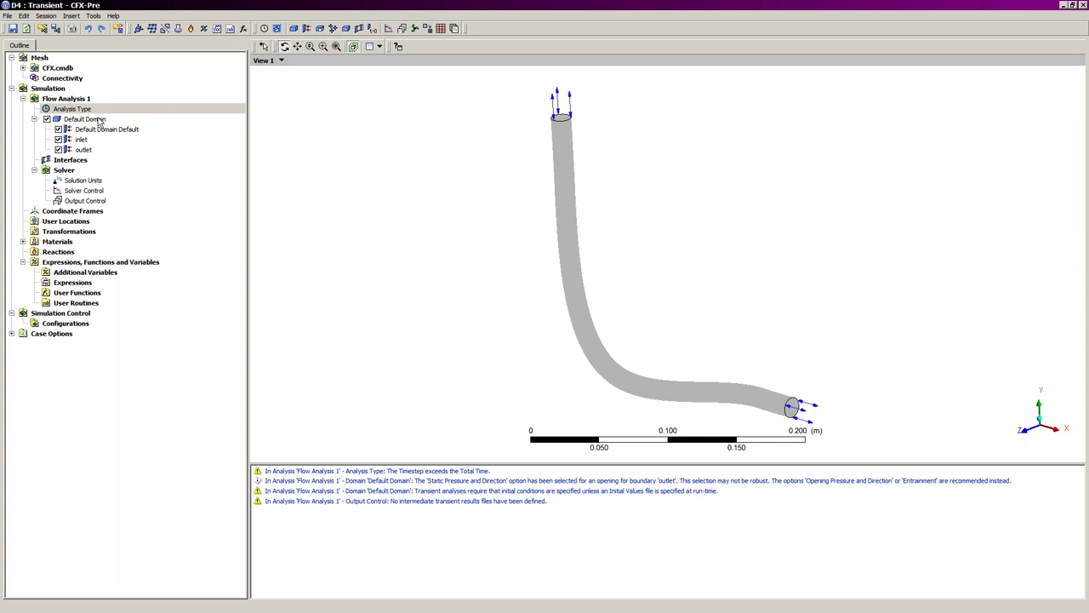
pyautogui.moveTo(625, 297)
pyautogui.mouseDown()
pyautogui.moveTo(652, 273)
pyautogui.moveTo(639, 304)
pyautogui.mouseUp()
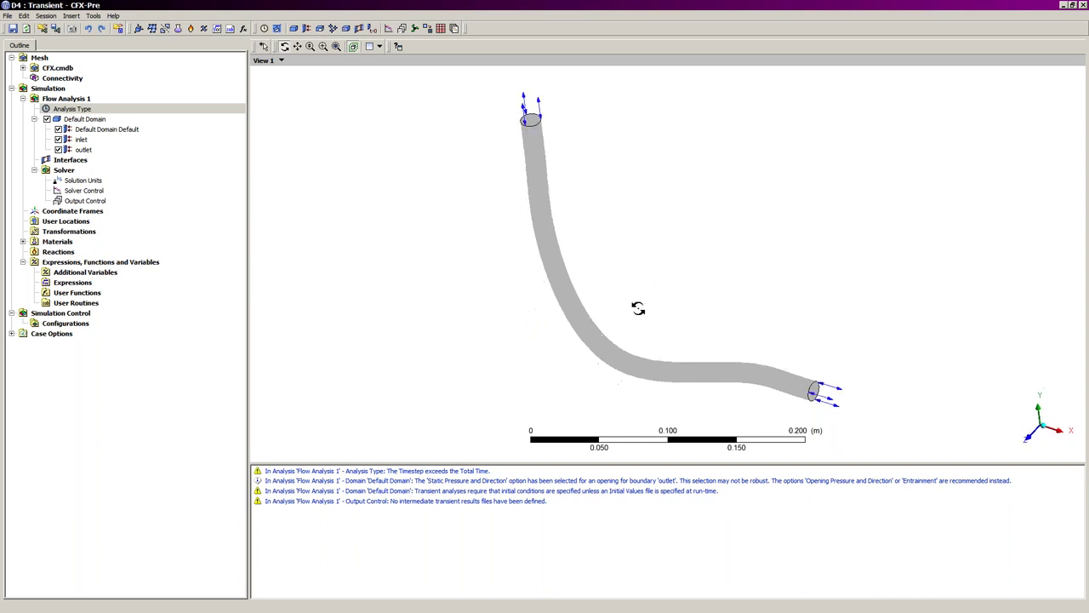
# Set the Default Domain's mesh deformation to Regions of Motion Specified, with the mesh stiffness option Value, and accept the domain settings
pyautogui.doubleClick(88, 120)
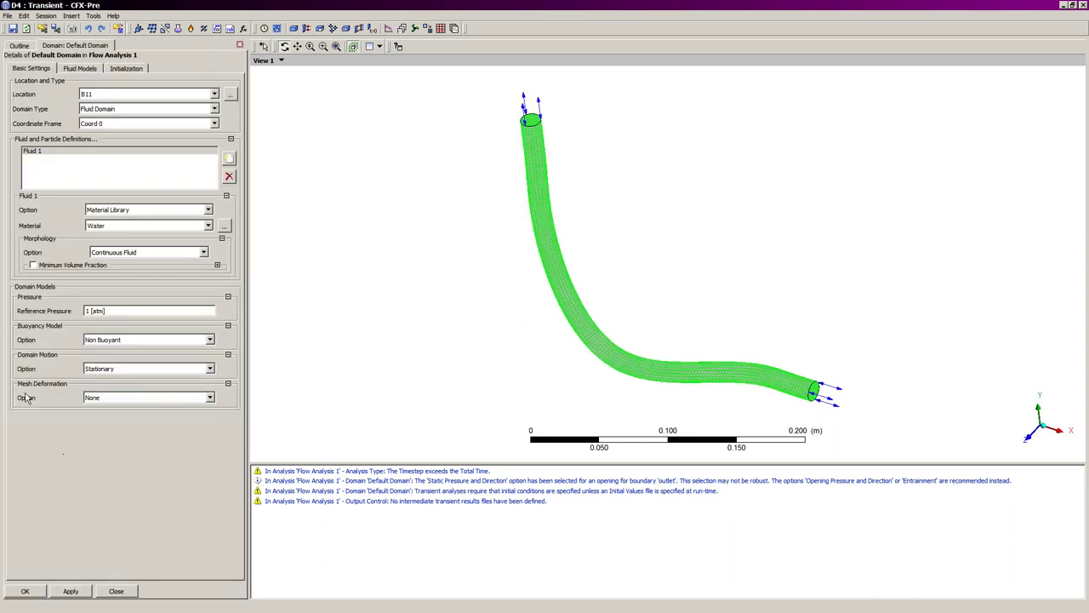
pyautogui.click(210, 398)
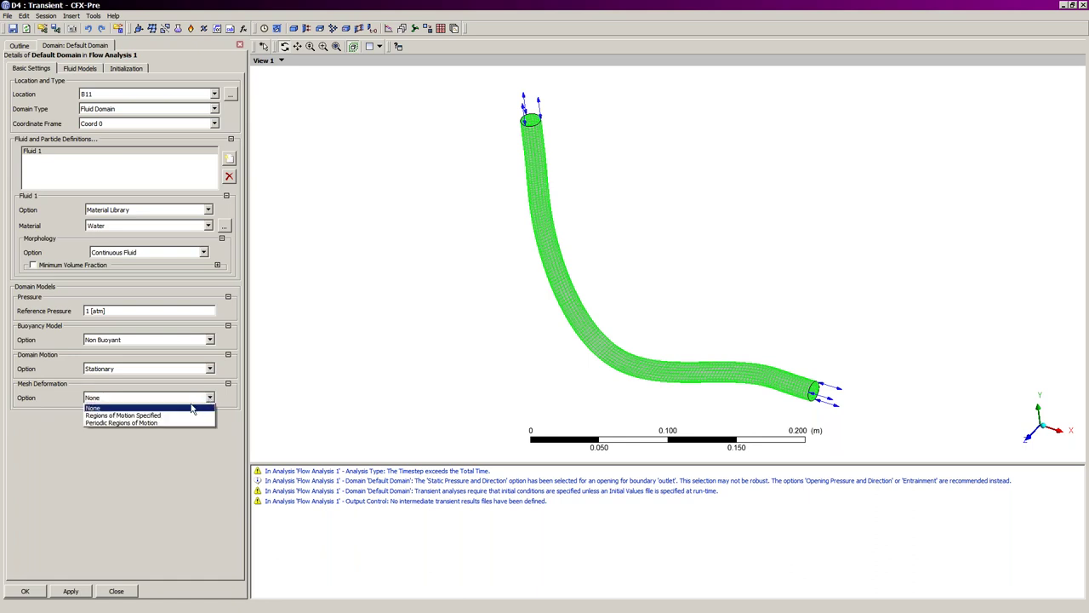
pyautogui.click(172, 415)
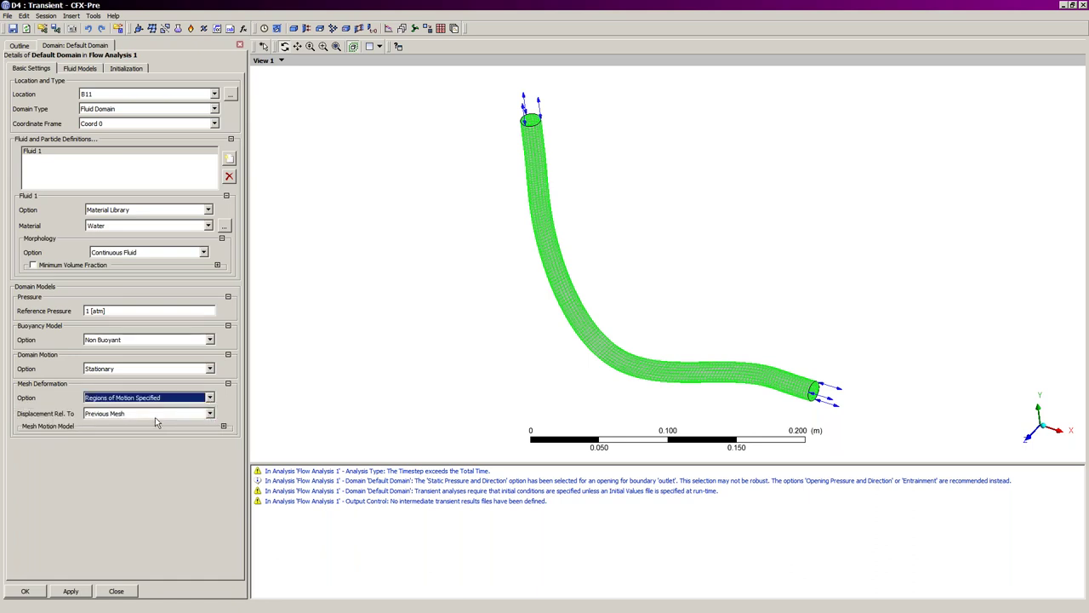
pyautogui.click(223, 428)
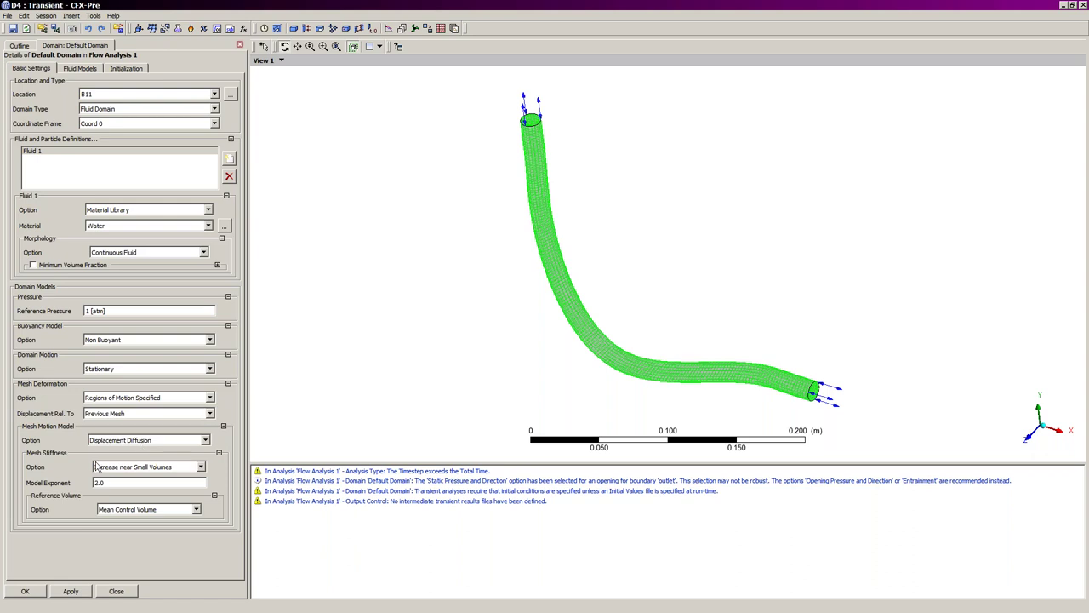
pyautogui.click(204, 443)
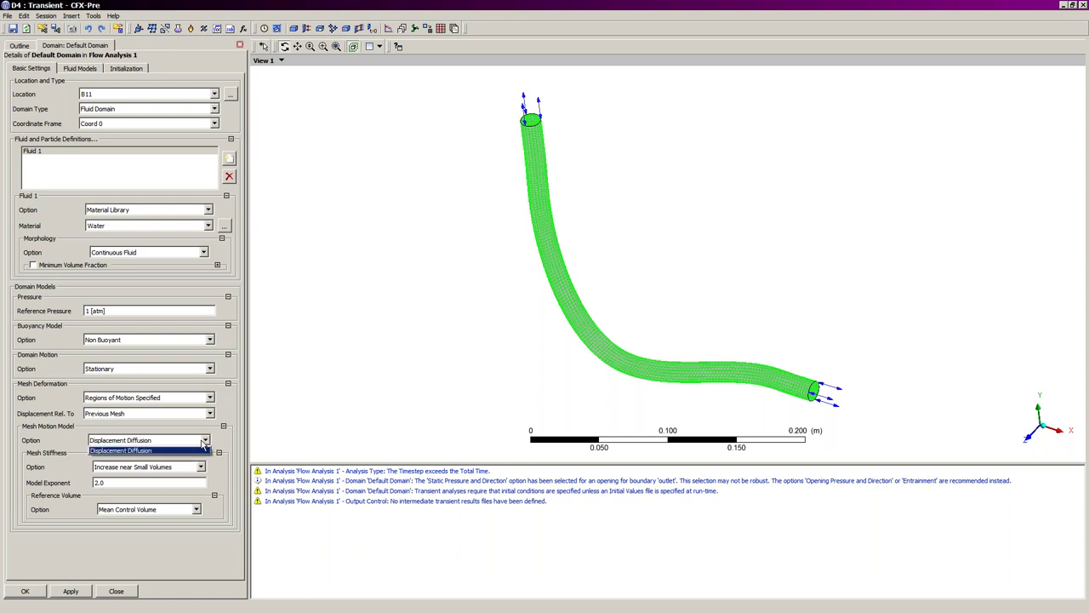
pyautogui.click(209, 444)
pyautogui.click(201, 467)
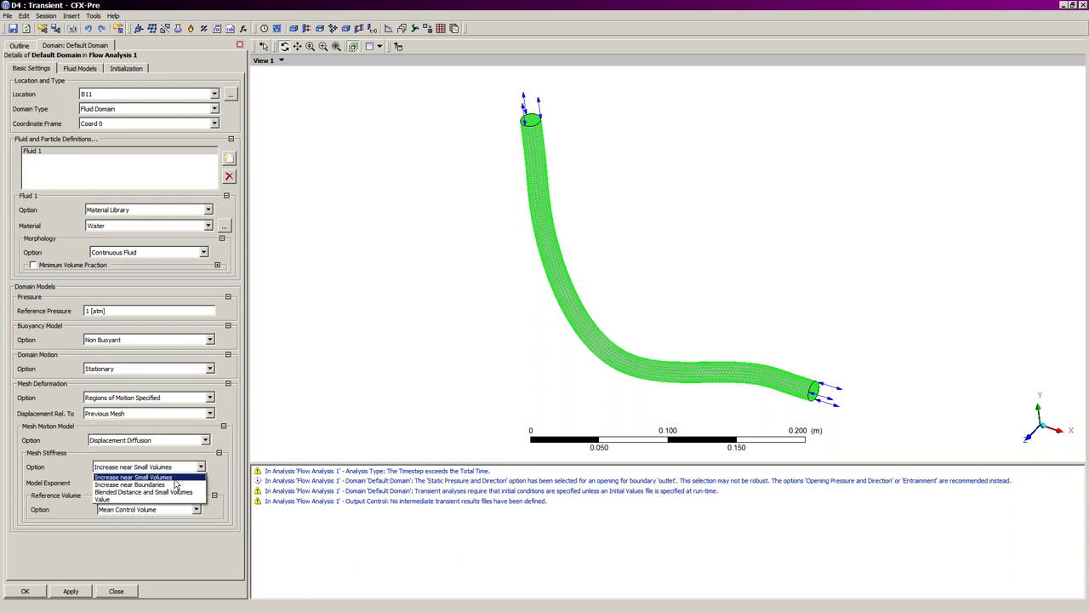
pyautogui.click(125, 499)
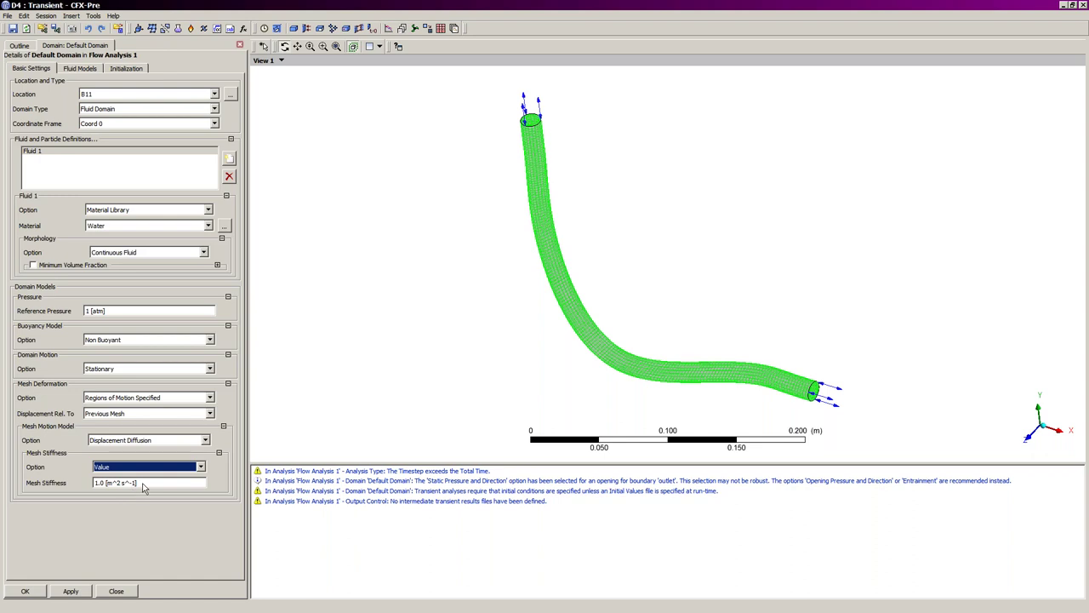
pyautogui.click(26, 592)
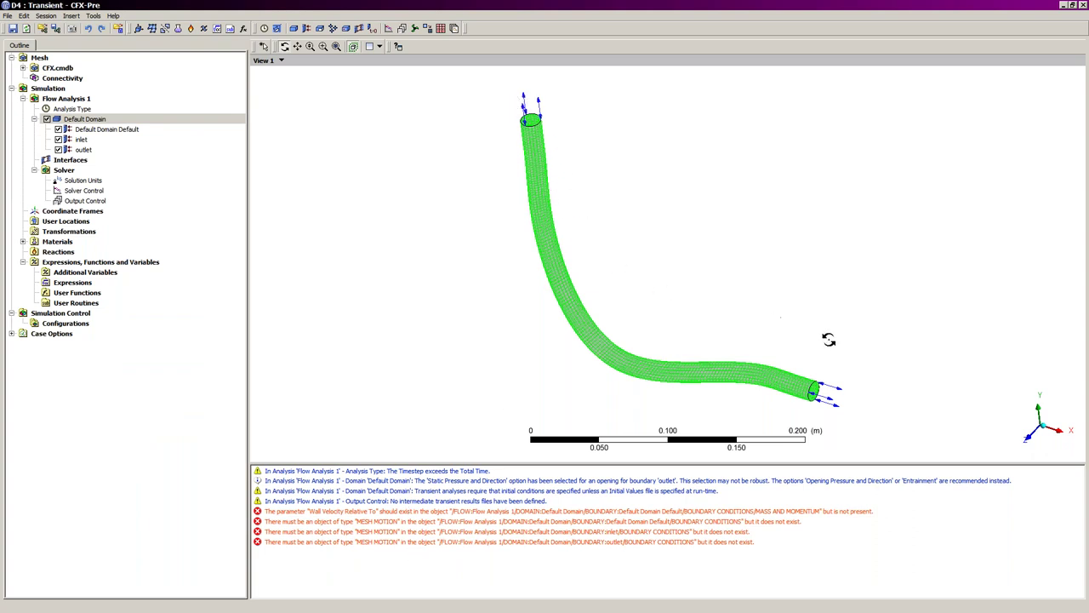
# Accept the Stationary mesh motion for the inlet and outlet boundaries
pyautogui.doubleClick(83, 141)
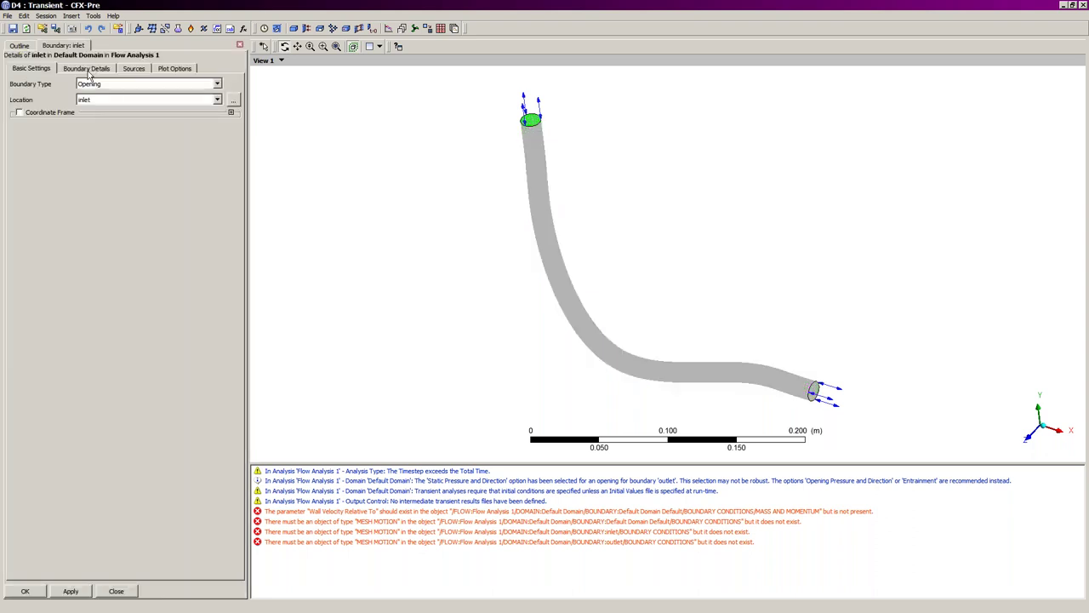
pyautogui.click(89, 70)
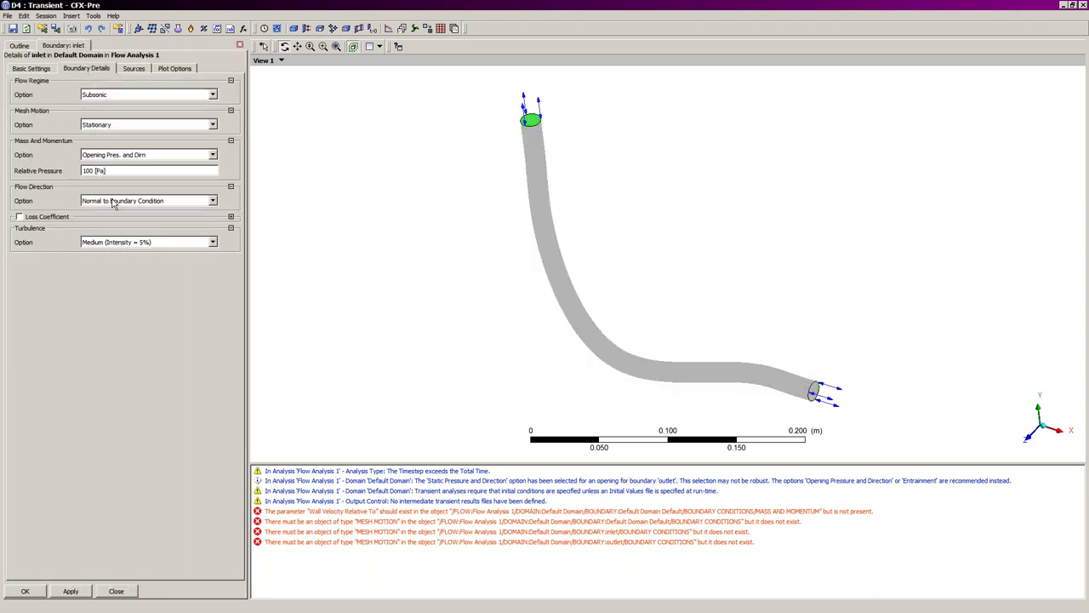
pyautogui.click(26, 590)
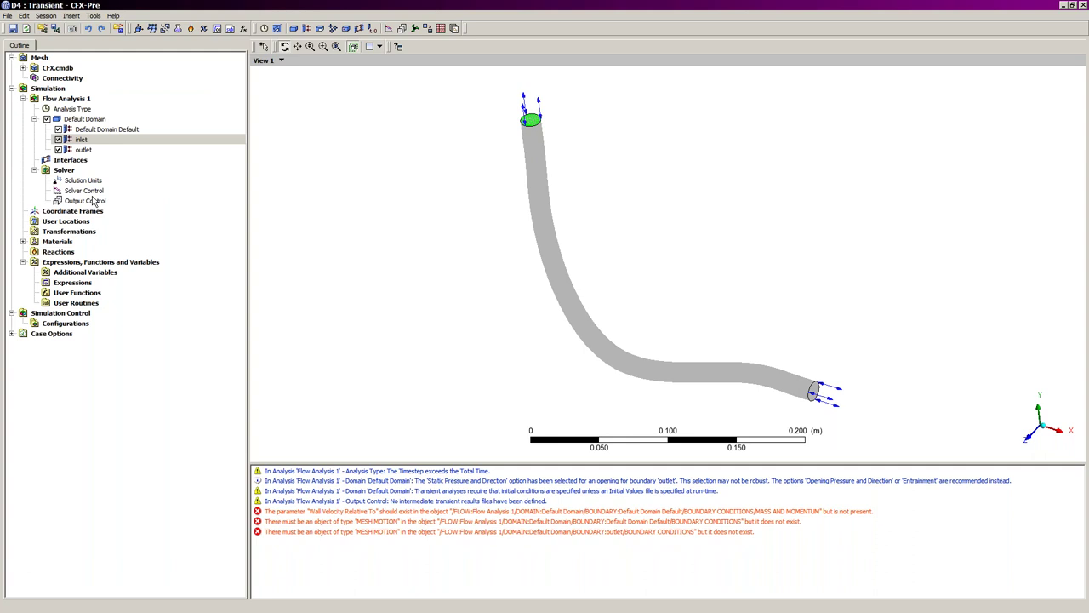
pyautogui.doubleClick(89, 153)
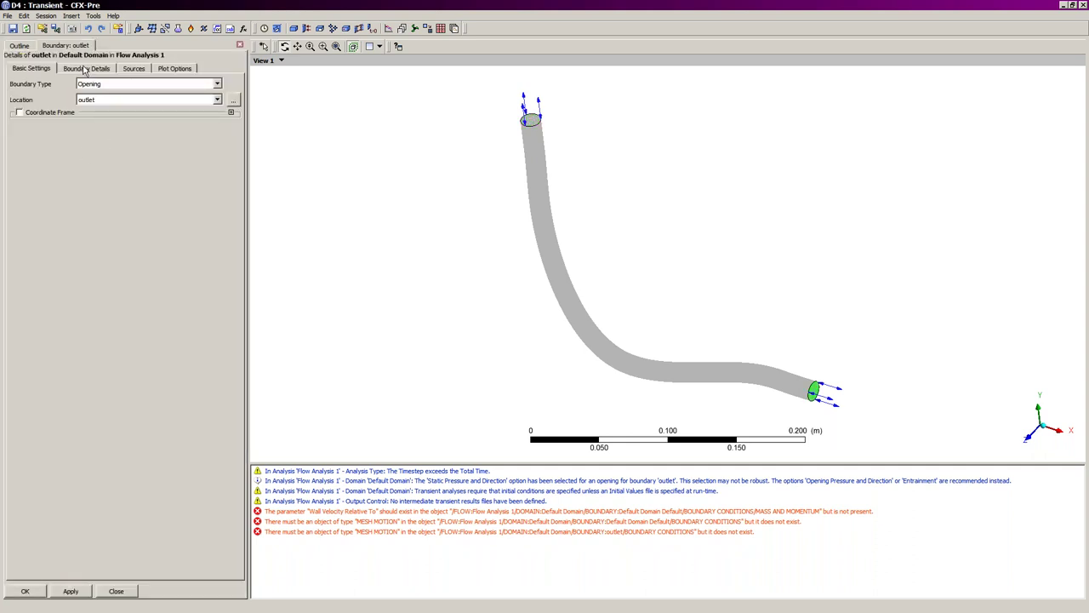
pyautogui.click(87, 69)
pyautogui.click(26, 590)
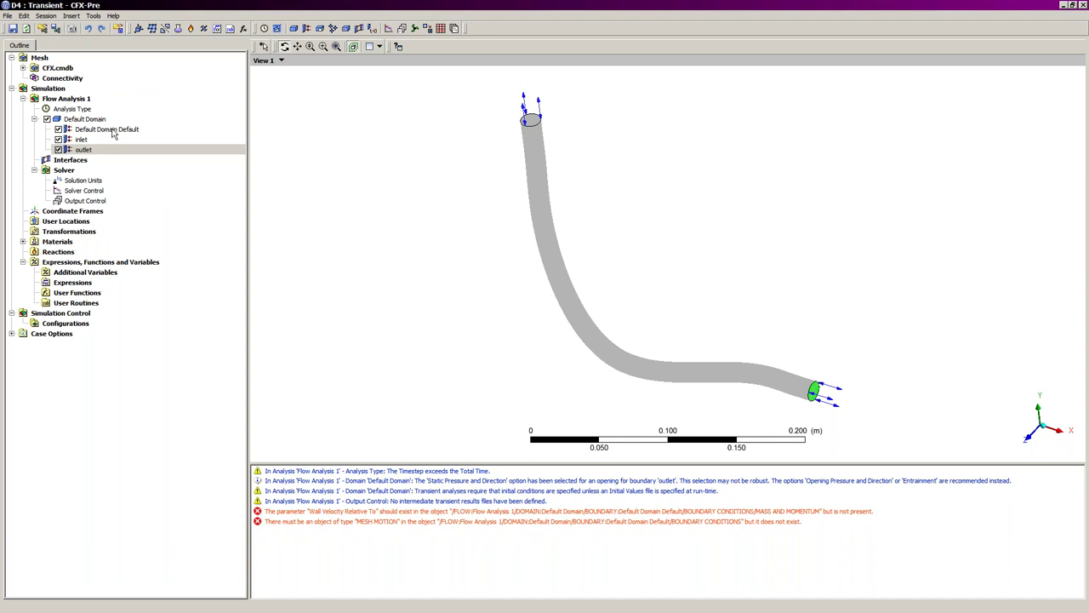
# Set the mesh motion of the Default Domain Default wall boundary to System Coupling and accept it
pyautogui.doubleClick(107, 129)
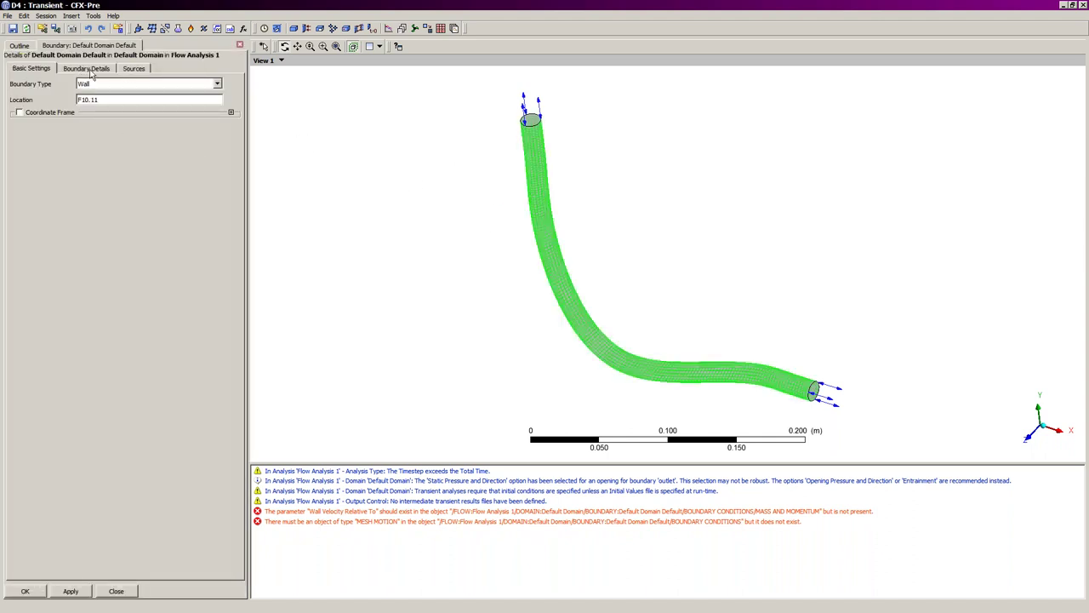
pyautogui.click(88, 68)
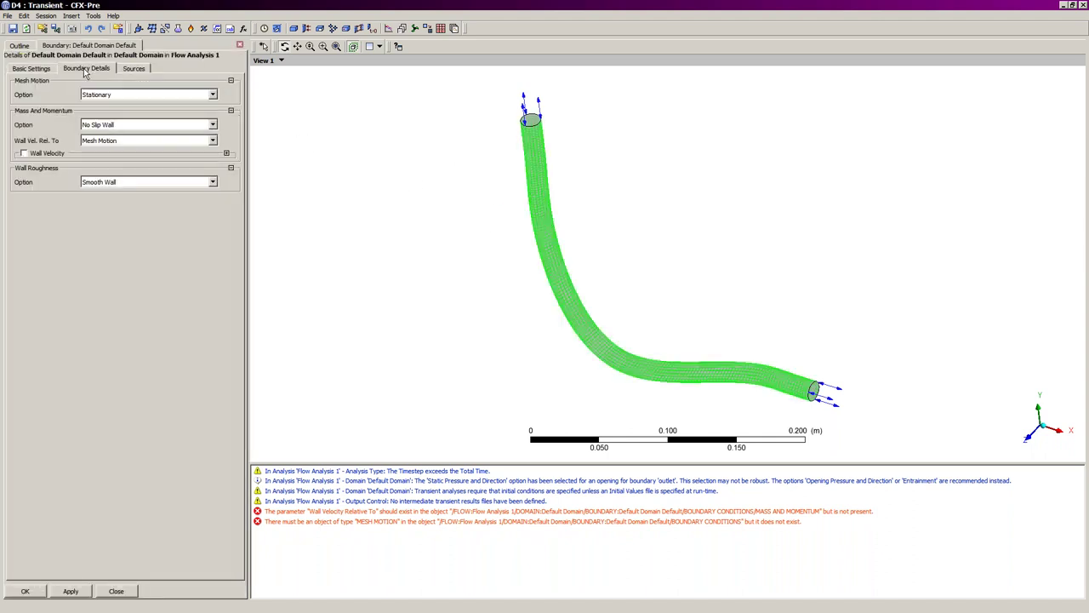
pyautogui.click(212, 94)
pyautogui.click(124, 157)
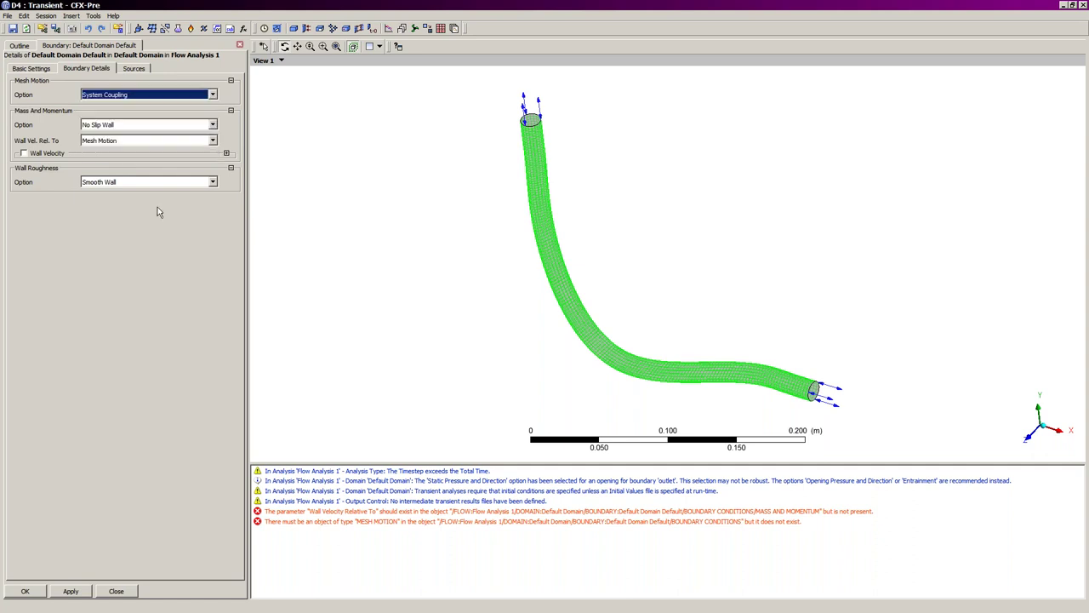
pyautogui.click(25, 593)
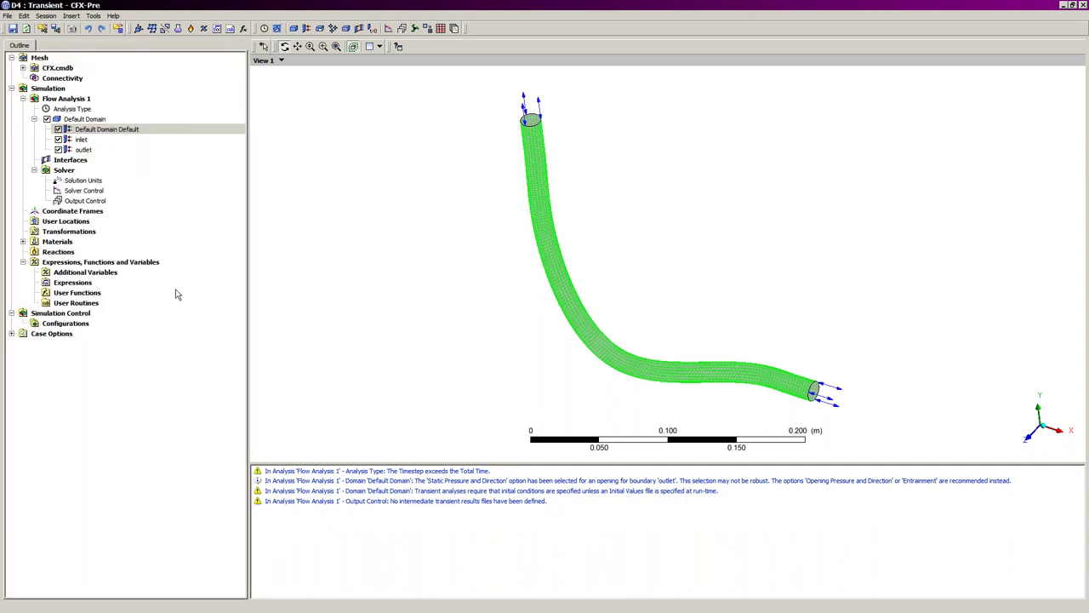
# Enable monitor objects in the output control and add a monitor point named Total Mesh Disp
pyautogui.moveTo(579, 380)
pyautogui.mouseDown()
pyautogui.moveTo(608, 338)
pyautogui.moveTo(566, 430)
pyautogui.moveTo(590, 367)
pyautogui.mouseUp()
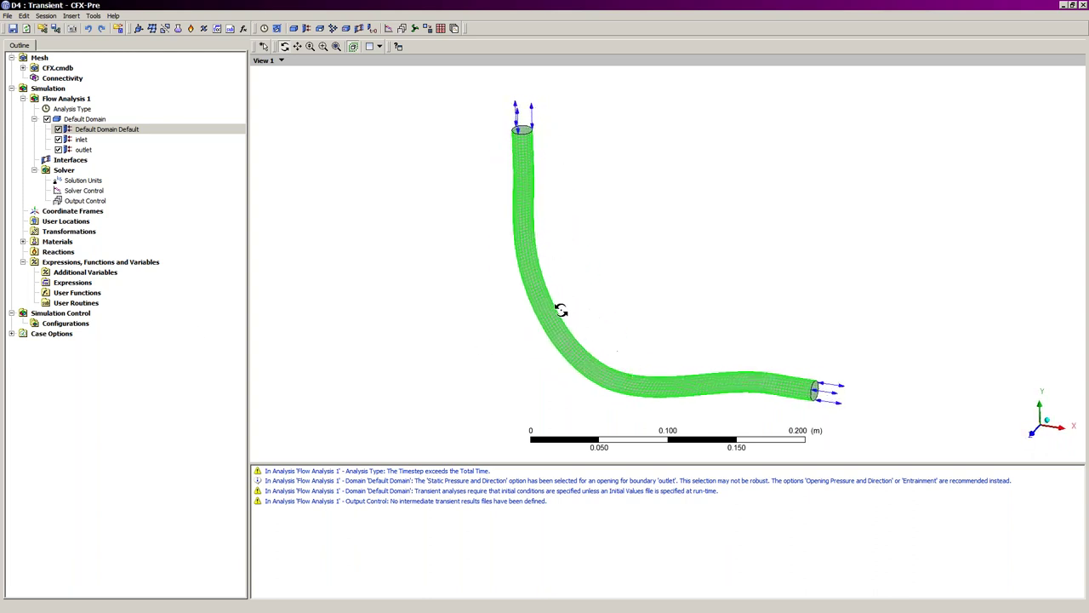
pyautogui.doubleClick(85, 201)
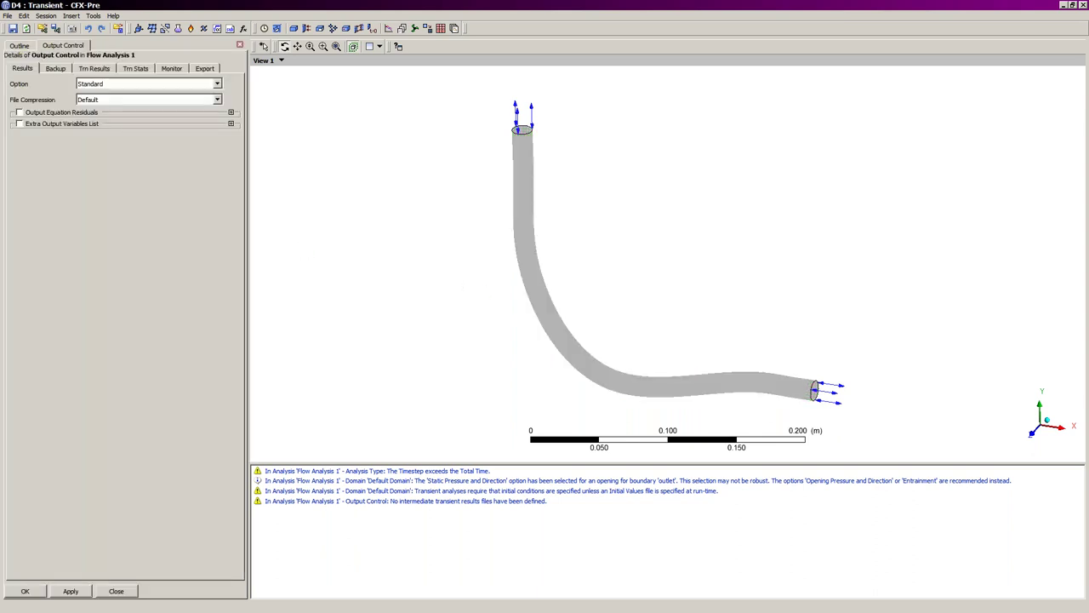
pyautogui.click(171, 70)
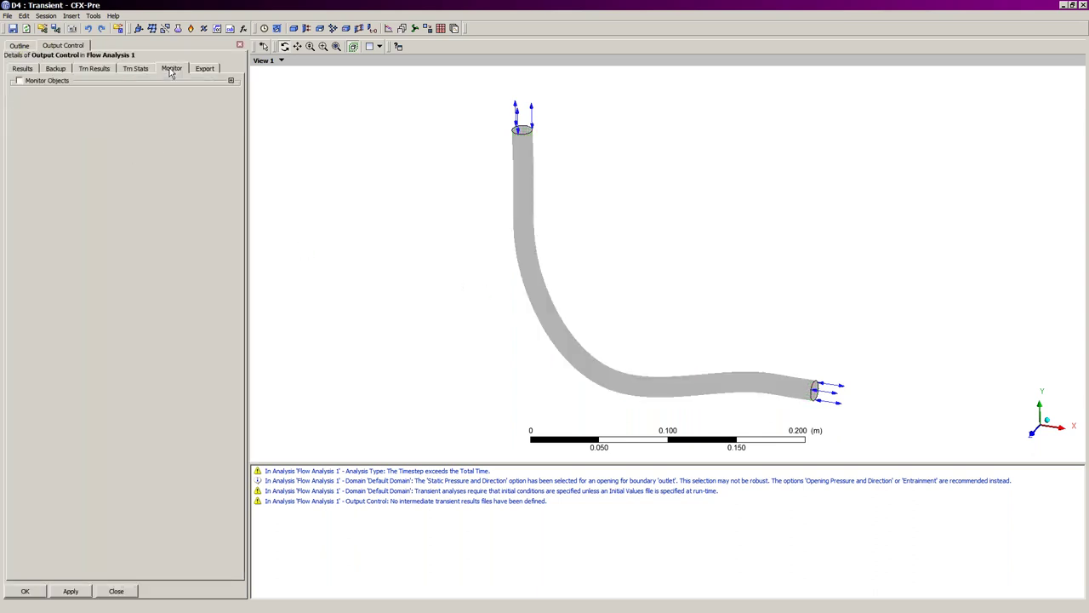
pyautogui.click(19, 80)
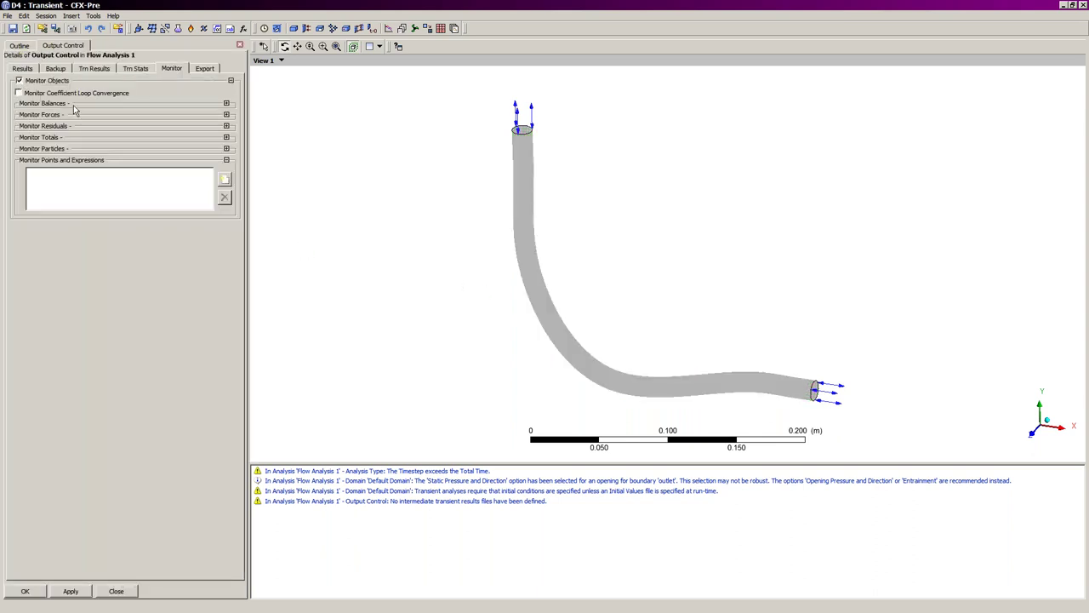
pyautogui.click(225, 183)
pyautogui.write('Total Mesh Disp')
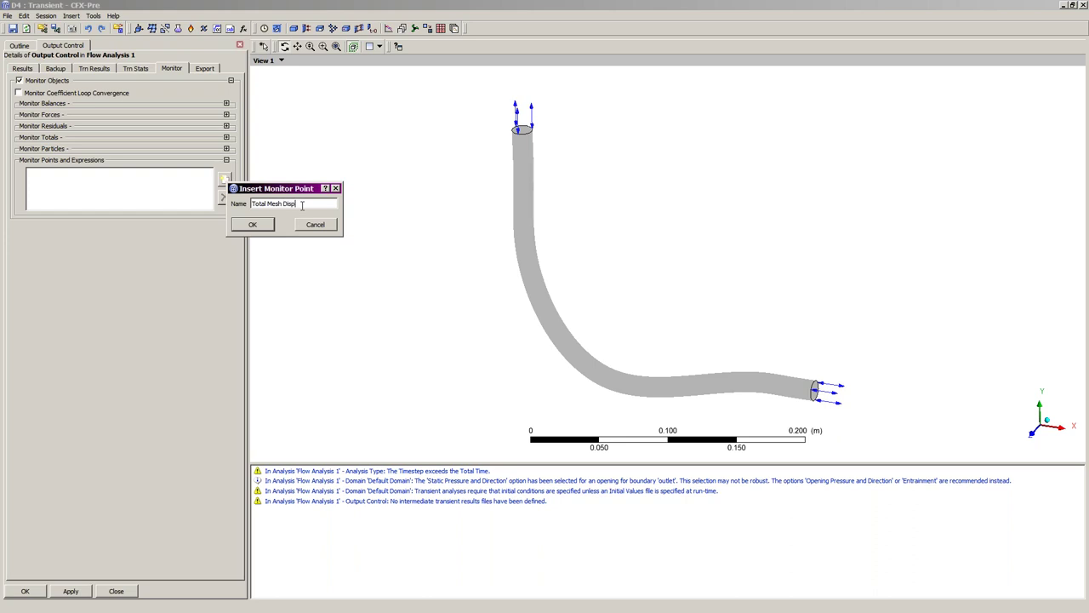
pyautogui.click(256, 225)
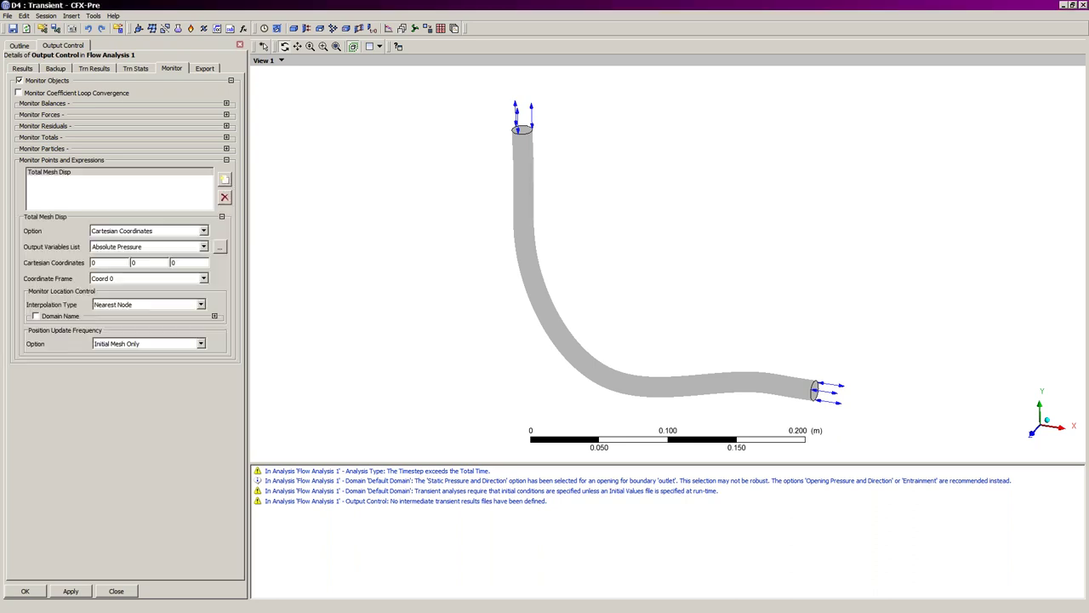
# Make the monitor point output Total Mesh Displacement and place it on the pipe's bend at 0.0428298, 0.0241832, 0.0258531, accepting the output control
pyautogui.click(220, 248)
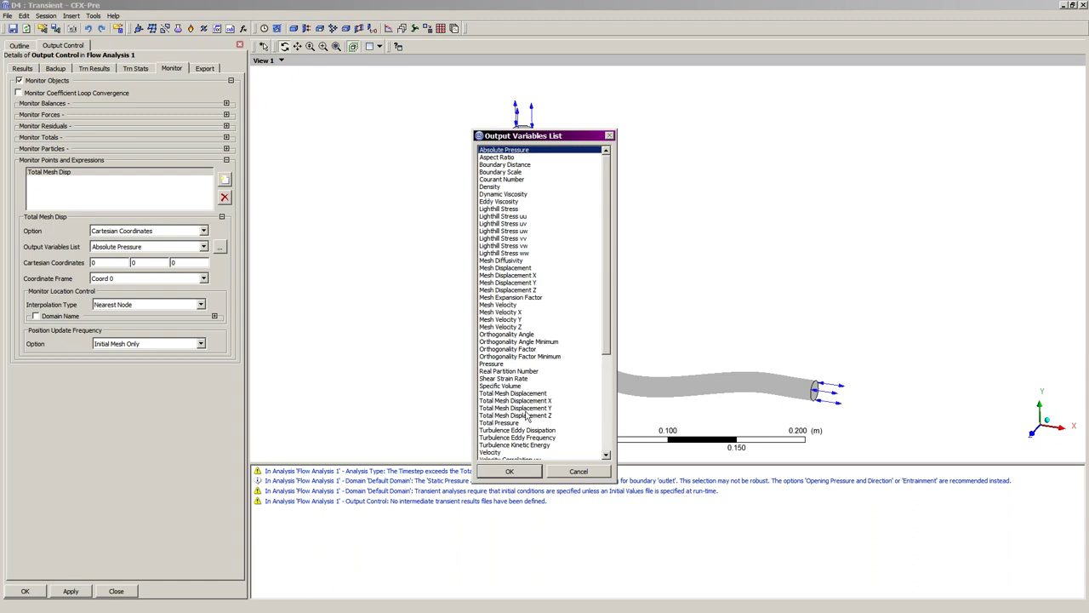
pyautogui.click(529, 393)
pyautogui.click(510, 470)
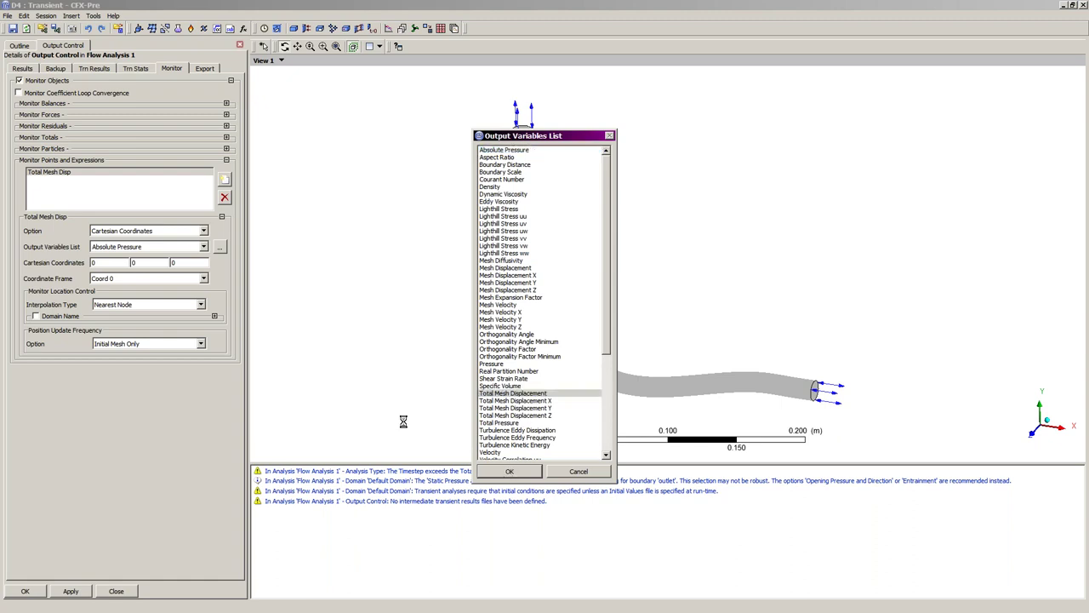
pyautogui.click(106, 265)
pyautogui.click(569, 340)
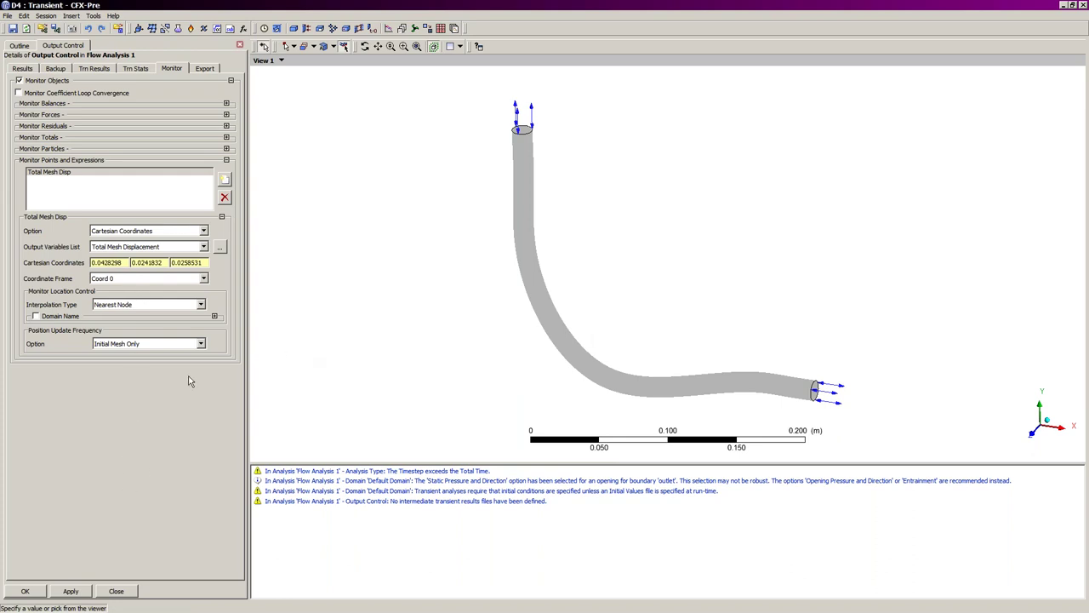
pyautogui.click(25, 591)
# Check the monitor point's location on the pipe and review the inlet's boundary details without changing them
pyautogui.moveTo(581, 358)
pyautogui.mouseDown()
pyautogui.moveTo(570, 340)
pyautogui.moveTo(484, 358)
pyautogui.moveTo(556, 406)
pyautogui.moveTo(579, 346)
pyautogui.mouseUp()
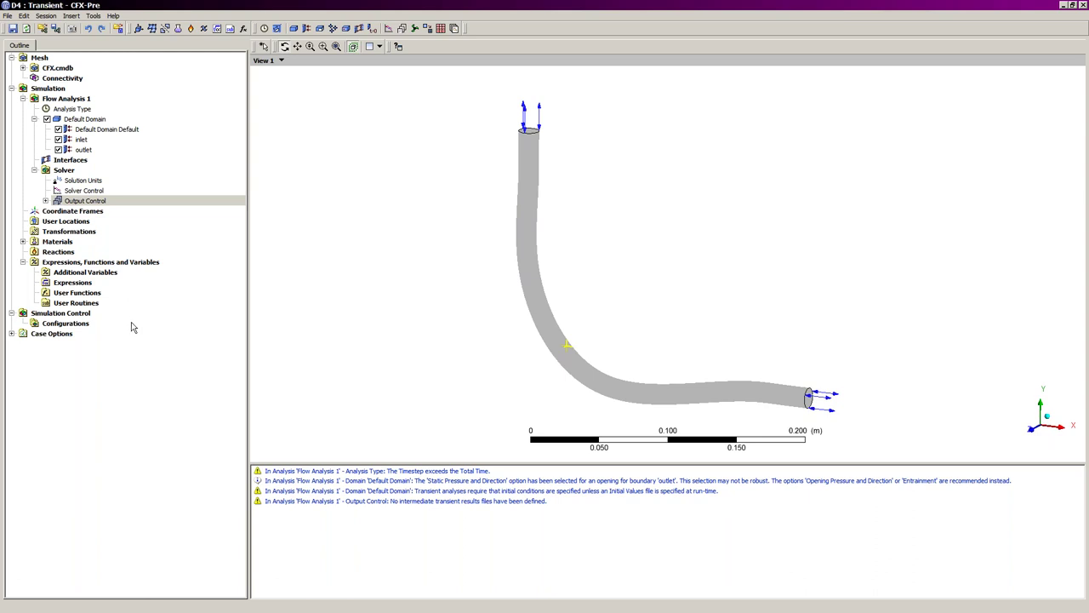
pyautogui.moveTo(485, 348); pyautogui.dragTo(460, 335)
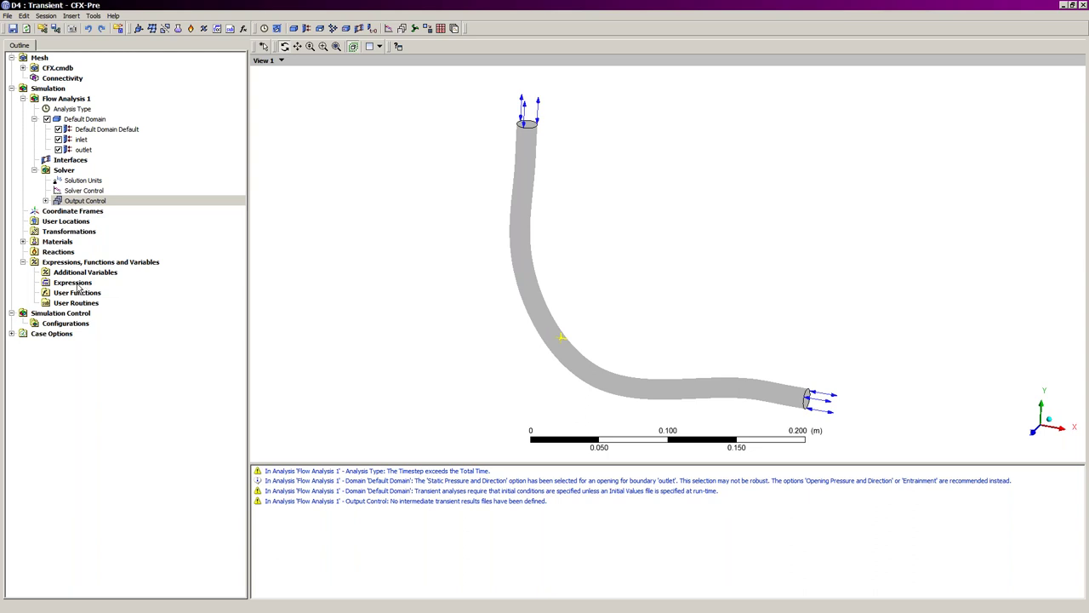
pyautogui.doubleClick(81, 140)
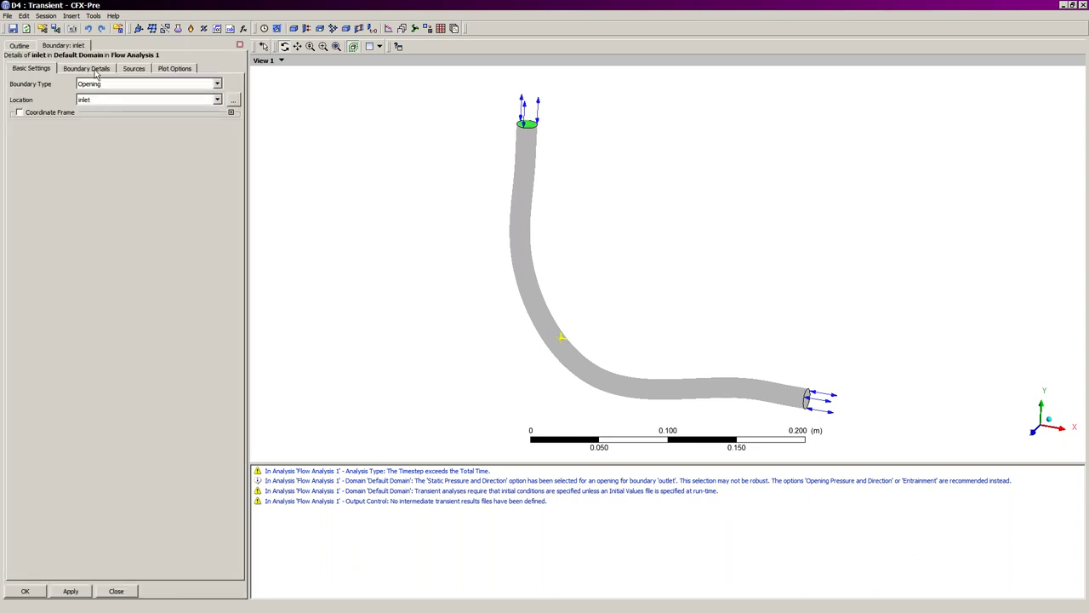
pyautogui.click(94, 69)
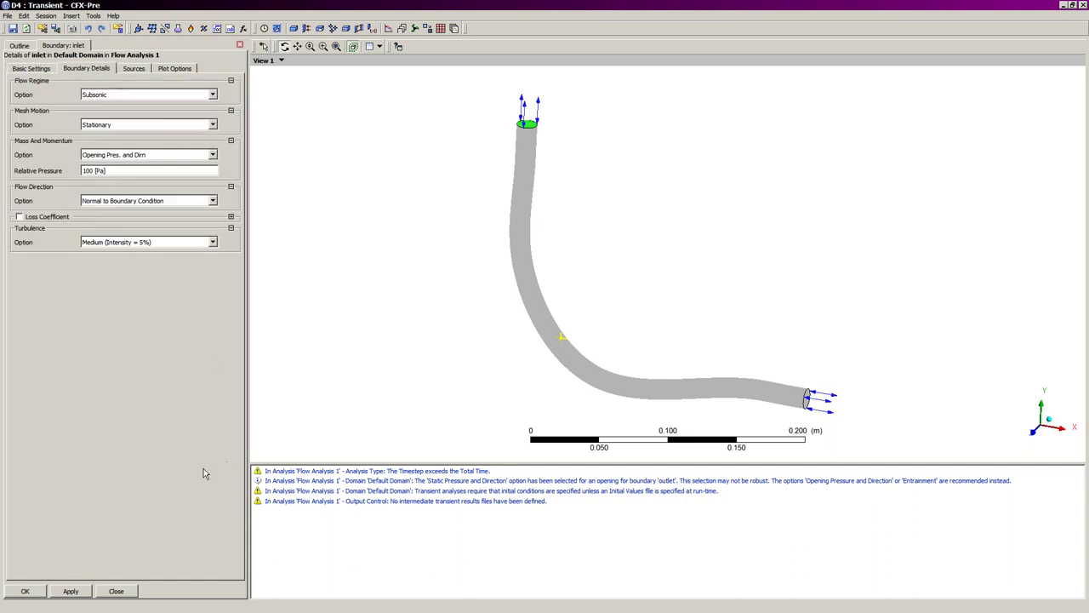
pyautogui.click(128, 593)
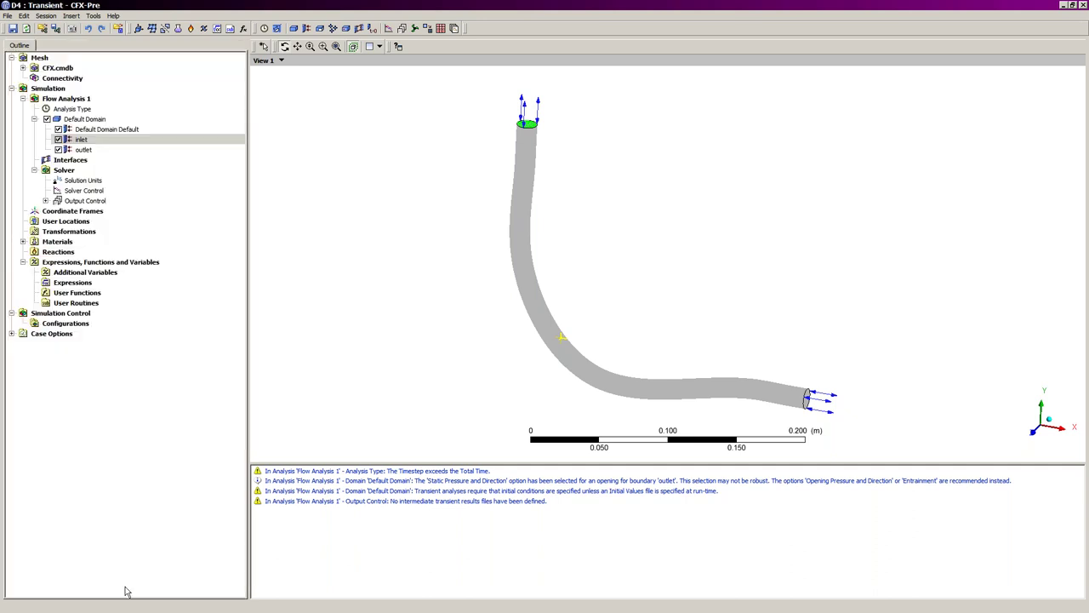
# Insert a new expression named Pulse
pyautogui.rightClick(80, 283)
pyautogui.moveTo(134, 288)
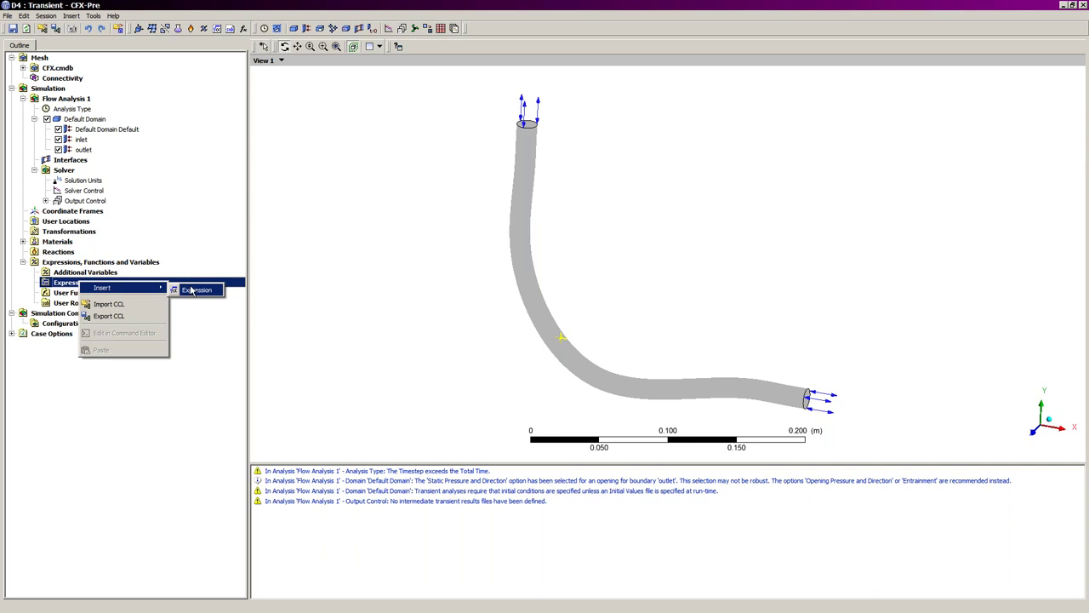
pyautogui.click(194, 290)
pyautogui.write('Pulse')
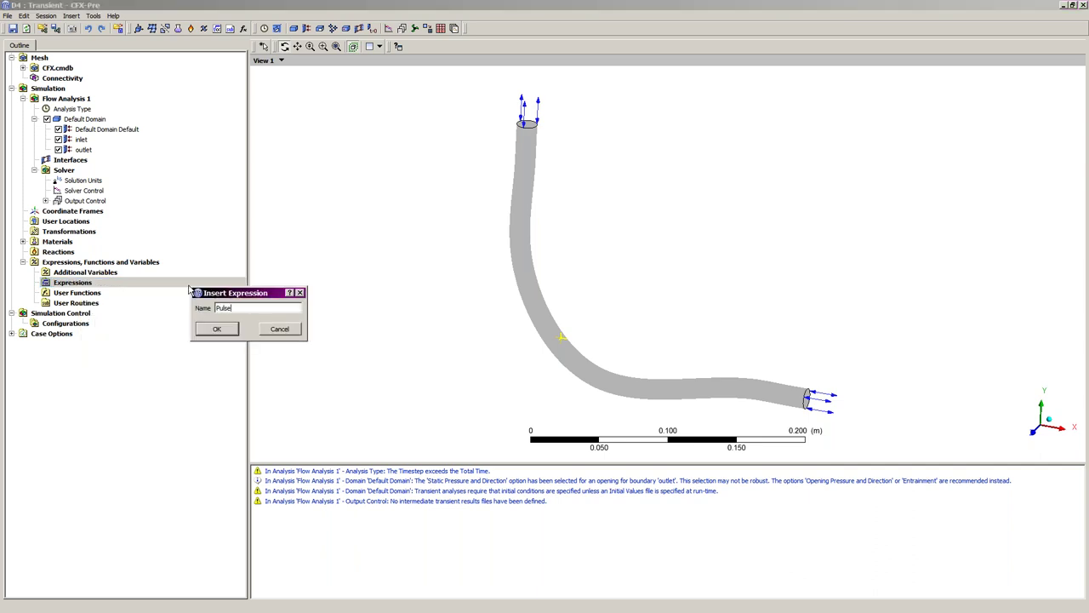
pyautogui.press('Return')
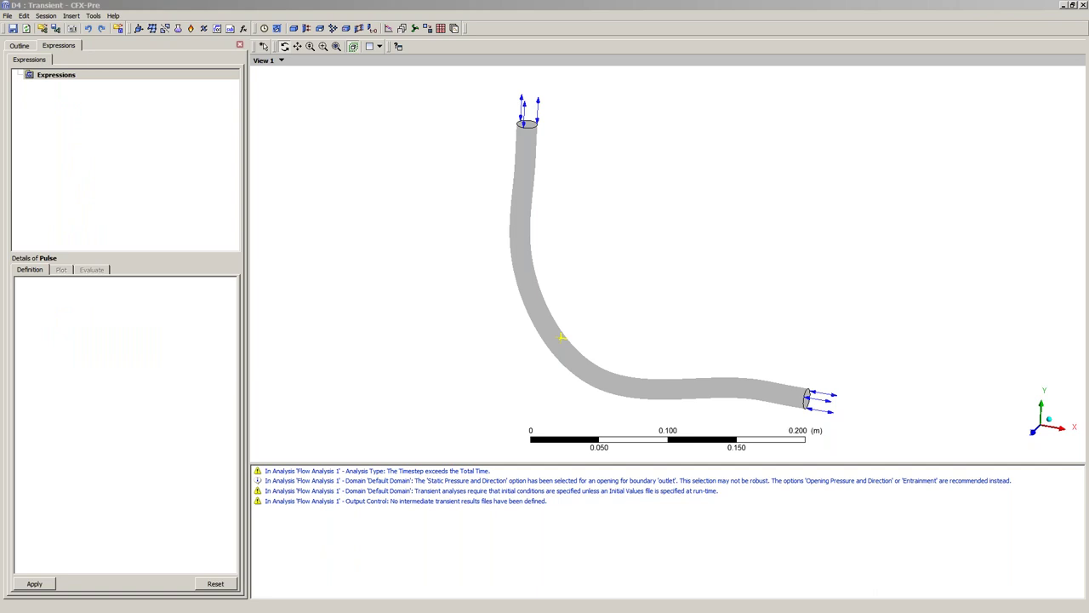
# Copy the expression if(t<0.5[s], -1e5[Pa]*cos(t*4*pi/1[s]) + 1e5[Pa], 0[Pa]) + 100[Pa] from the TextPad document and apply it as the definition of Pulse
pyautogui.hotkey('alt', 'Tab')
pyautogui.click(572, 225)
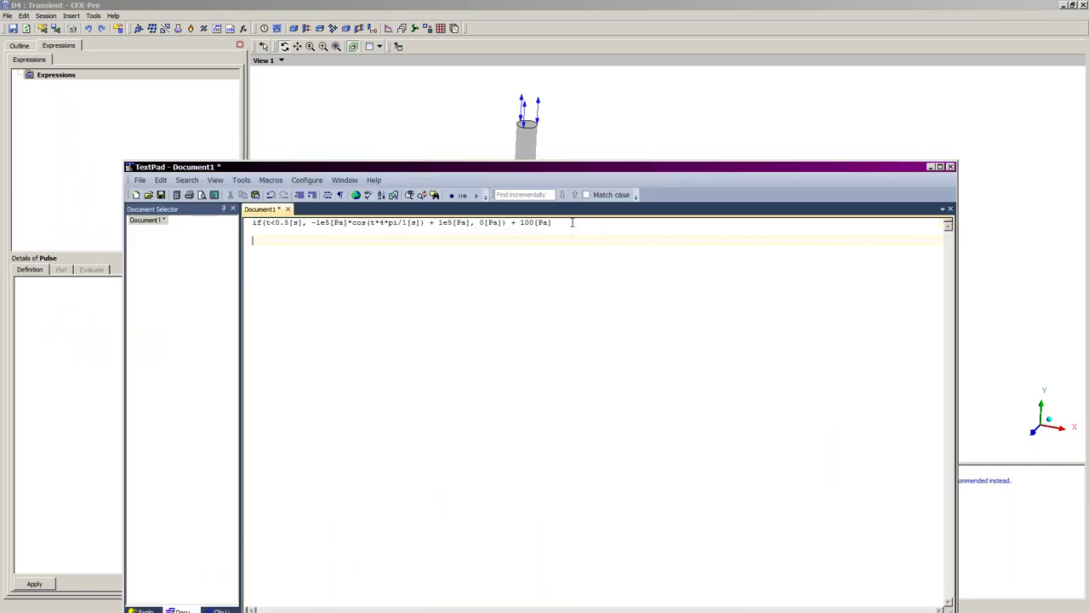
pyautogui.moveTo(570, 223); pyautogui.dragTo(252, 223)
pyautogui.hotkey('ctrl', 'c')
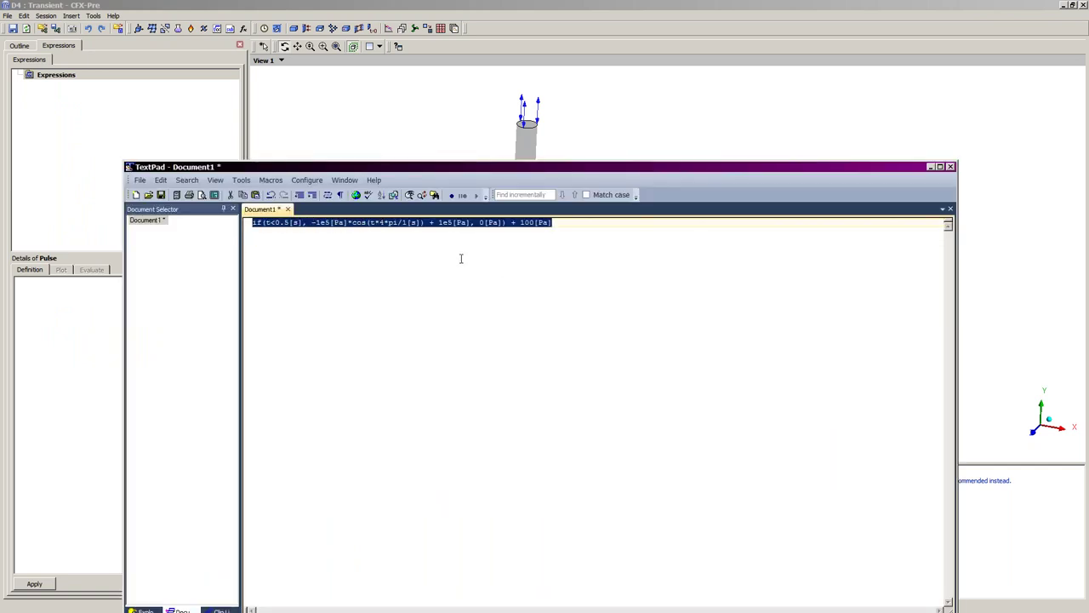
pyautogui.click(73, 325)
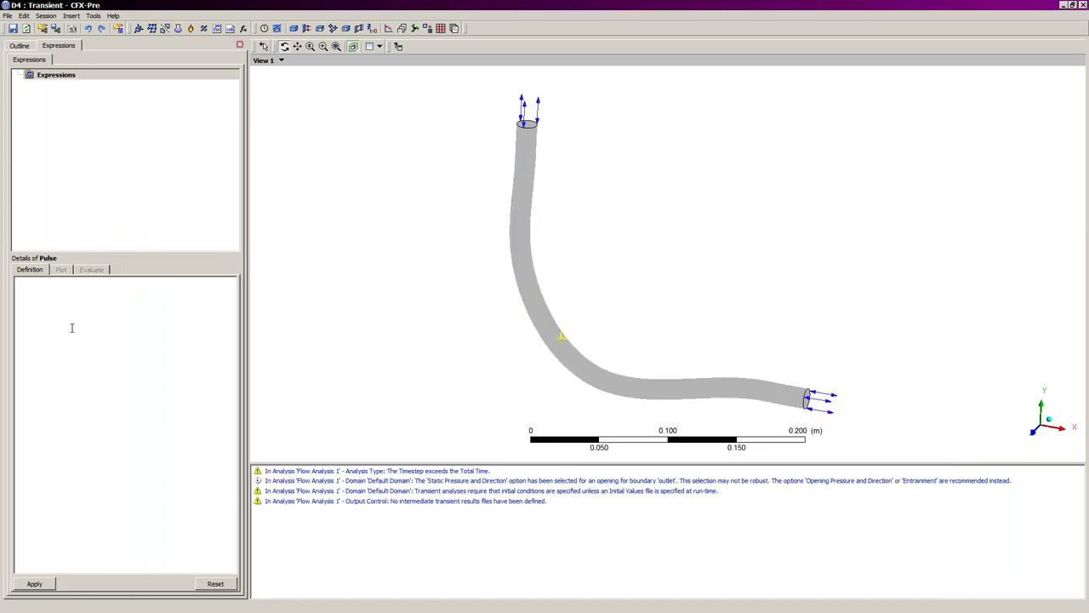
pyautogui.hotkey('ctrl', 'v')
pyautogui.click(43, 585)
# Plot the Pulse expression against t over the range 0.0 to 1.0 with 100 points to check its shape
pyautogui.click(64, 270)
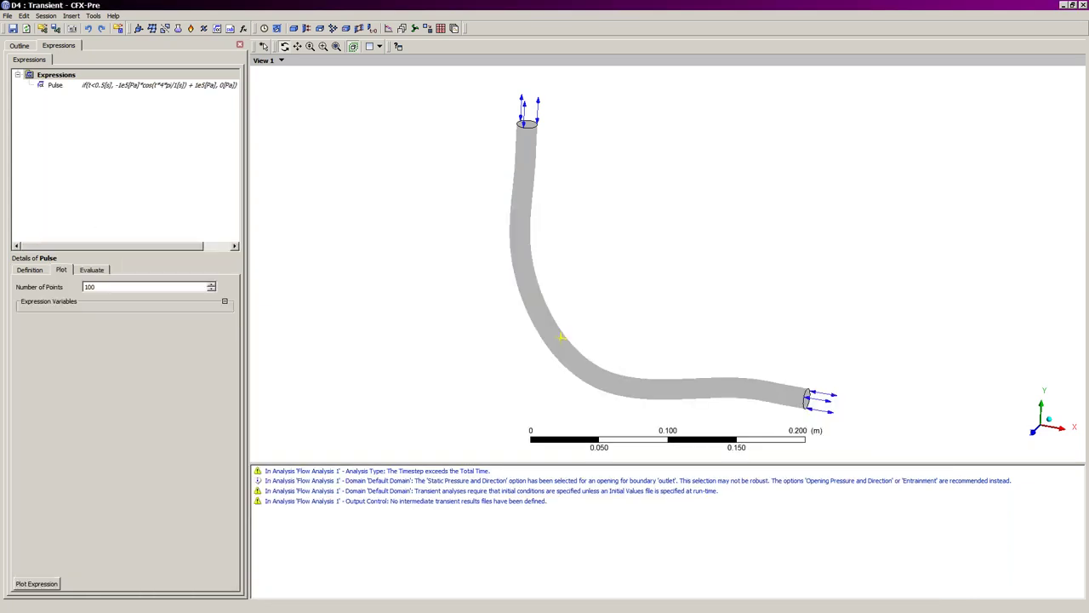
pyautogui.click(30, 312)
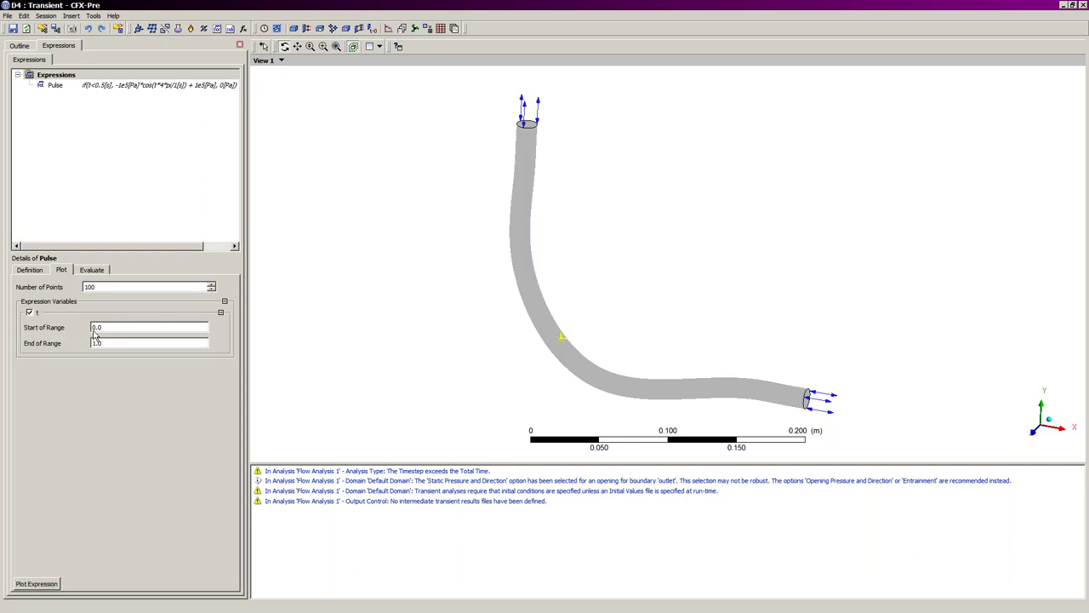
pyautogui.click(36, 584)
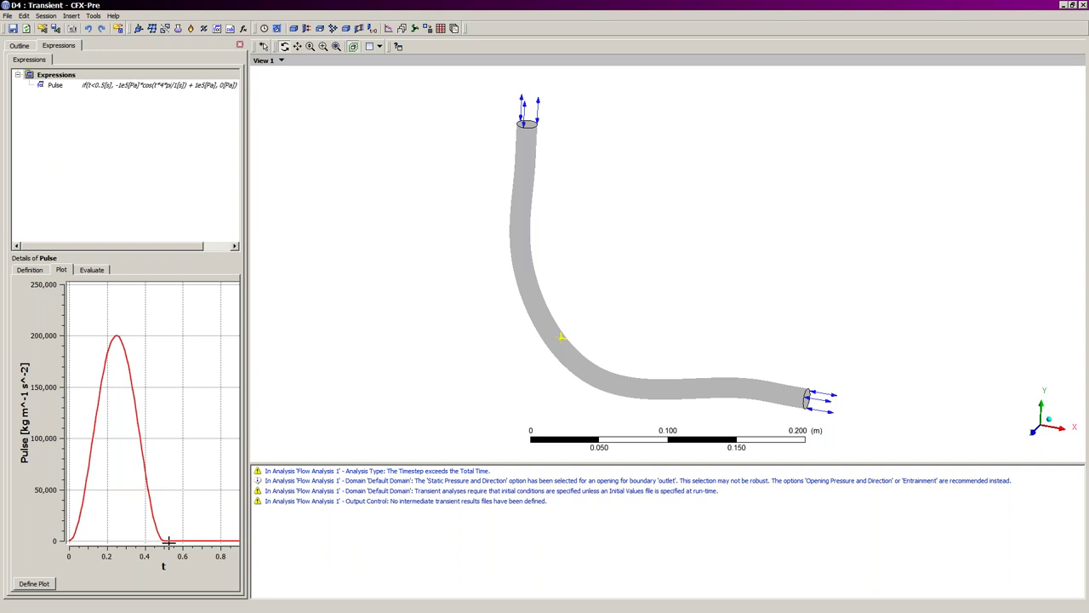
# Set the inlet boundary's relative pressure to the Pulse expression and accept the boundary
pyautogui.click(18, 46)
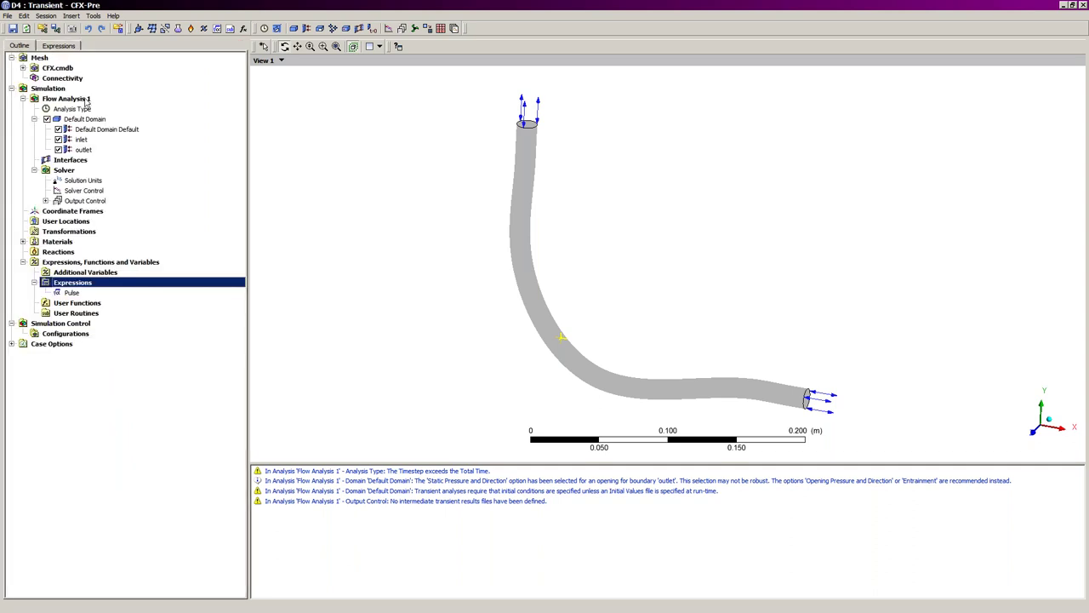
pyautogui.doubleClick(81, 139)
pyautogui.click(88, 68)
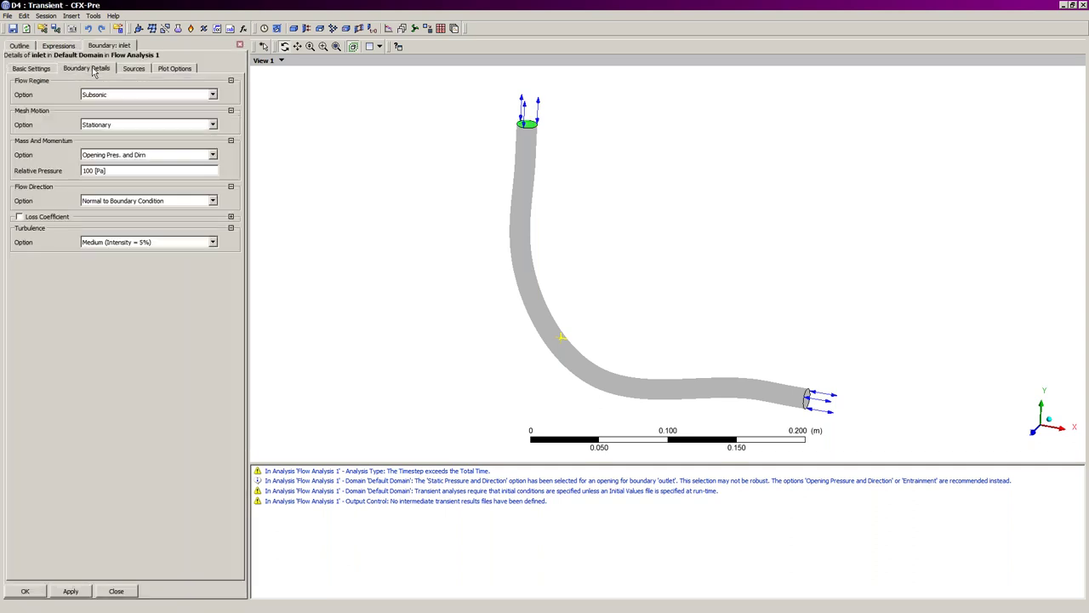
pyautogui.click(167, 170)
pyautogui.press('BackSpace')
pyautogui.write('Pulse')
pyautogui.click(32, 590)
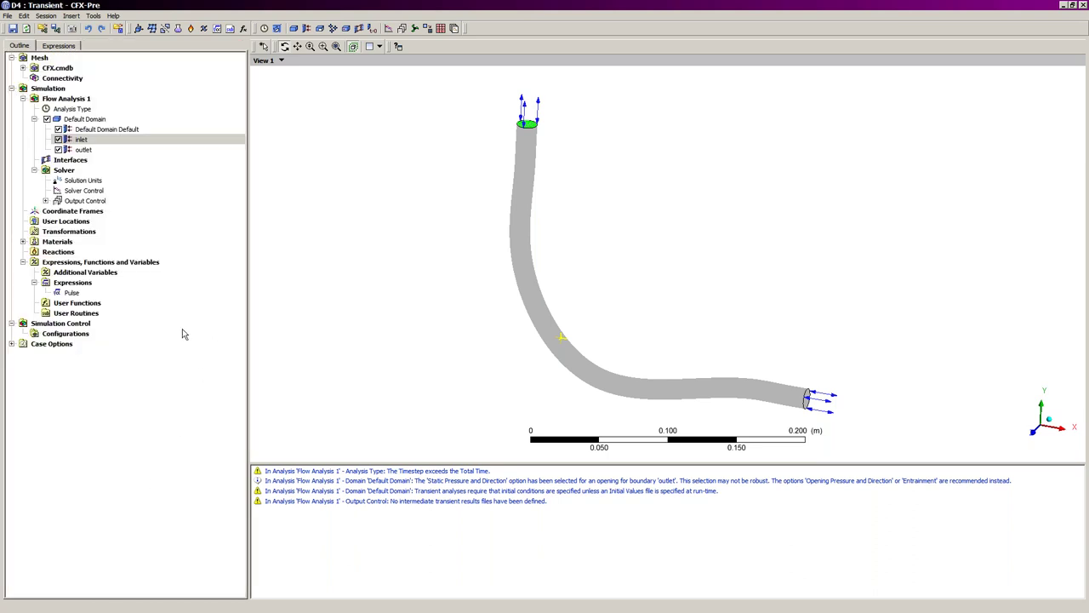
# Leave CFX-Pre for the Workbench project and link the Steady State system's Solution to the Transient system's Solution
pyautogui.click(1065, 6)
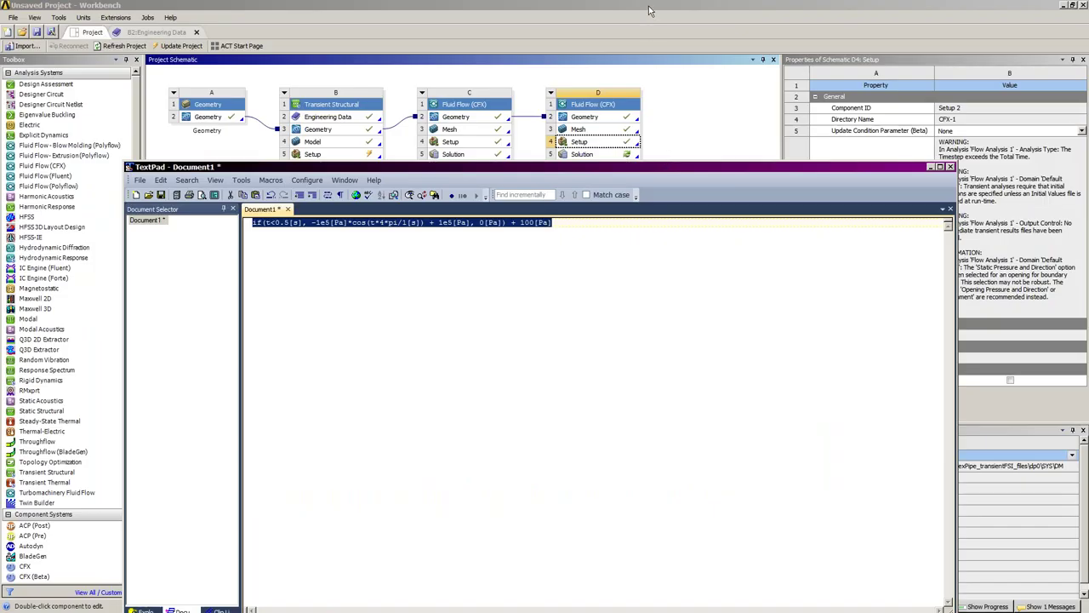
pyautogui.click(649, 10)
pyautogui.click(493, 267)
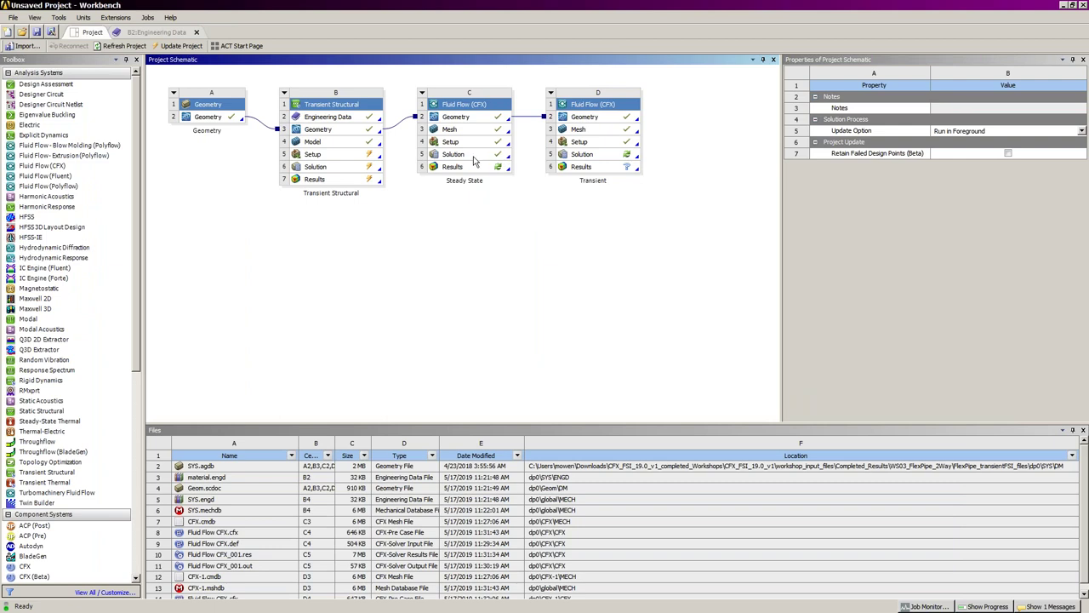
pyautogui.click(459, 154)
pyautogui.moveTo(477, 162); pyautogui.dragTo(607, 161)
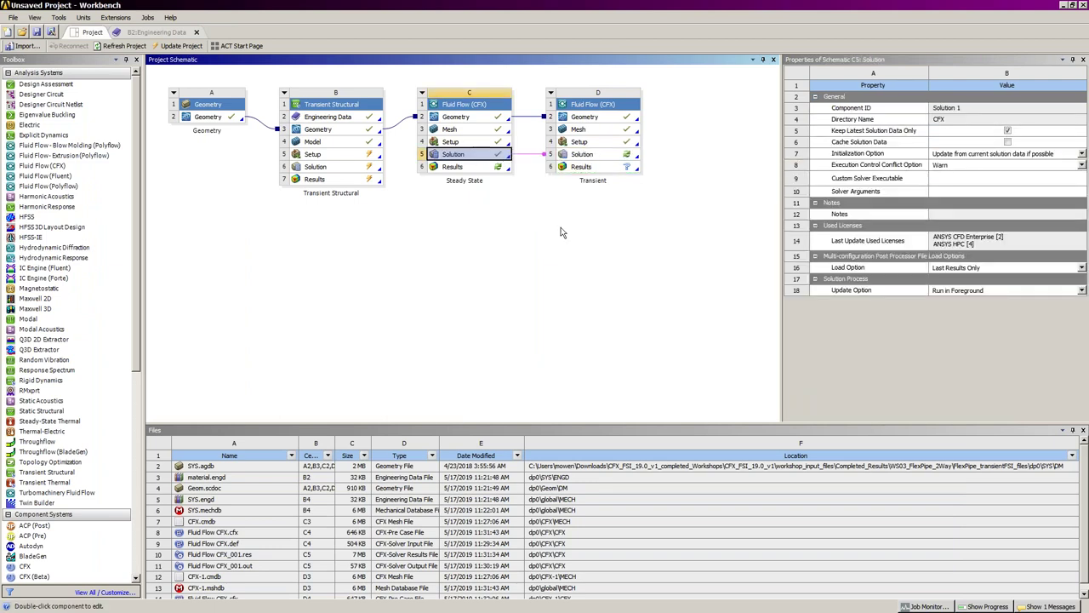
pyautogui.click(437, 232)
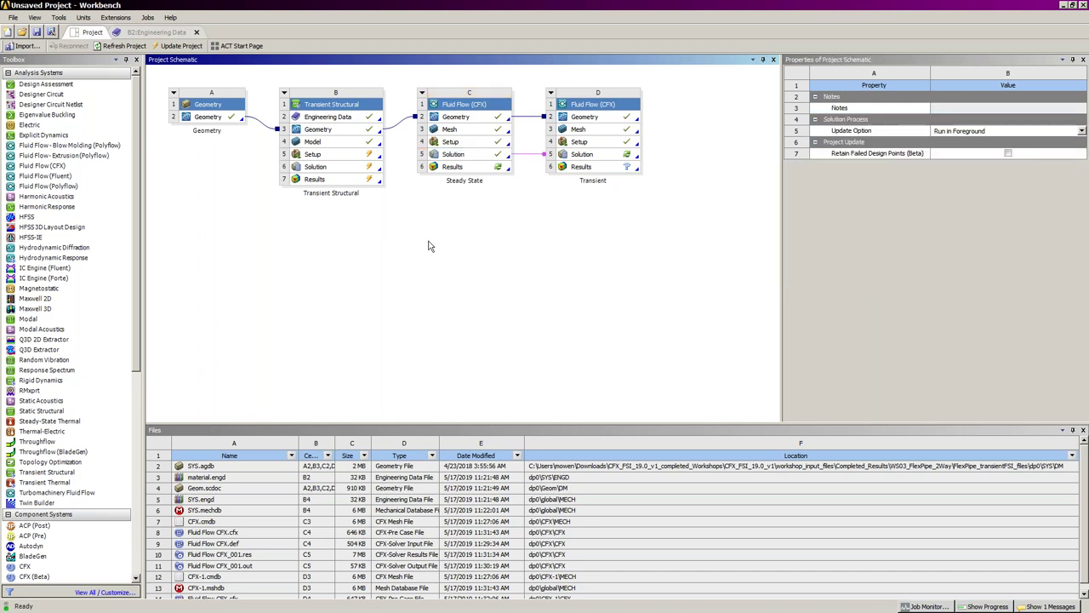
# Add a System Coupling component system beside the Transient system and connect the Transient Structural and Transient CFX setups to its Setup
pyautogui.scroll(-11, 133, 361)
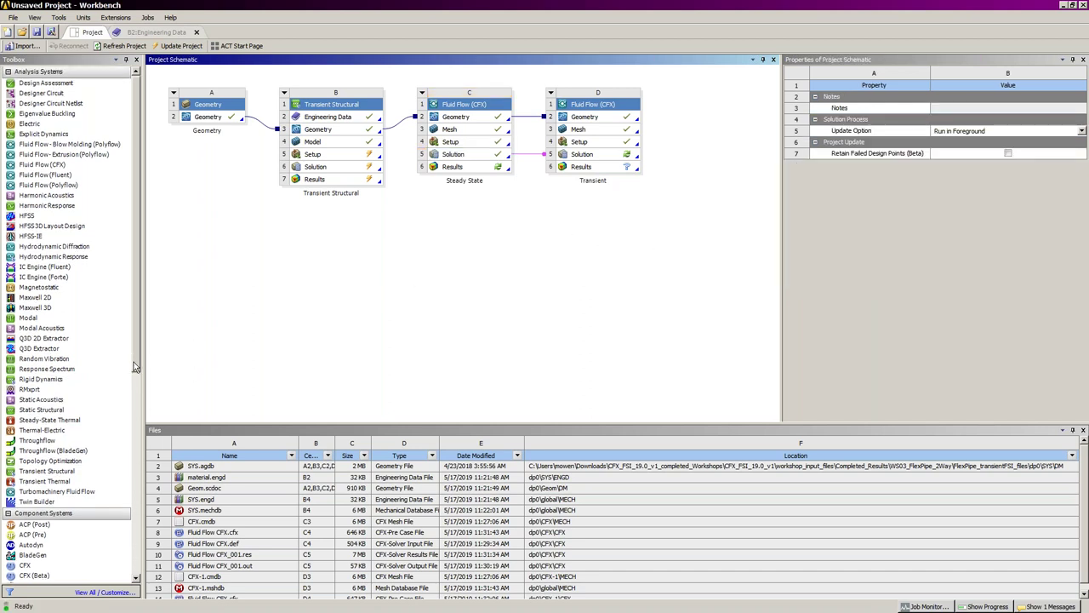
pyautogui.moveTo(73, 475); pyautogui.dragTo(719, 141)
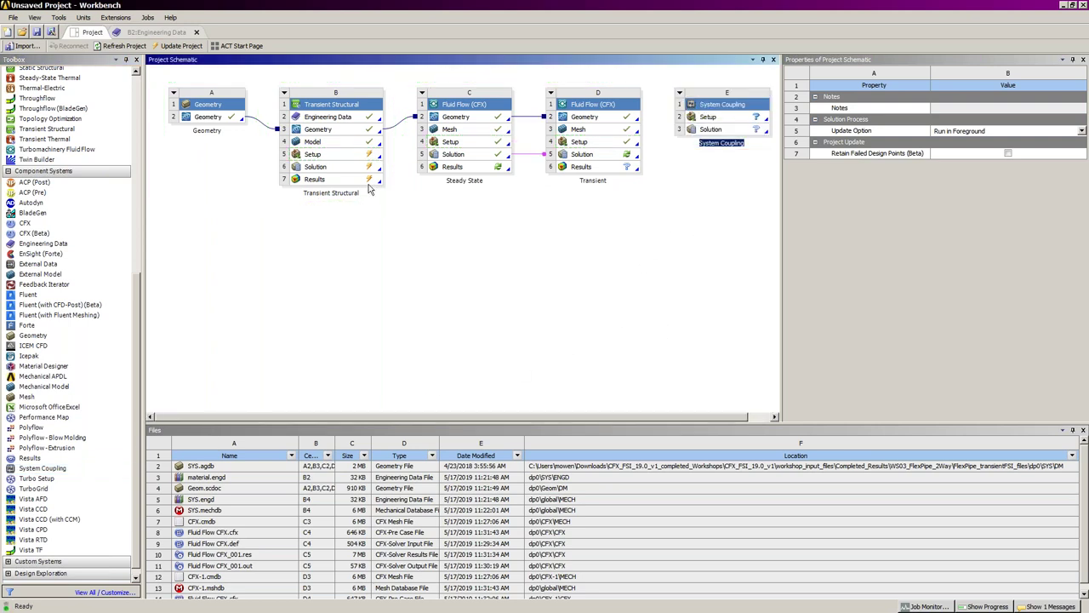
pyautogui.moveTo(343, 155); pyautogui.dragTo(734, 124)
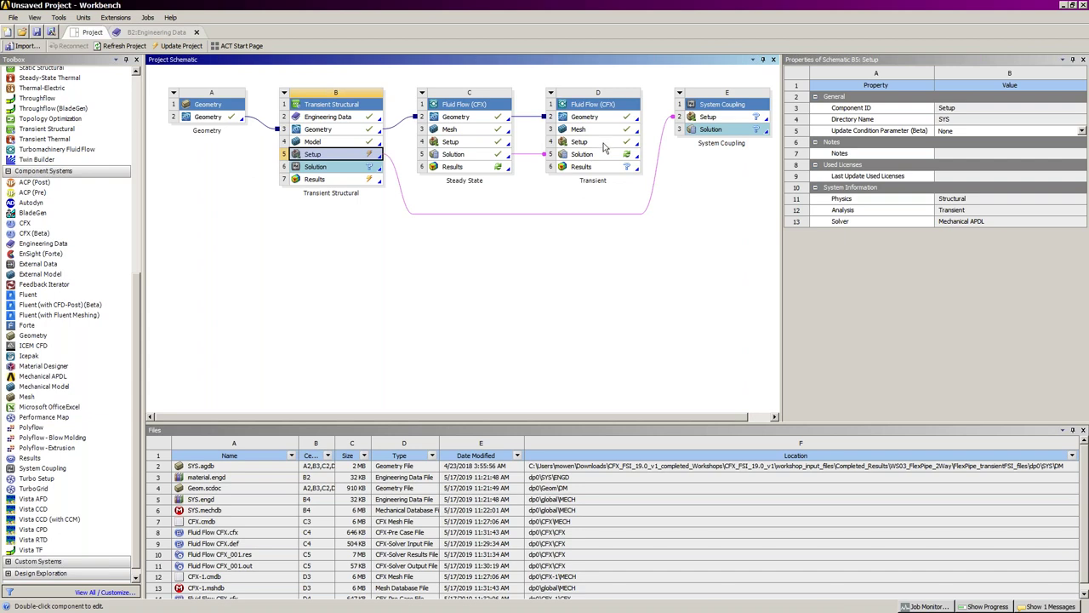
pyautogui.moveTo(600, 143); pyautogui.dragTo(735, 125)
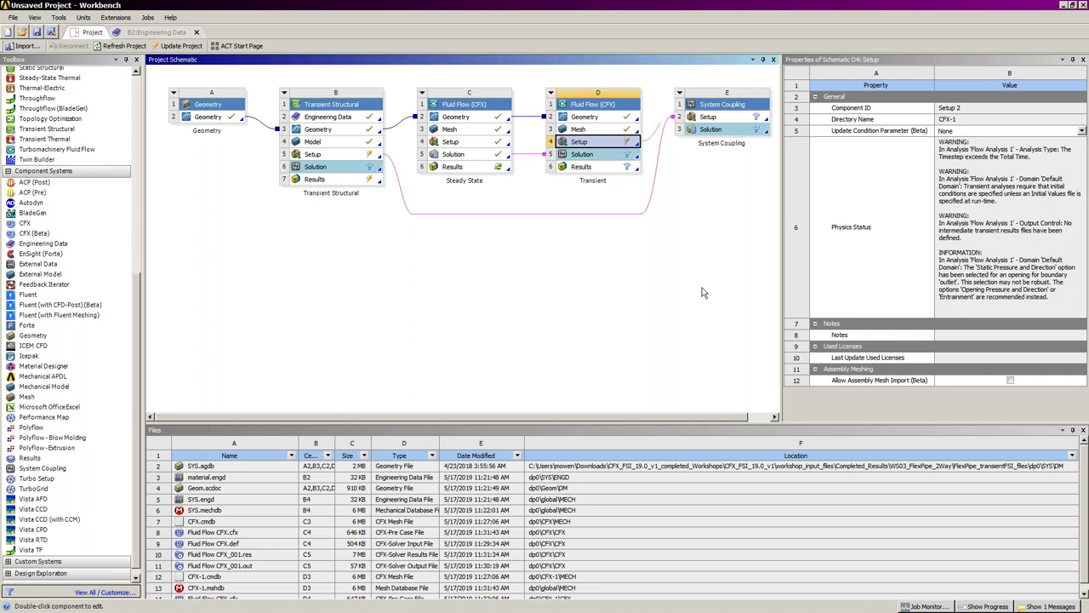
# Open the System Coupling setup, review its analysis settings, and return to the project schematic
pyautogui.doubleClick(730, 118)
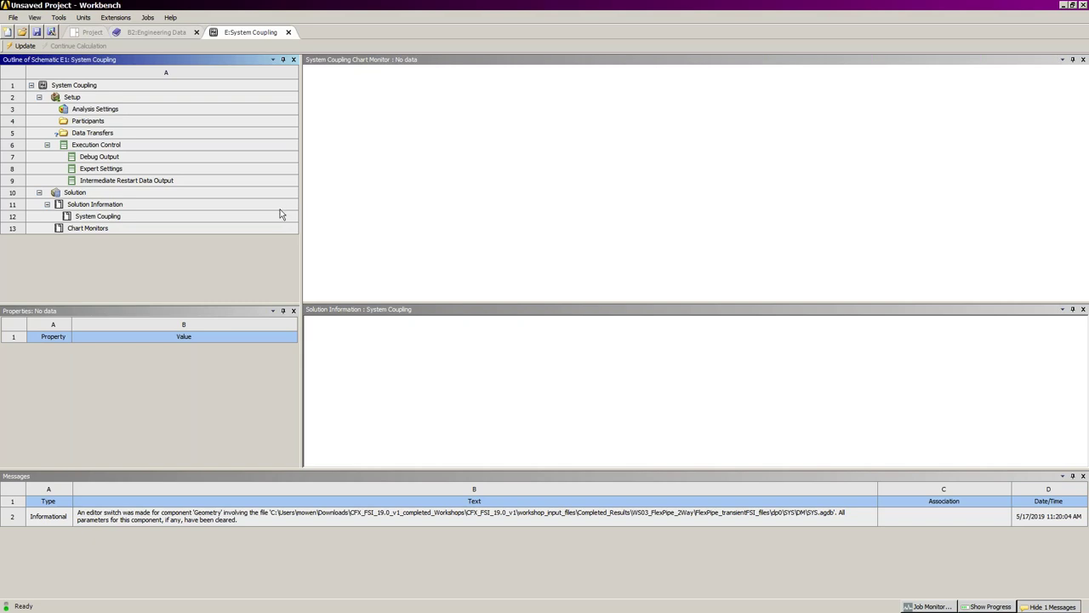
pyautogui.click(103, 110)
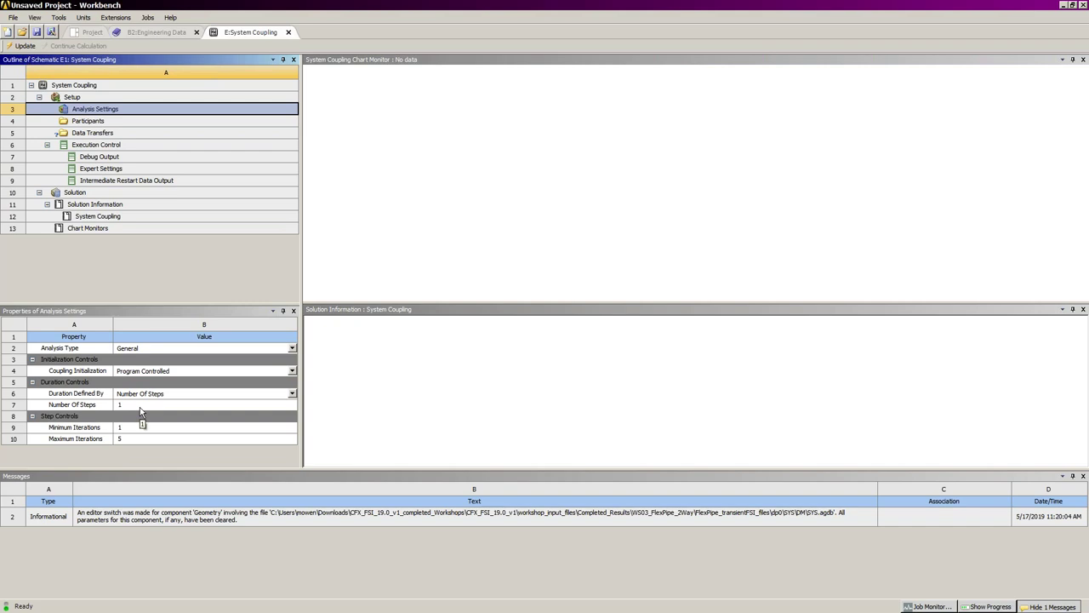
pyautogui.click(89, 33)
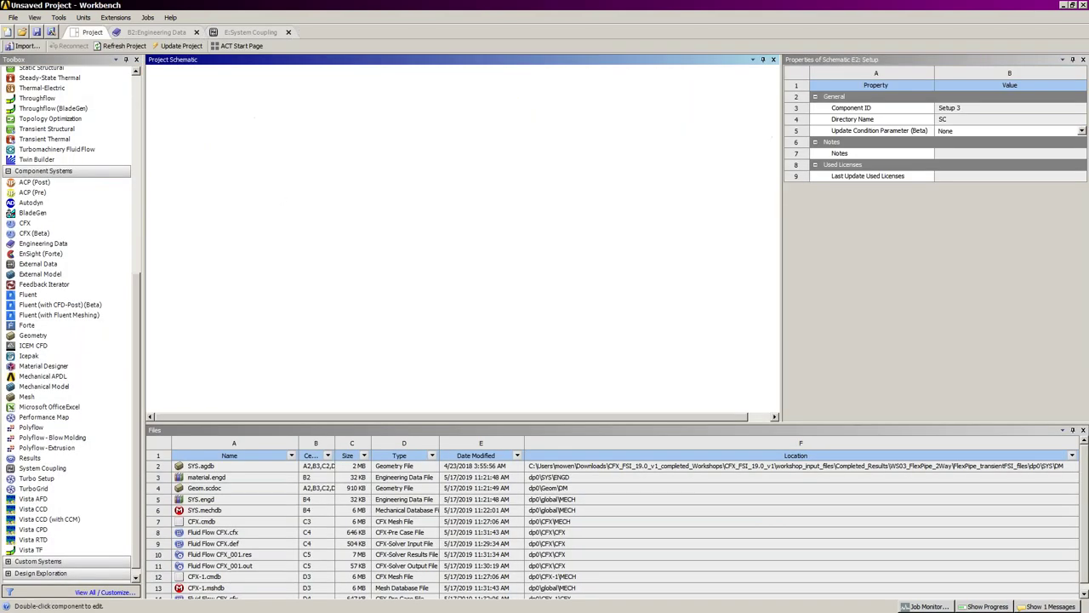
# Update the Transient Structural setup, then try to update the Transient CFX setup and dismiss the resulting dialog
pyautogui.rightClick(358, 155)
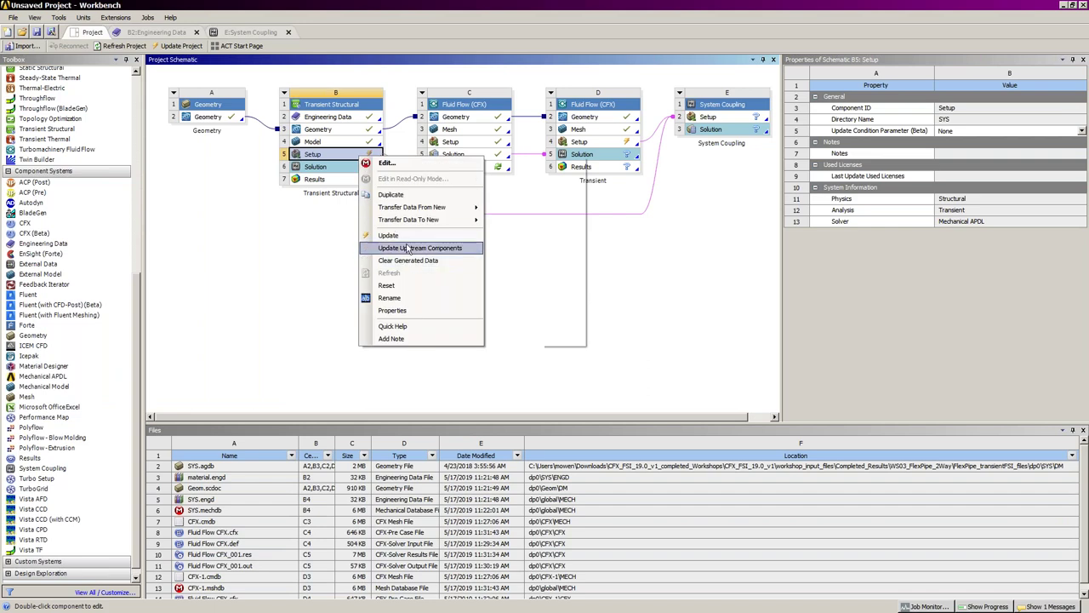
pyautogui.click(404, 236)
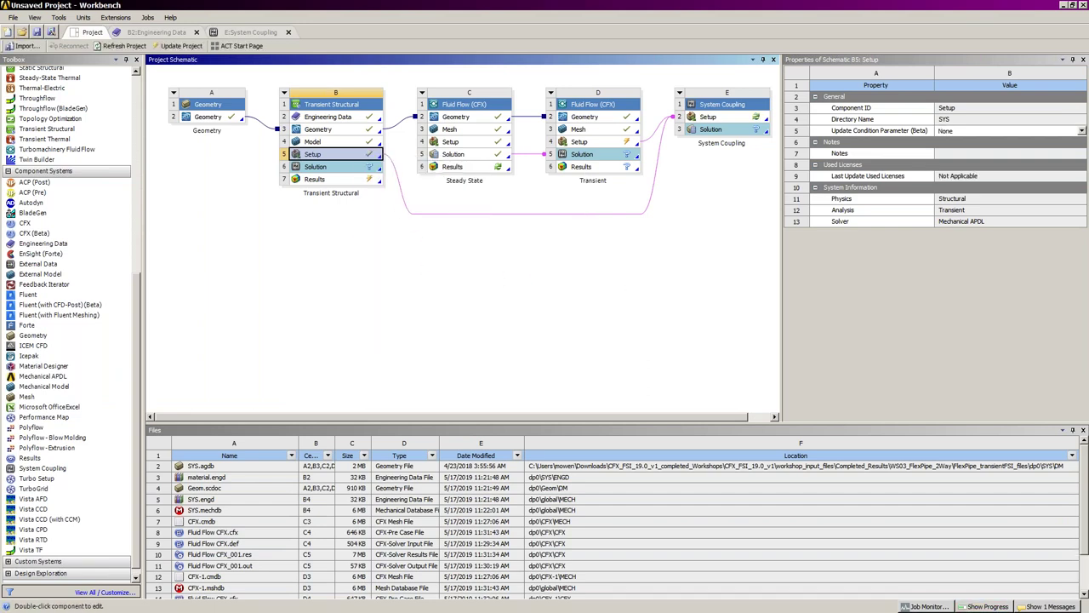
pyautogui.click(614, 143)
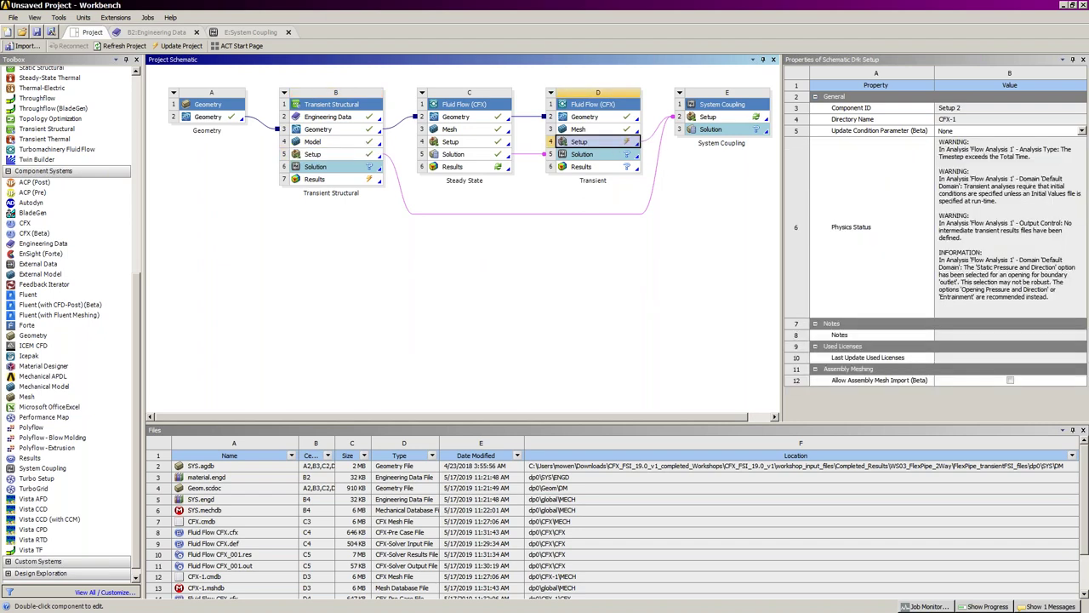
pyautogui.rightClick(613, 142)
pyautogui.click(644, 218)
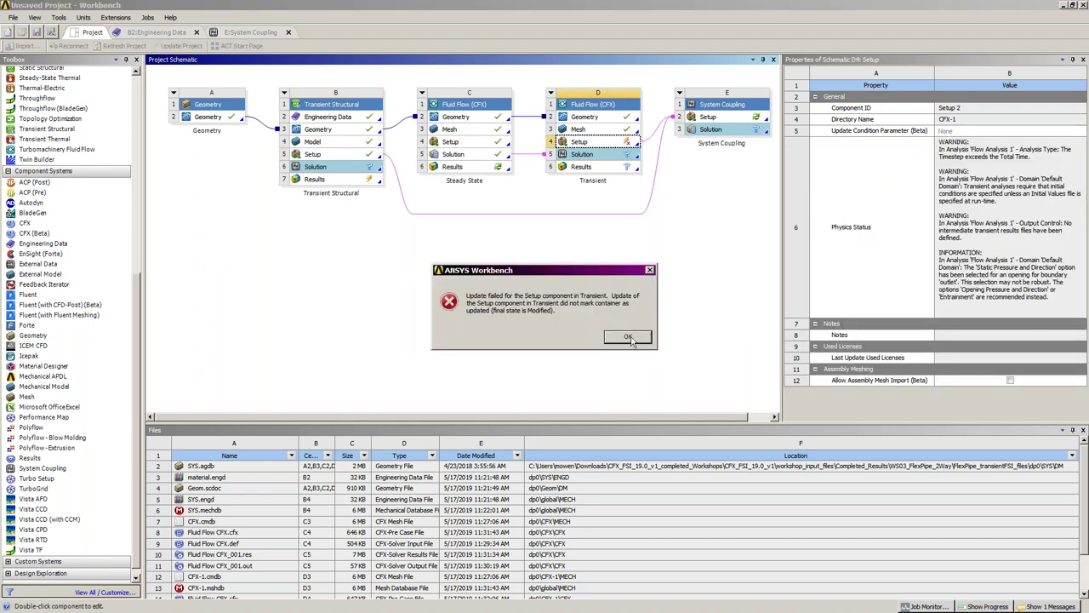
pyautogui.click(630, 338)
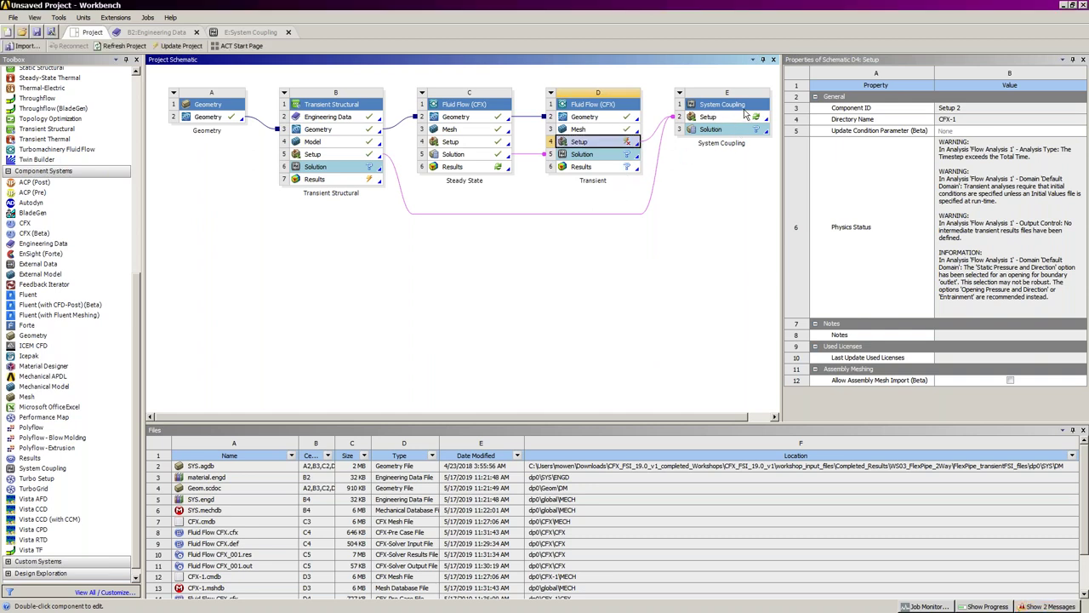
# Refresh the System Coupling system's Setup from its connected participants and return to the coupling workspace
pyautogui.rightClick(737, 123)
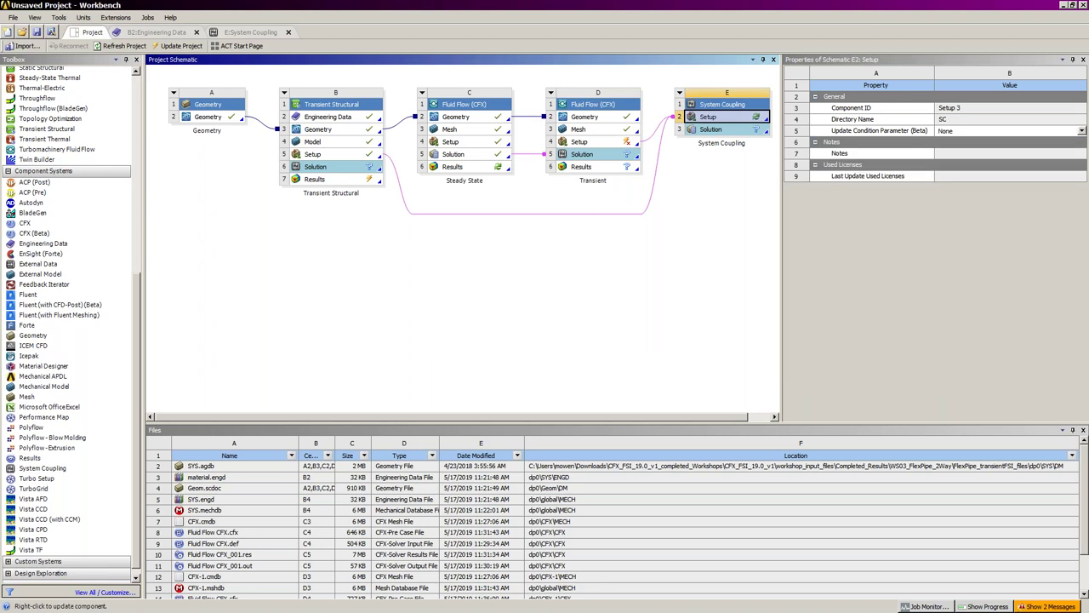
pyautogui.click(777, 208)
pyautogui.click(247, 33)
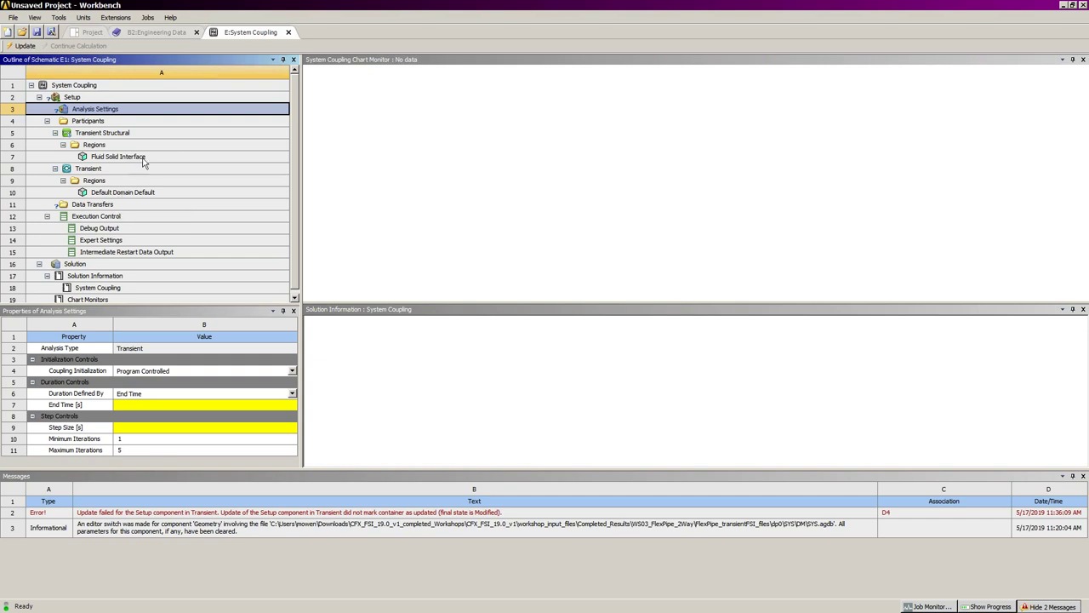
# Create data transfers between the structural Fluid Solid Interface region and the fluid Default Domain Default region
pyautogui.click(142, 157)
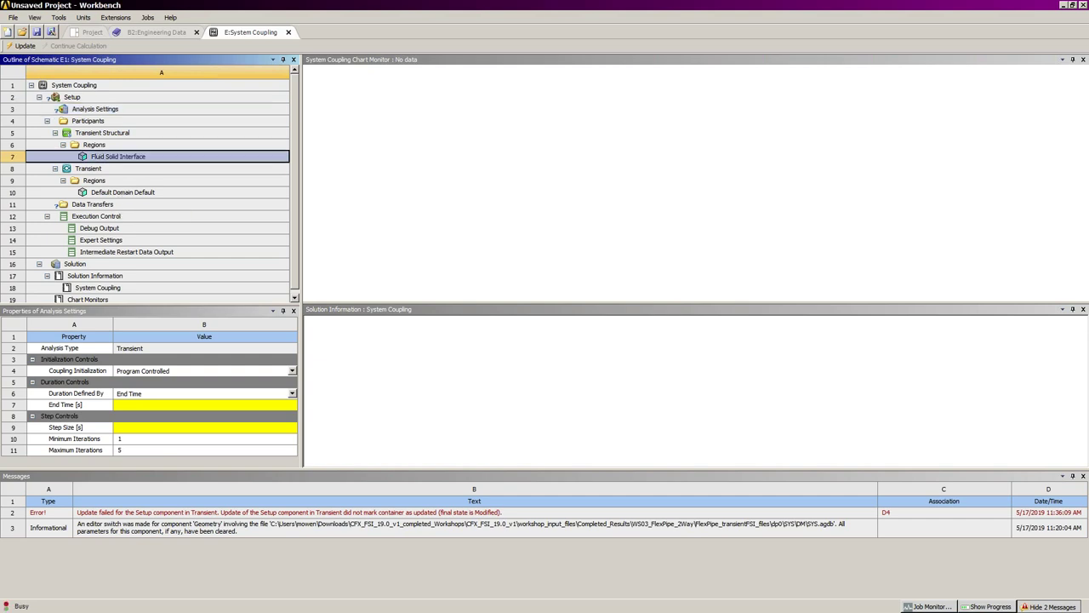
pyautogui.keyDown('ctrl'); pyautogui.click(154, 193); pyautogui.keyUp('ctrl')
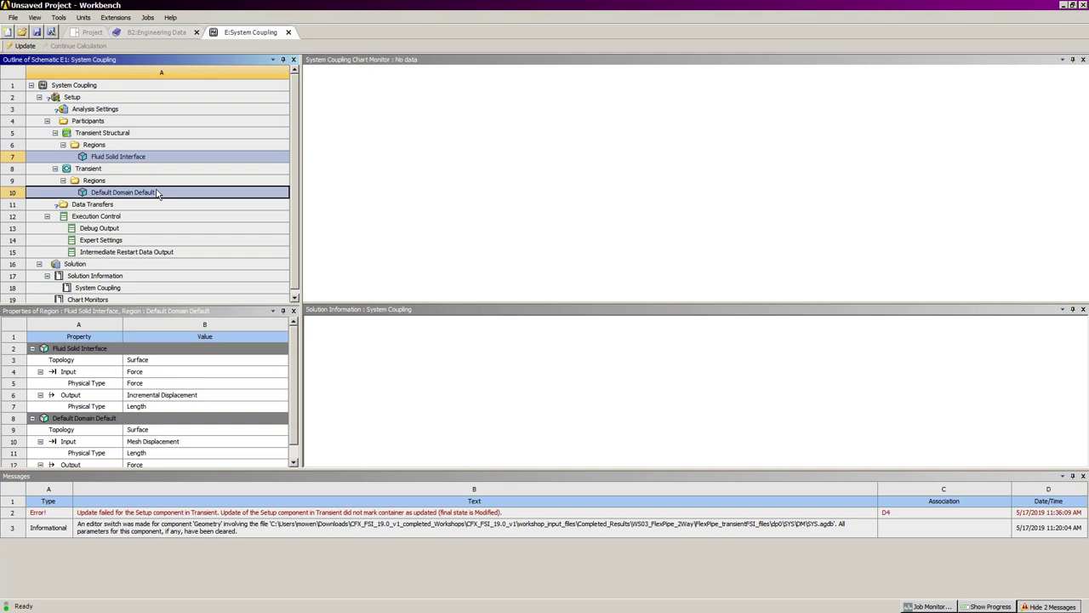
pyautogui.rightClick(158, 194)
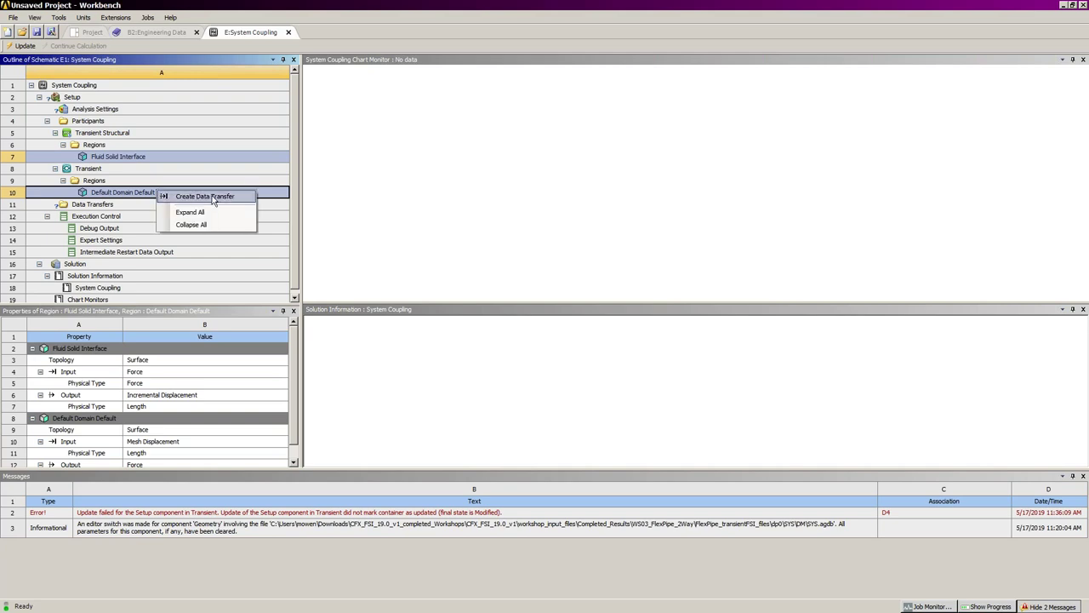
pyautogui.click(214, 197)
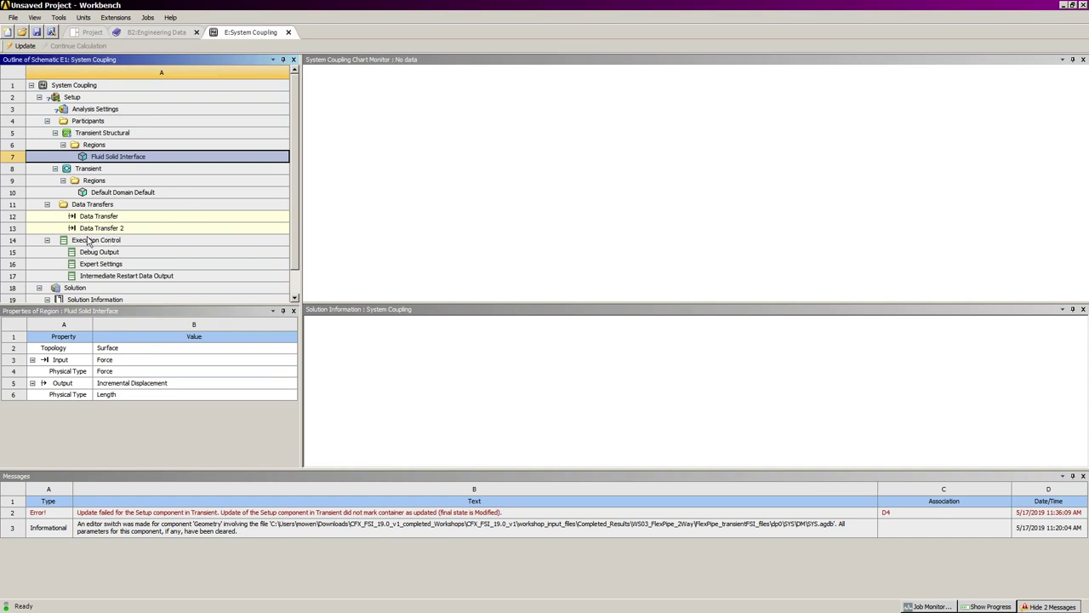
# Review the source, target and transfer control properties of both data transfers
pyautogui.click(116, 218)
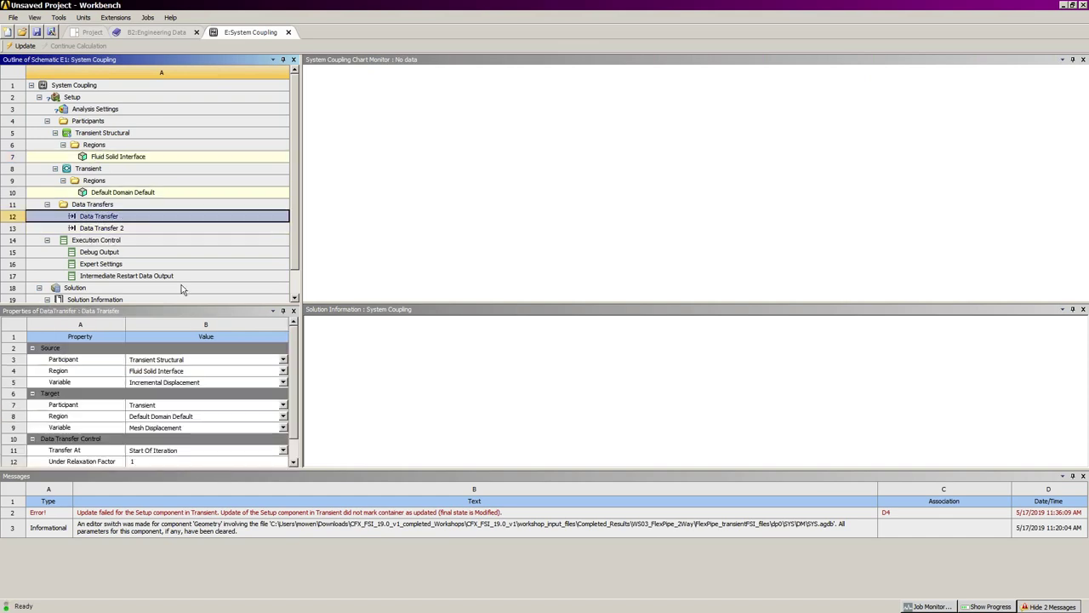
pyautogui.scroll(-1, 296, 346)
pyautogui.scroll(1, 297, 346)
pyautogui.scroll(-2, 294, 366)
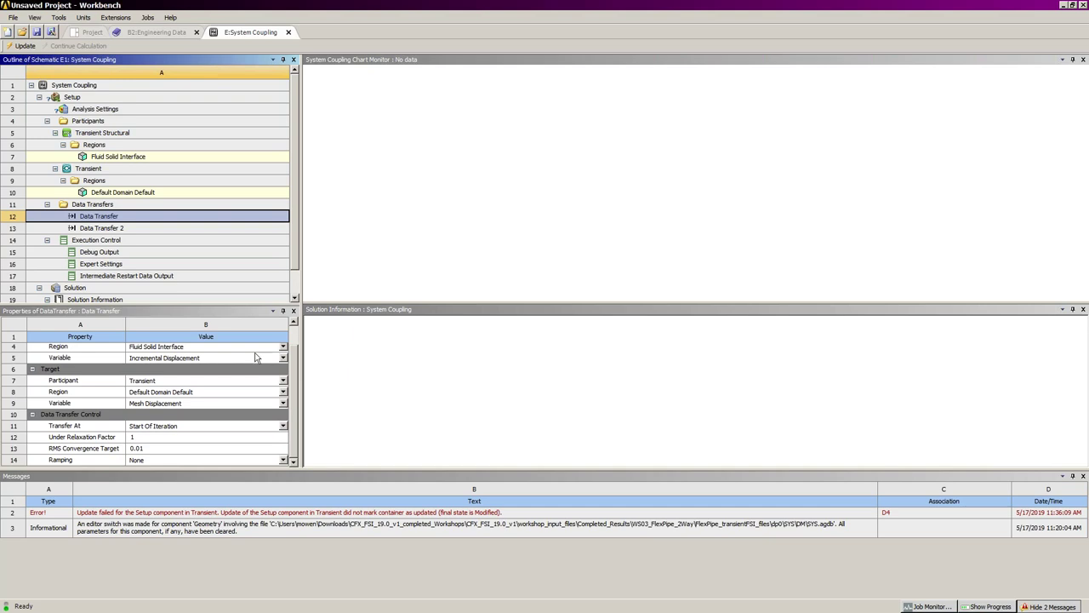
pyautogui.click(124, 230)
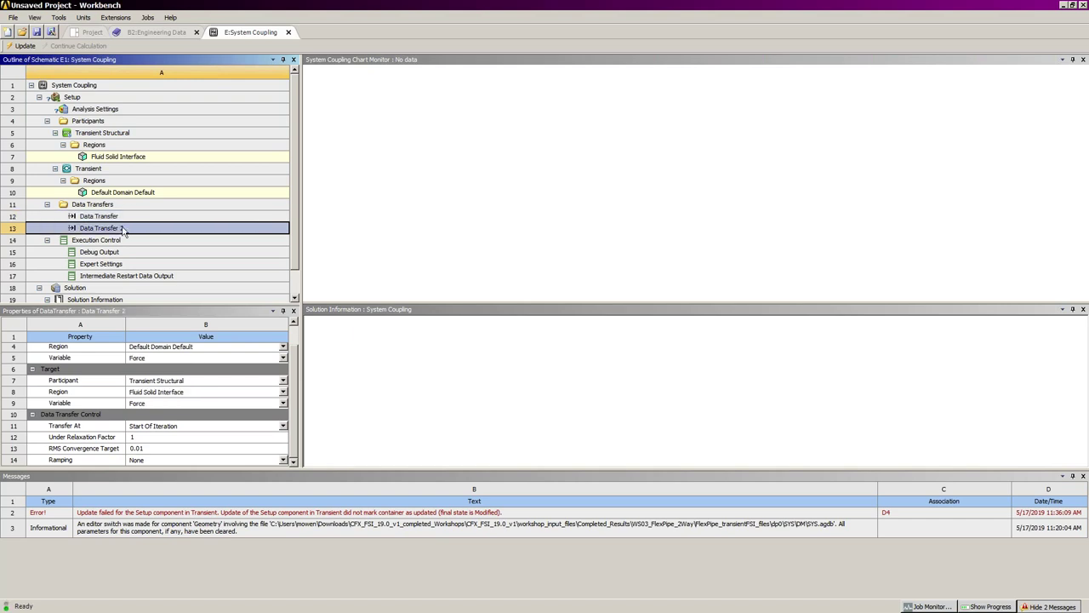
pyautogui.click(121, 218)
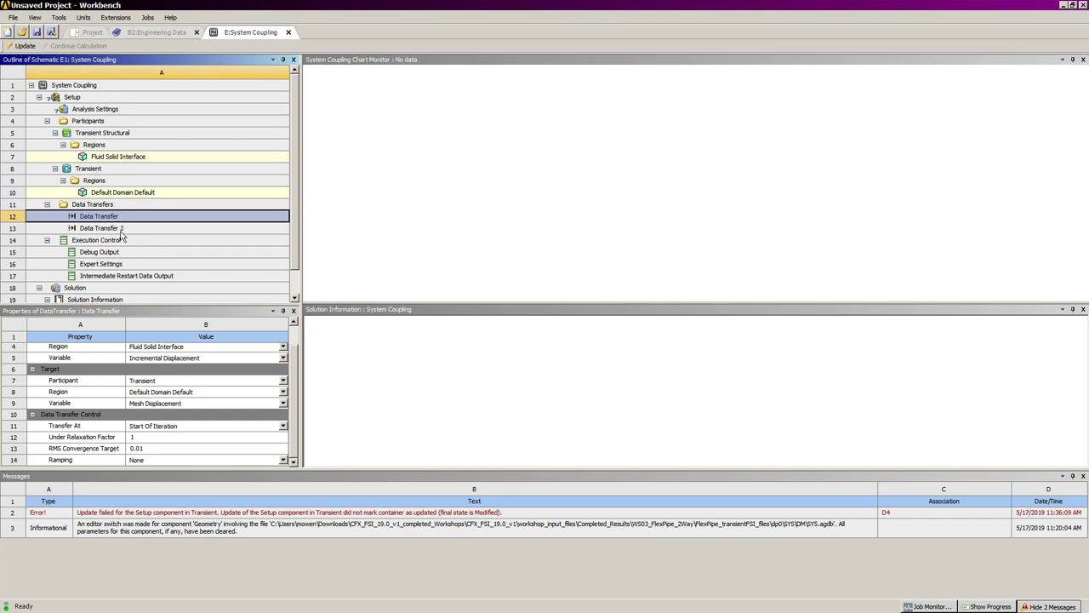
# Set the coupling analysis end time to 1 s and the step size to 0.01 s
pyautogui.click(117, 111)
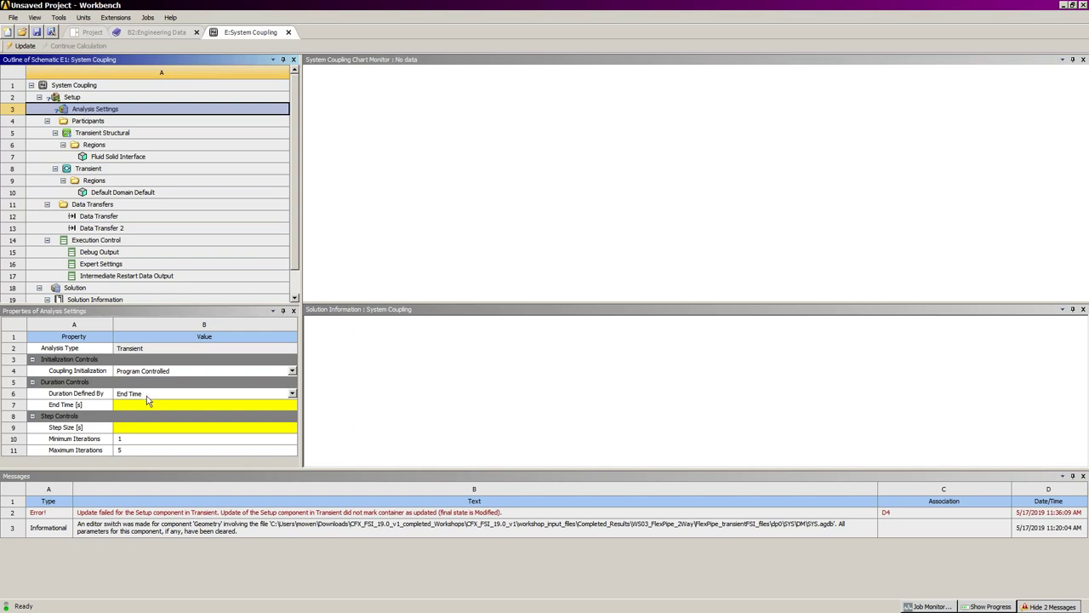
pyautogui.click(134, 406)
pyautogui.write('1')
pyautogui.press('Return')
pyautogui.click(133, 430)
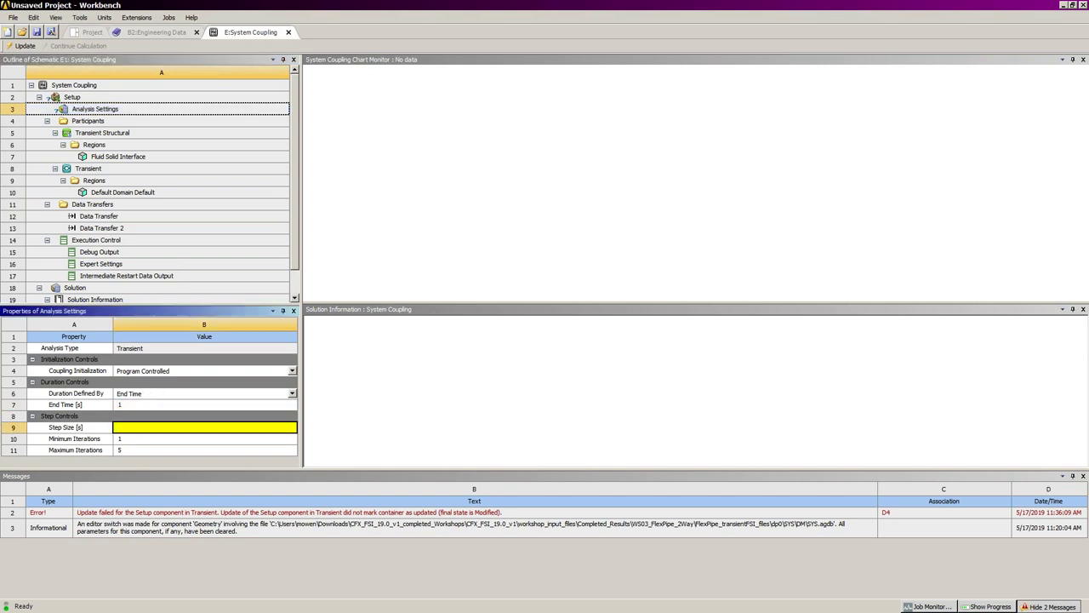
pyautogui.write('0.01')
pyautogui.press('Return')
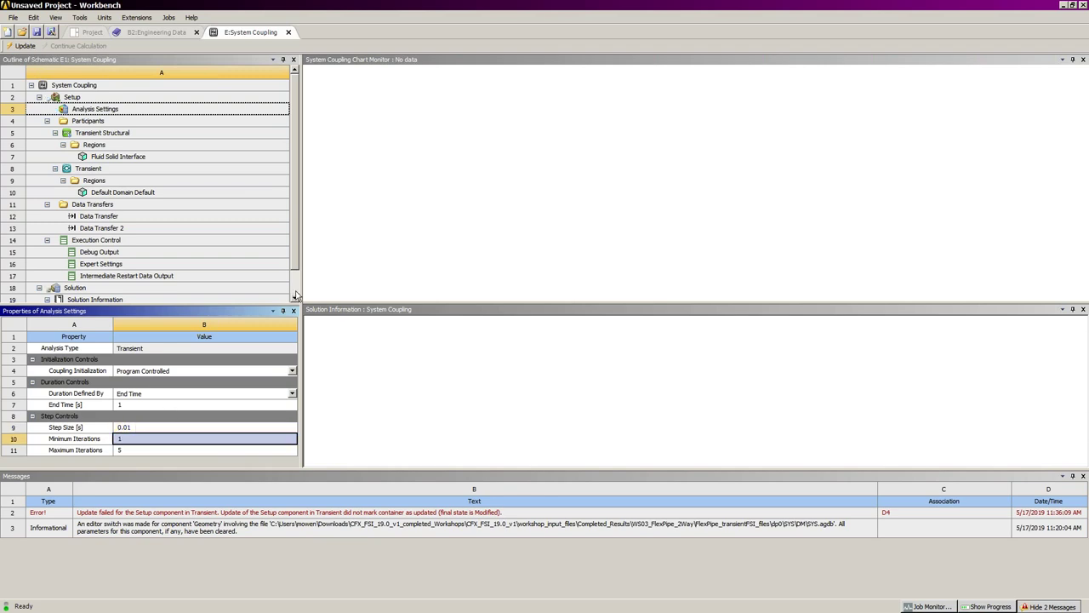
# Refresh the System Coupling Solution from the coupling outline
pyautogui.moveTo(294, 252); pyautogui.dragTo(295, 285)
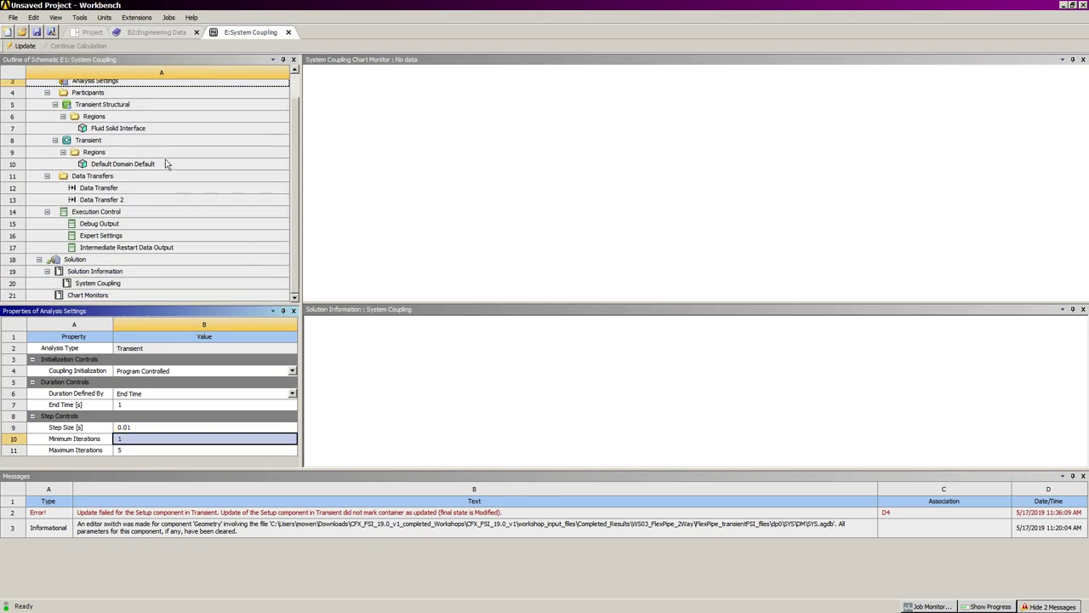
pyautogui.click(70, 259)
pyautogui.rightClick(97, 261)
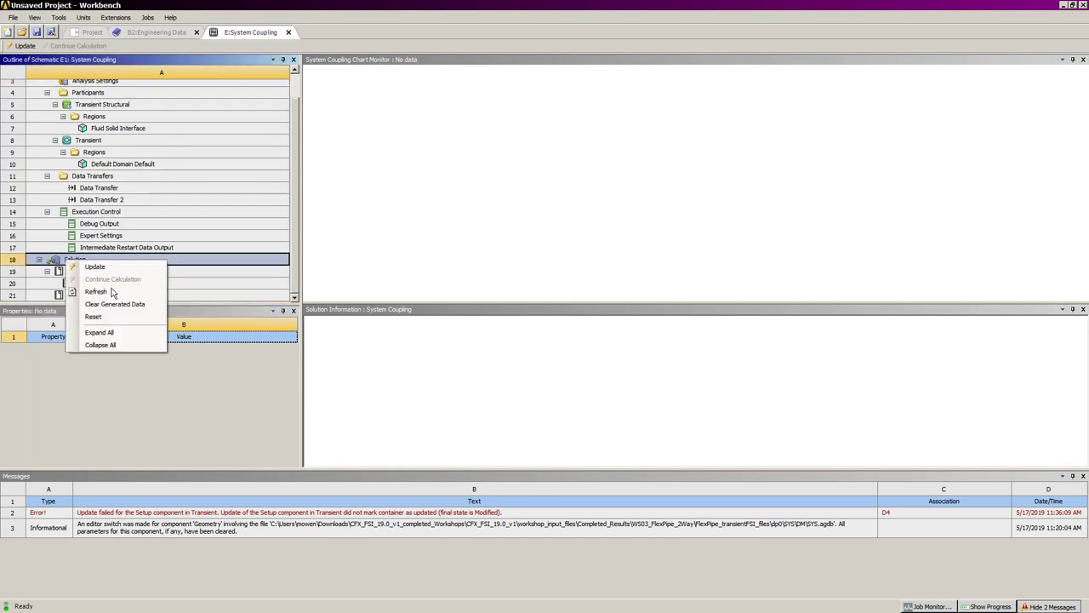
pyautogui.click(114, 295)
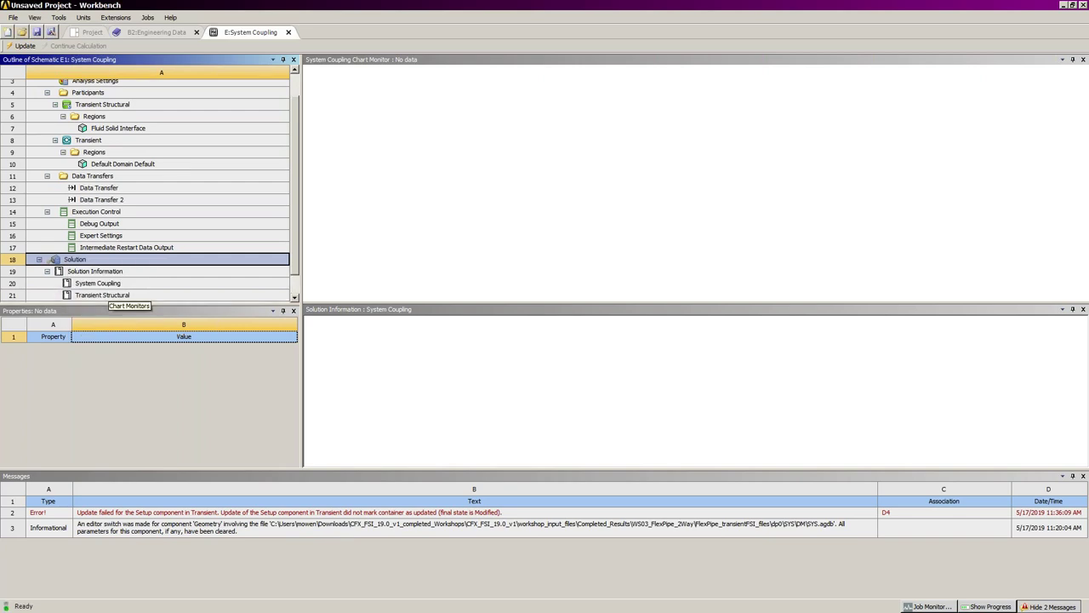
# Save the project as FSI on the SSD (Z:) drive
pyautogui.click(52, 45)
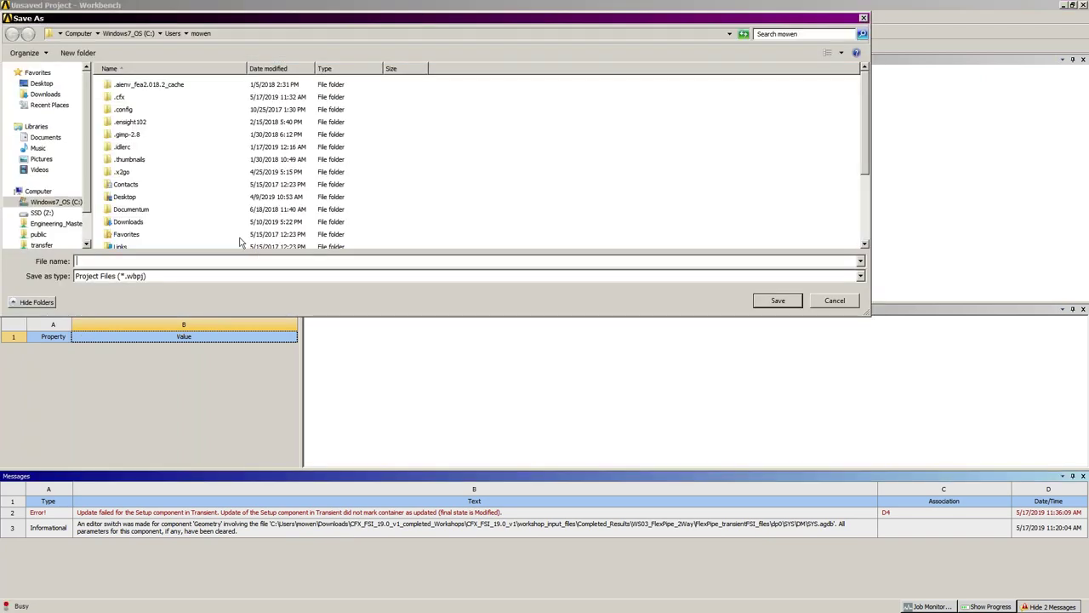
pyautogui.click(41, 213)
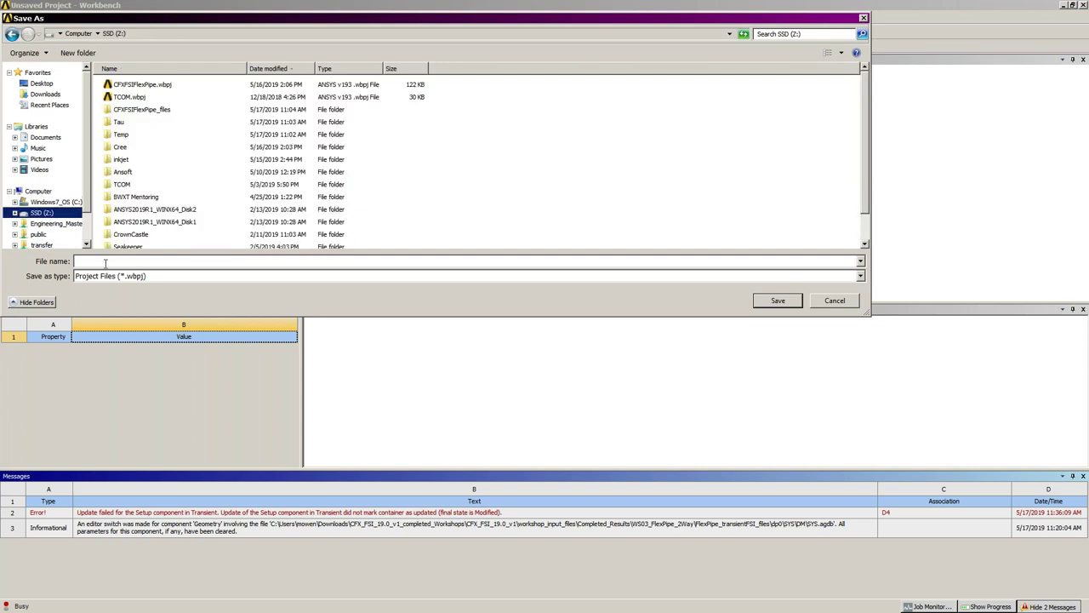
pyautogui.click(106, 261)
pyautogui.write('FSI')
pyautogui.click(777, 301)
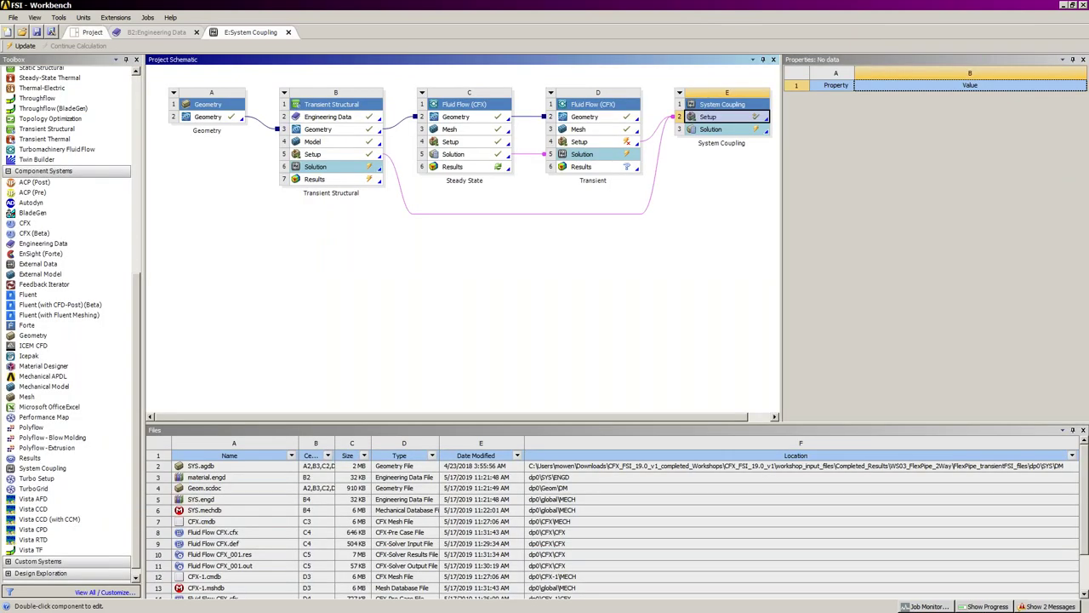
# Check the coupling outline, the Transient CFX Setup's physics status in the project schematic and the project messages
pyautogui.click(92, 32)
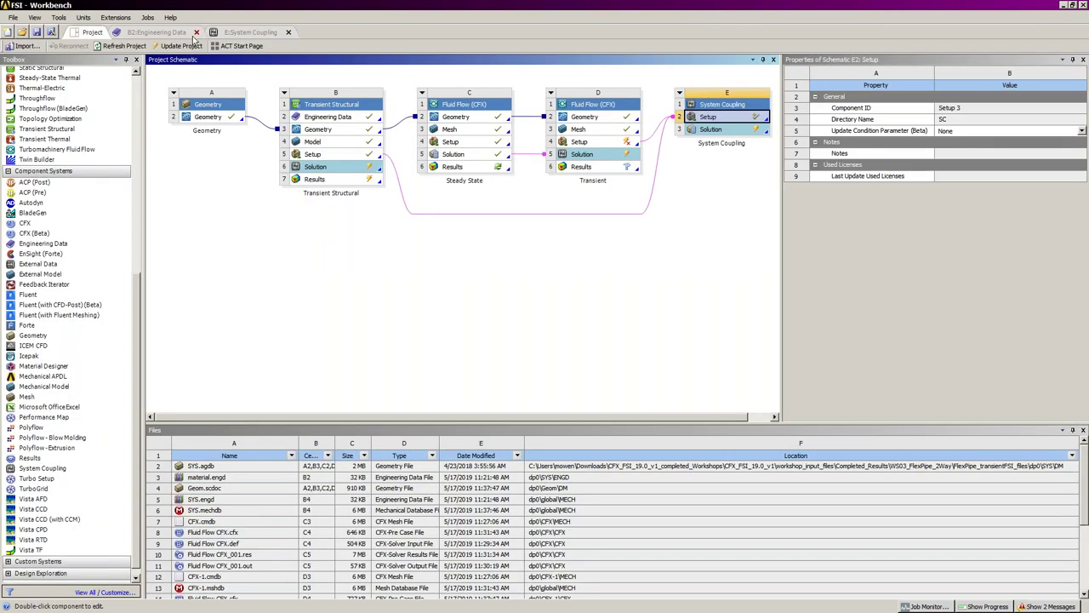
pyautogui.click(249, 32)
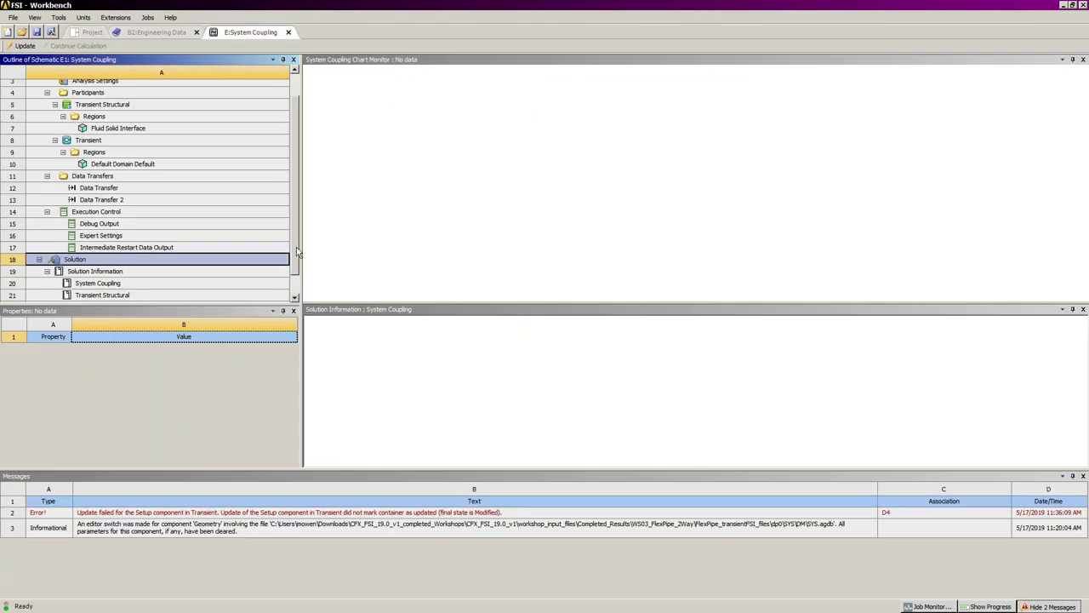
pyautogui.scroll(-1, 298, 253)
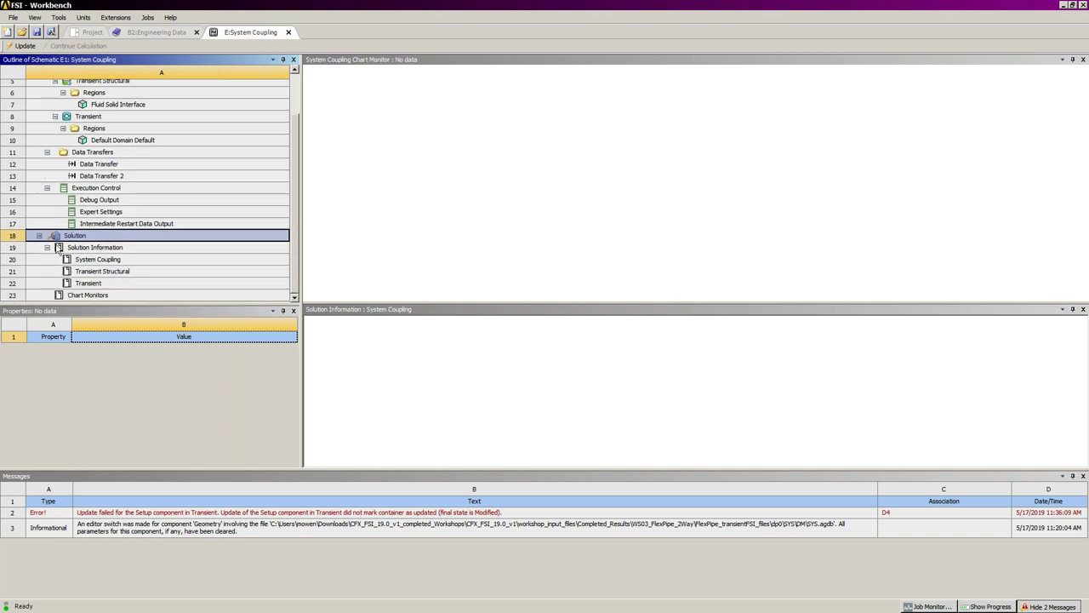
pyautogui.click(92, 32)
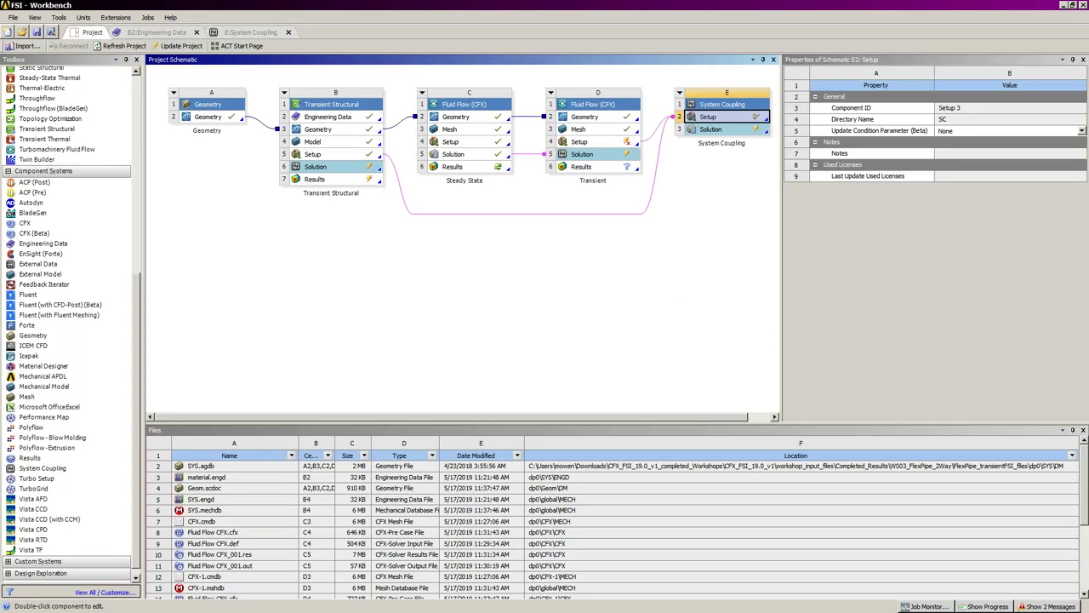
pyautogui.click(630, 143)
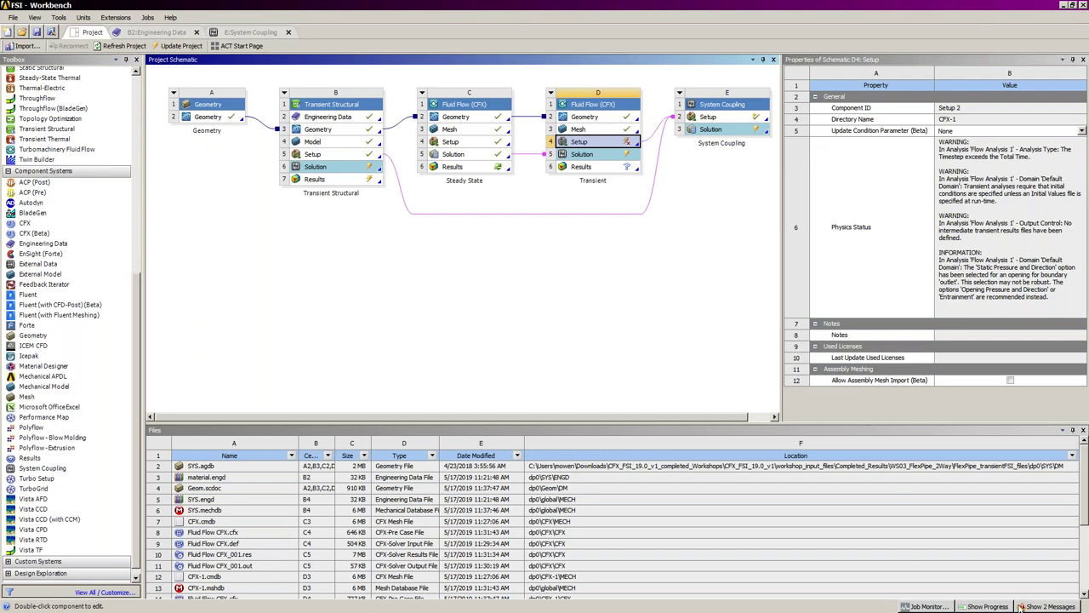
pyautogui.click(1047, 607)
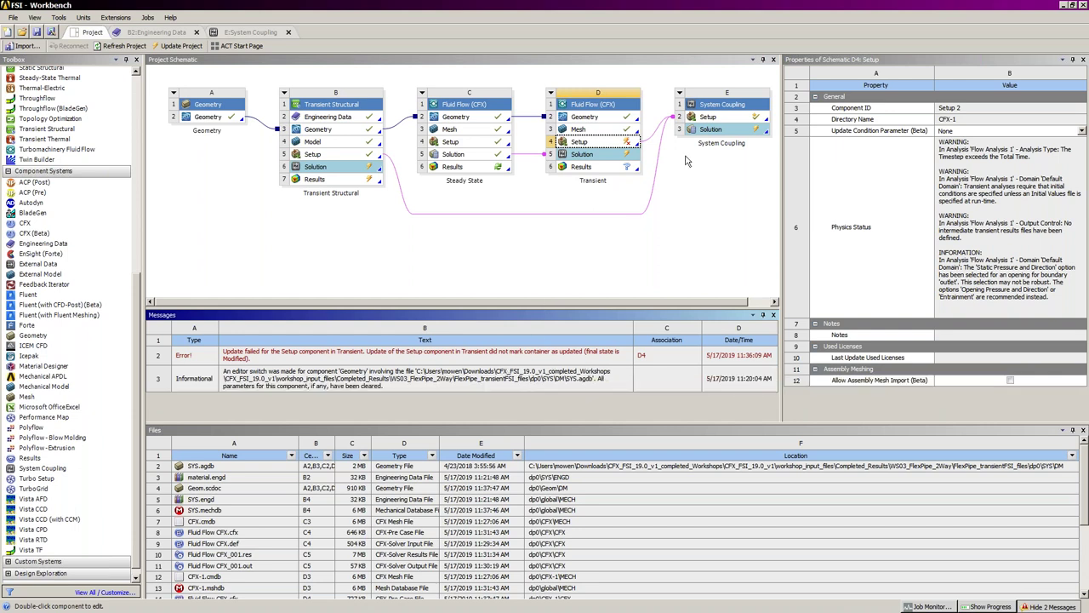
# Update the upstream components of the System Coupling Setup and refresh that Setup
pyautogui.click(731, 124)
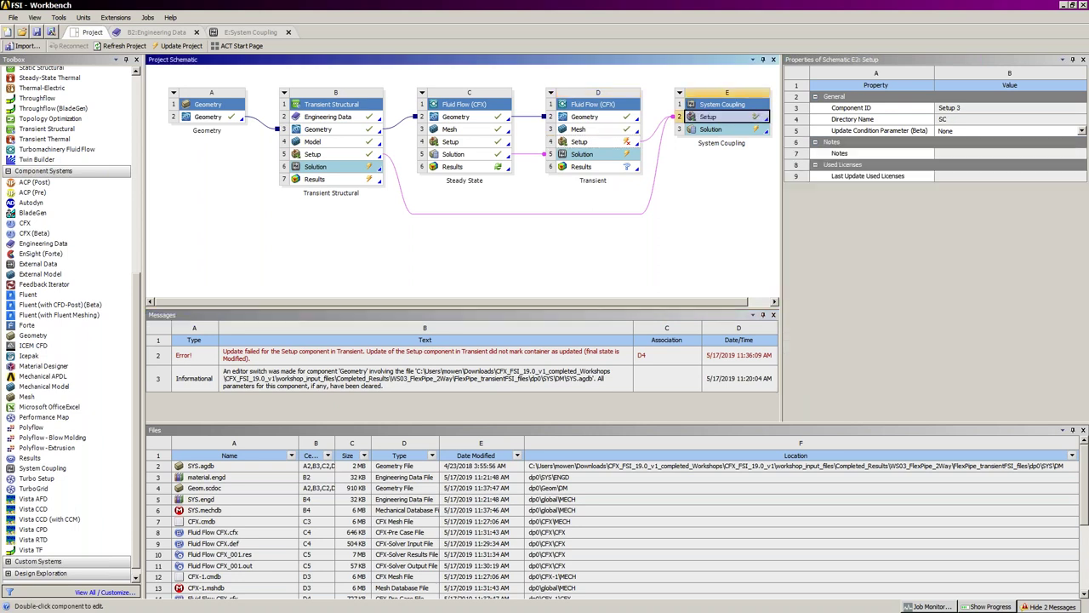
pyautogui.rightClick(731, 120)
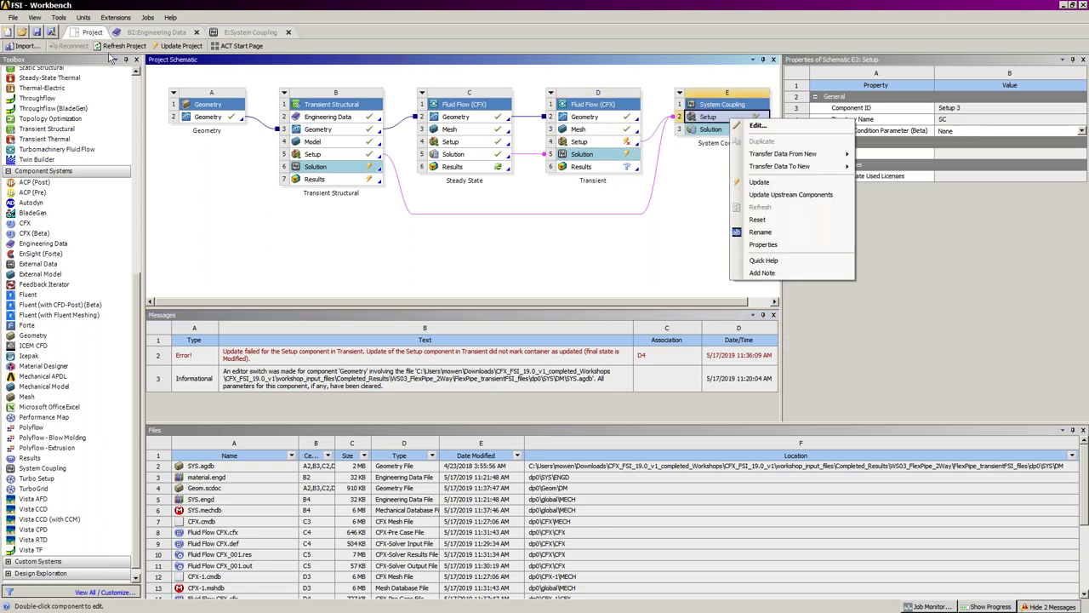
pyautogui.click(805, 195)
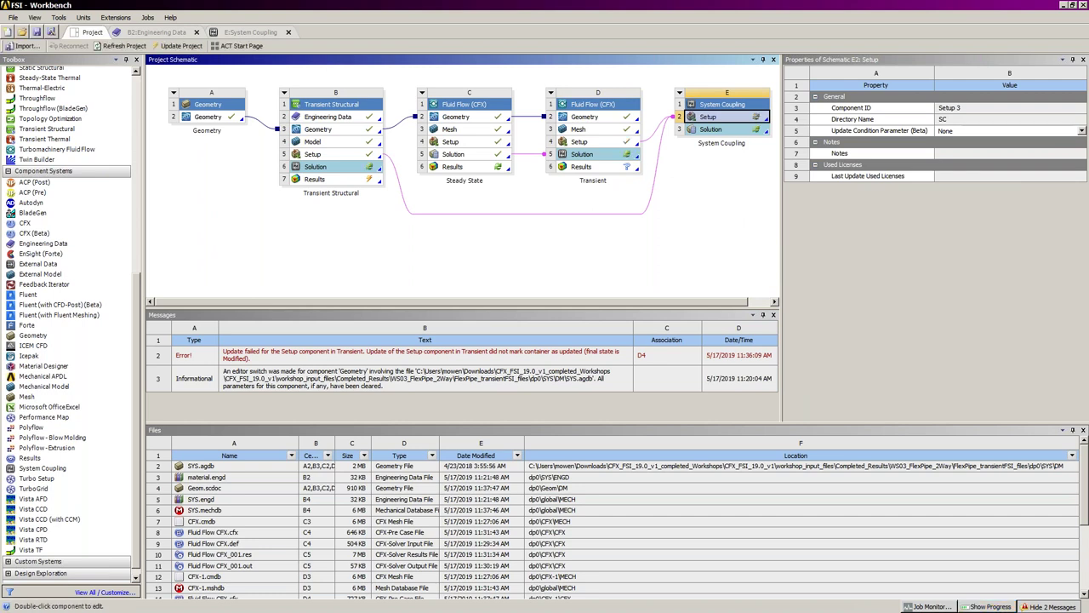
pyautogui.rightClick(740, 121)
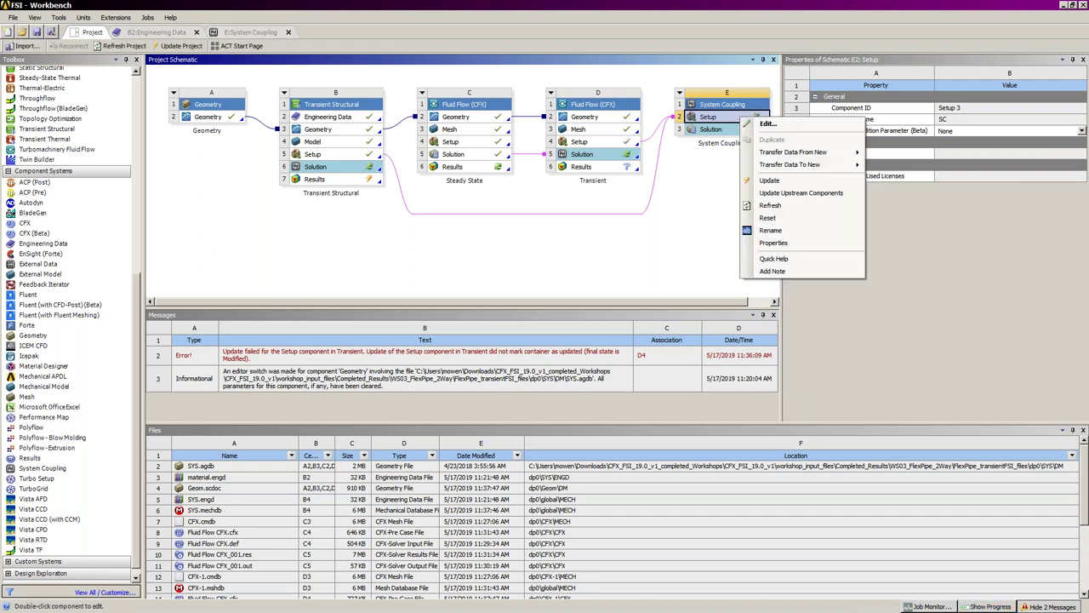
pyautogui.click(783, 209)
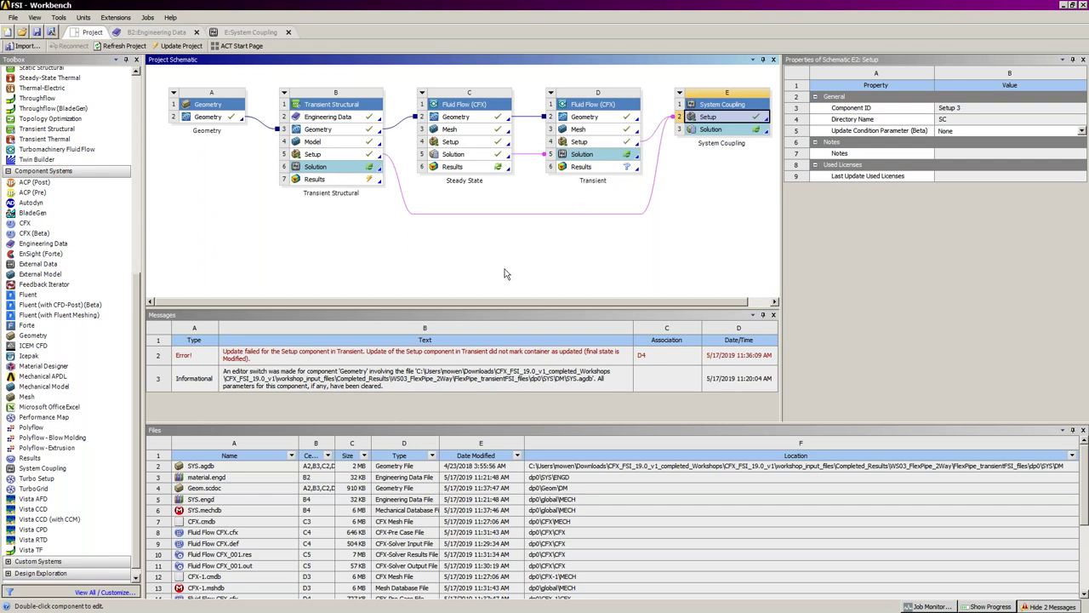
# Refresh the System Coupling system's Solution in the project schematic
pyautogui.click(730, 130)
pyautogui.rightClick(730, 131)
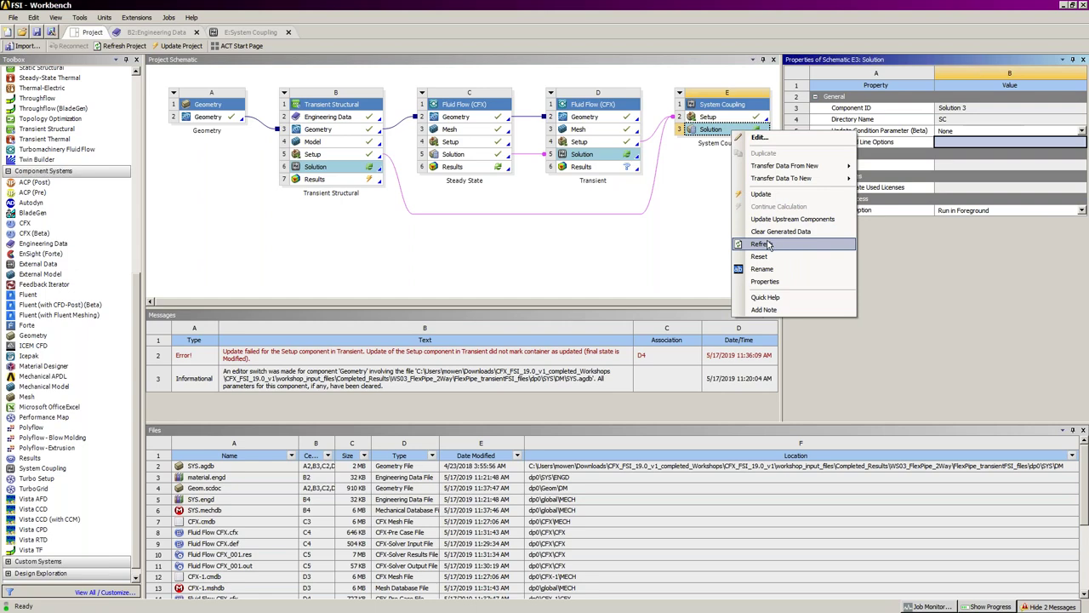
pyautogui.click(760, 244)
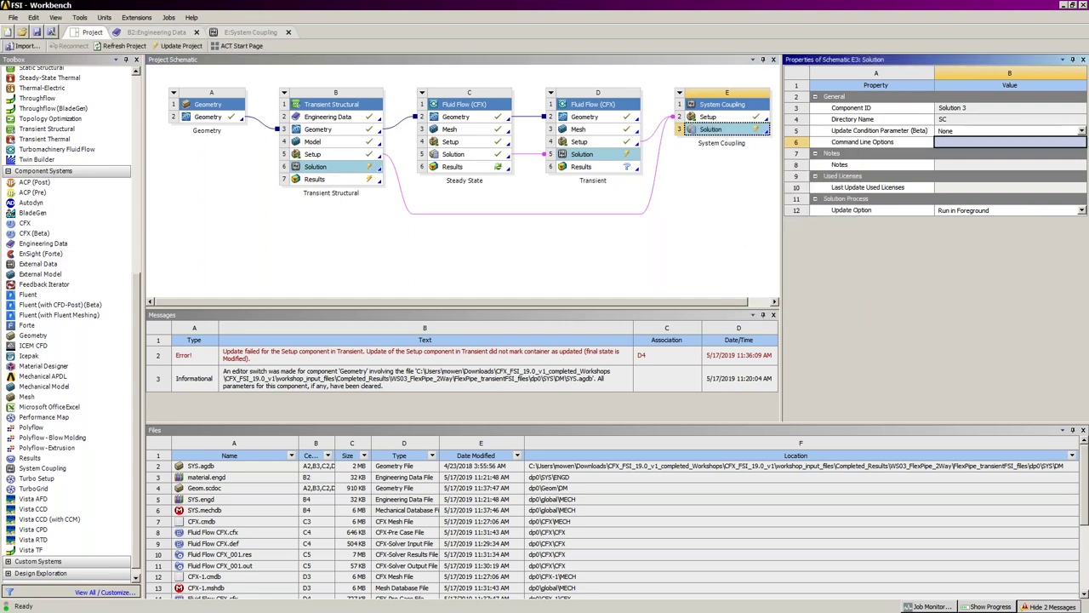
# Return to the System Coupling workspace and update its Solution to start the coupled run
pyautogui.click(246, 33)
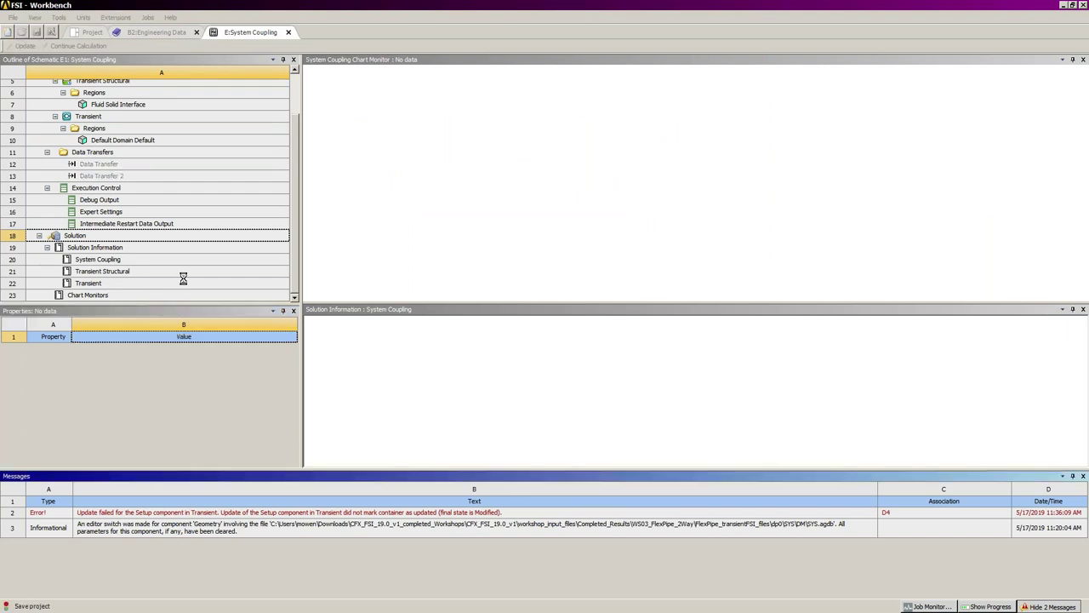
pyautogui.rightClick(79, 237)
pyautogui.click(110, 246)
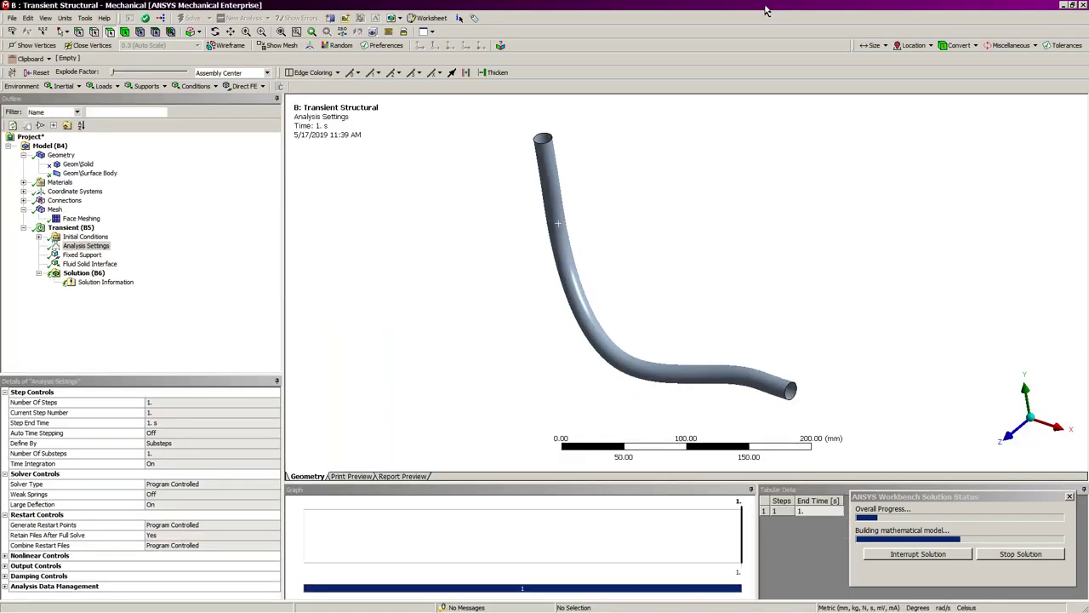
# Shrink the Mechanical window beside the coupling chart and show the structural Solution Information output
pyautogui.moveTo(765, 10); pyautogui.dragTo(491, 137)
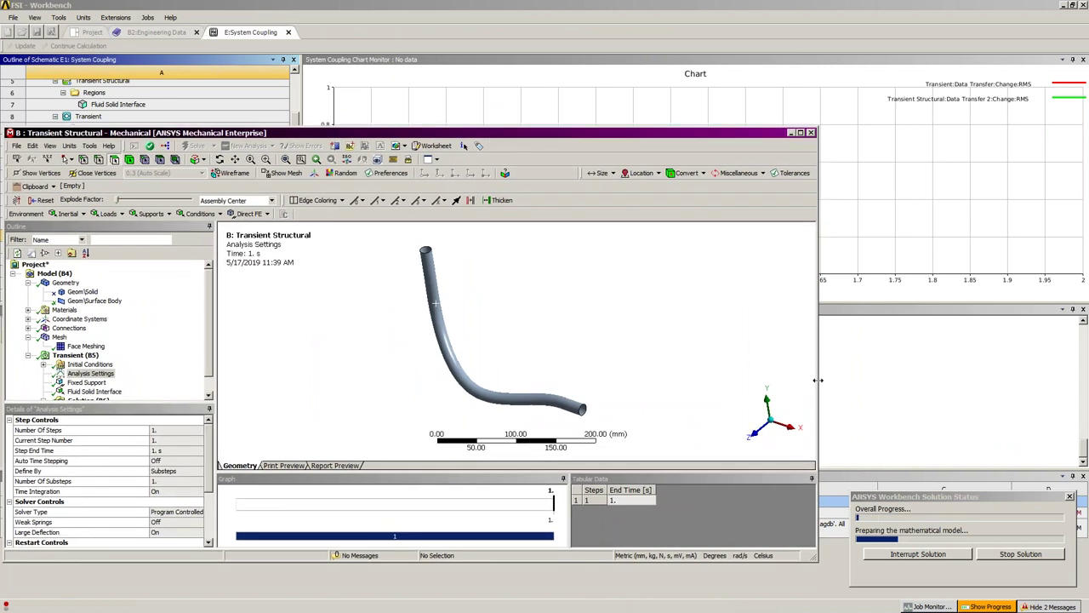
pyautogui.moveTo(817, 380); pyautogui.dragTo(550, 422)
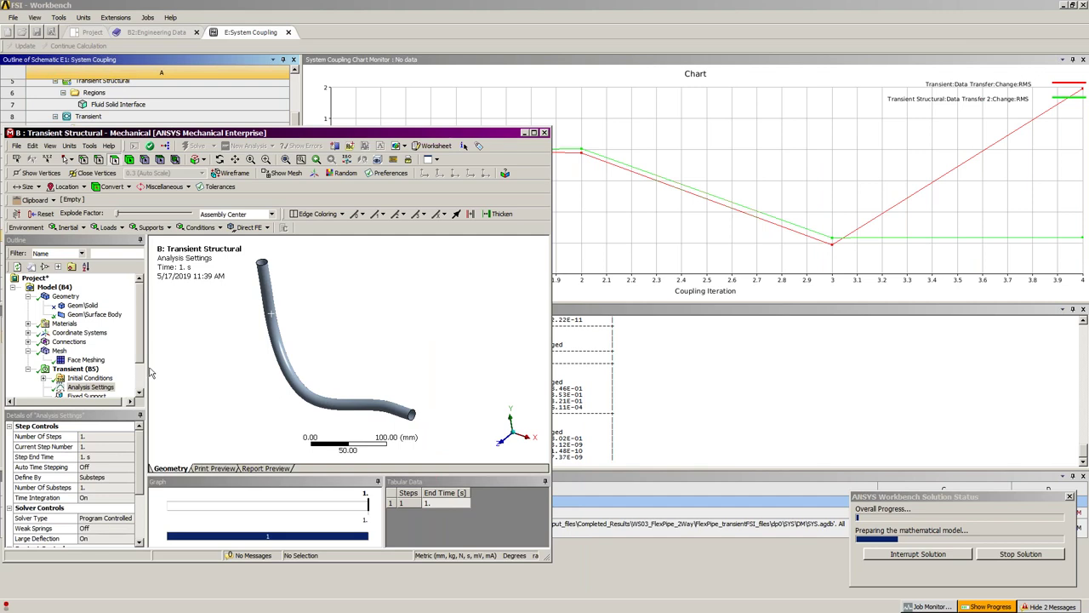
pyautogui.scroll(-2, 141, 375)
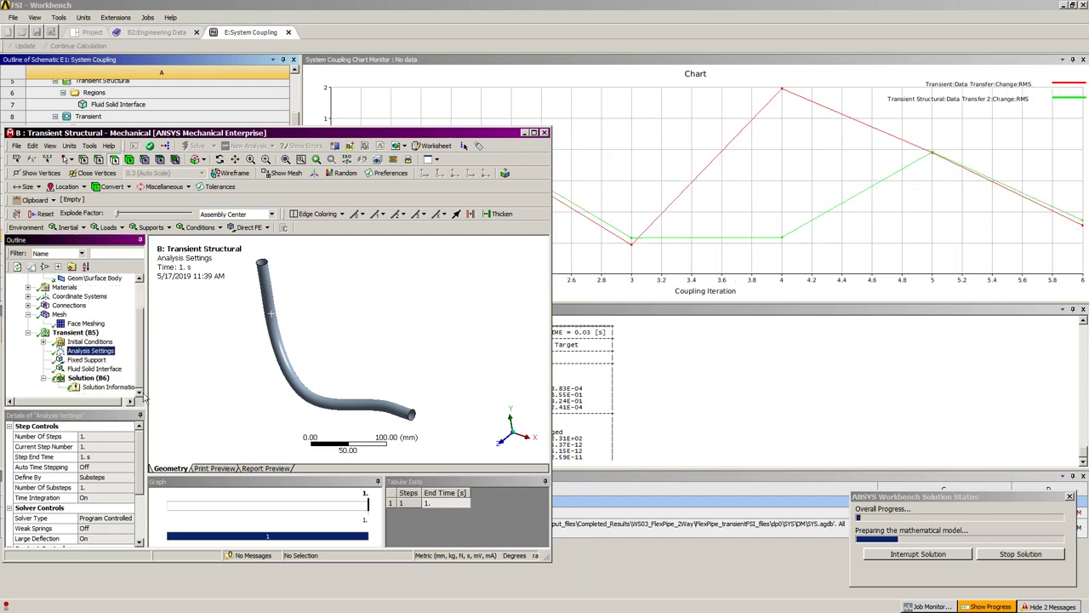
pyautogui.click(109, 387)
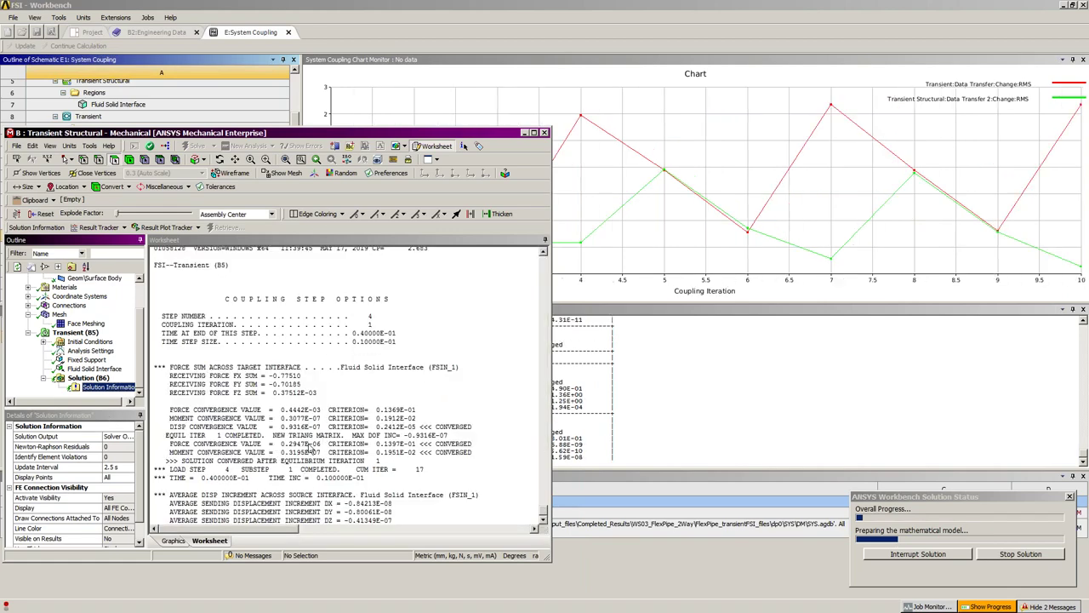
pyautogui.moveTo(305, 136); pyautogui.dragTo(308, 169)
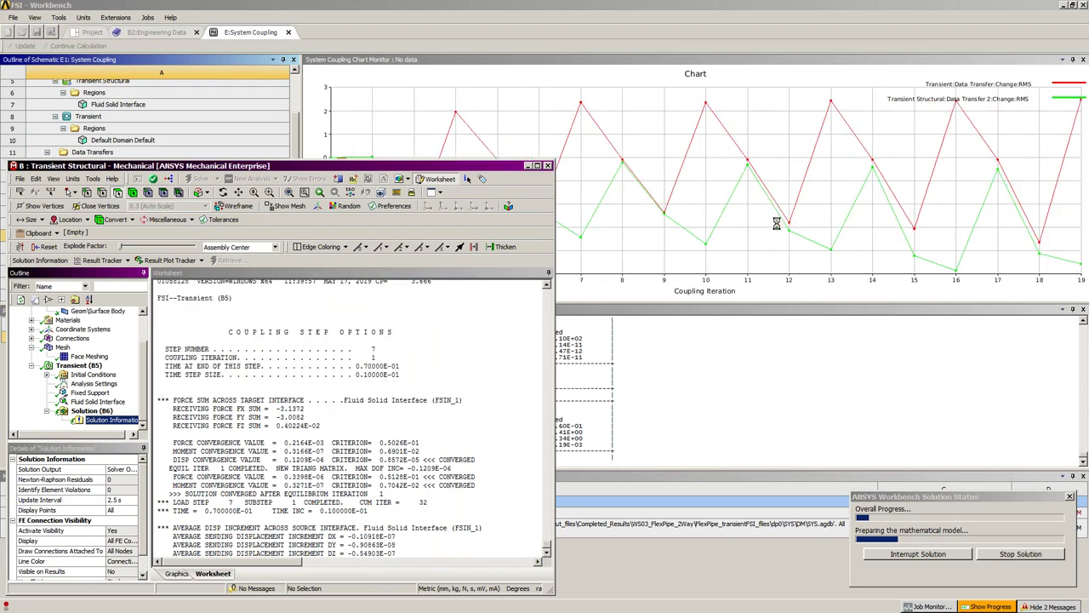
# Display the Transient CFX solution monitors in a reduced window beside the structural output, and return to the coupling workspace
pyautogui.click(88, 32)
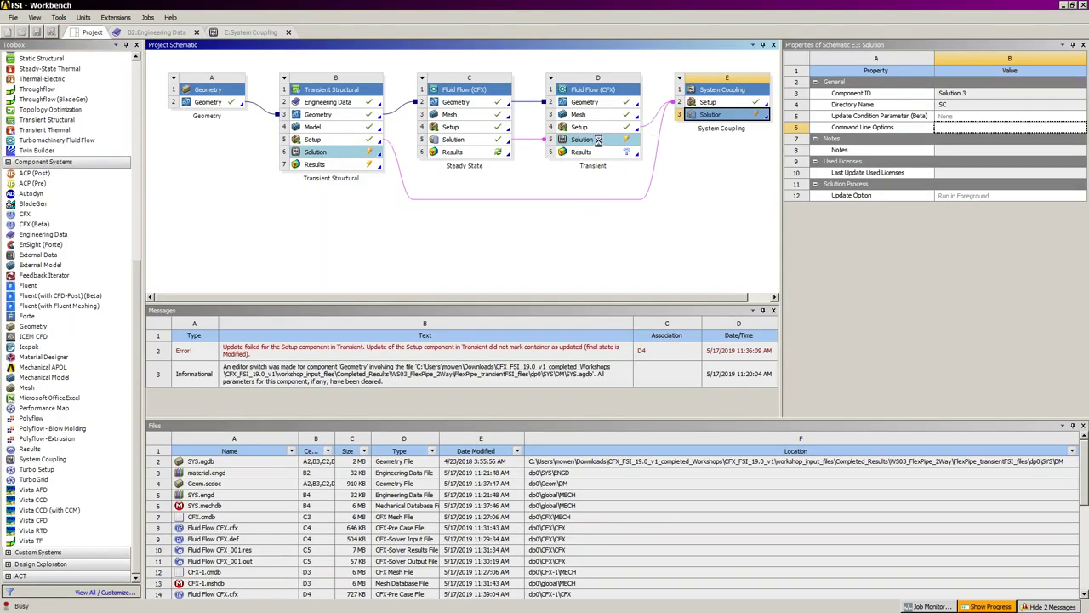
pyautogui.click(598, 141)
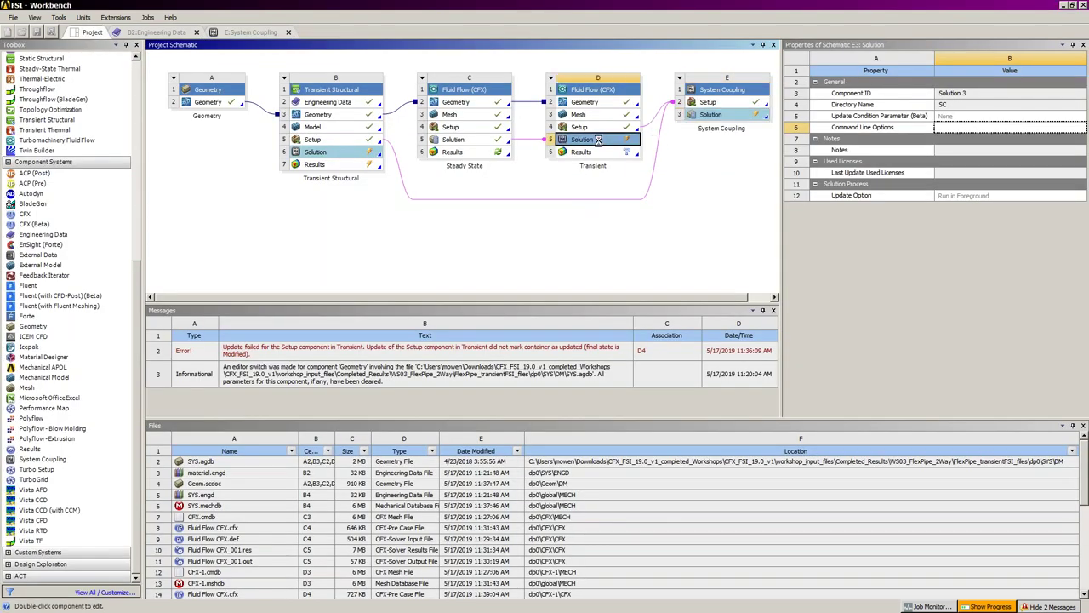
pyautogui.rightClick(599, 142)
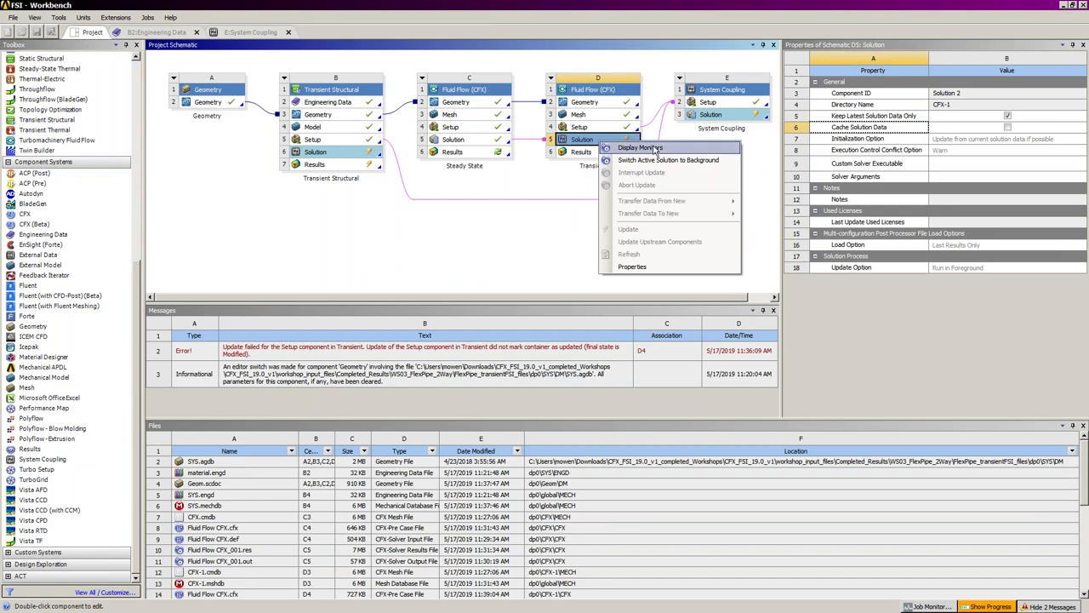
pyautogui.click(656, 149)
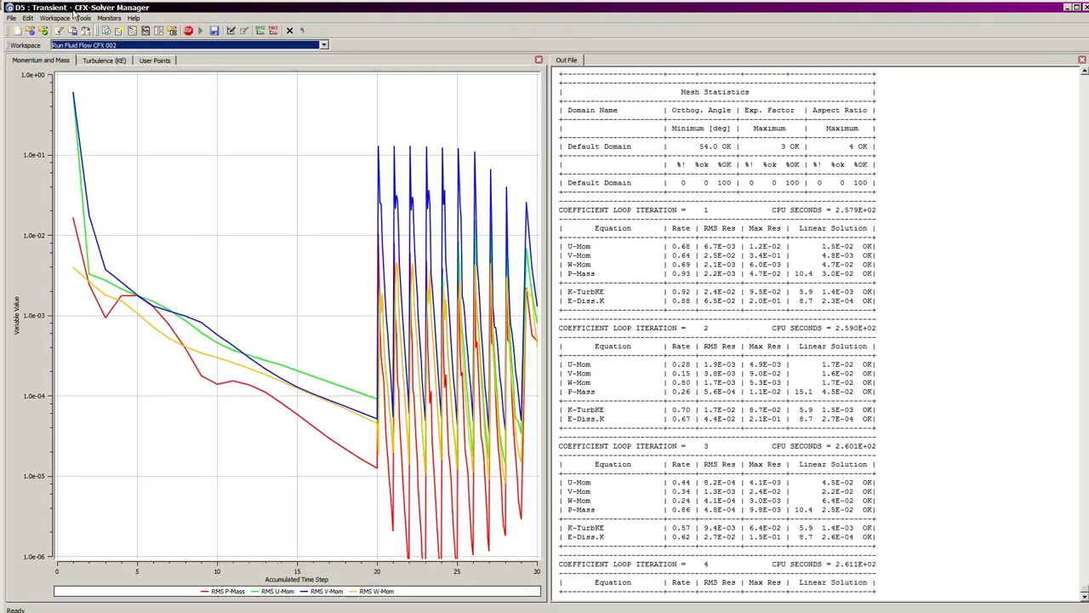
pyautogui.moveTo(66, 8); pyautogui.dragTo(280, 36)
pyautogui.moveTo(1087, 221); pyautogui.dragTo(564, 221)
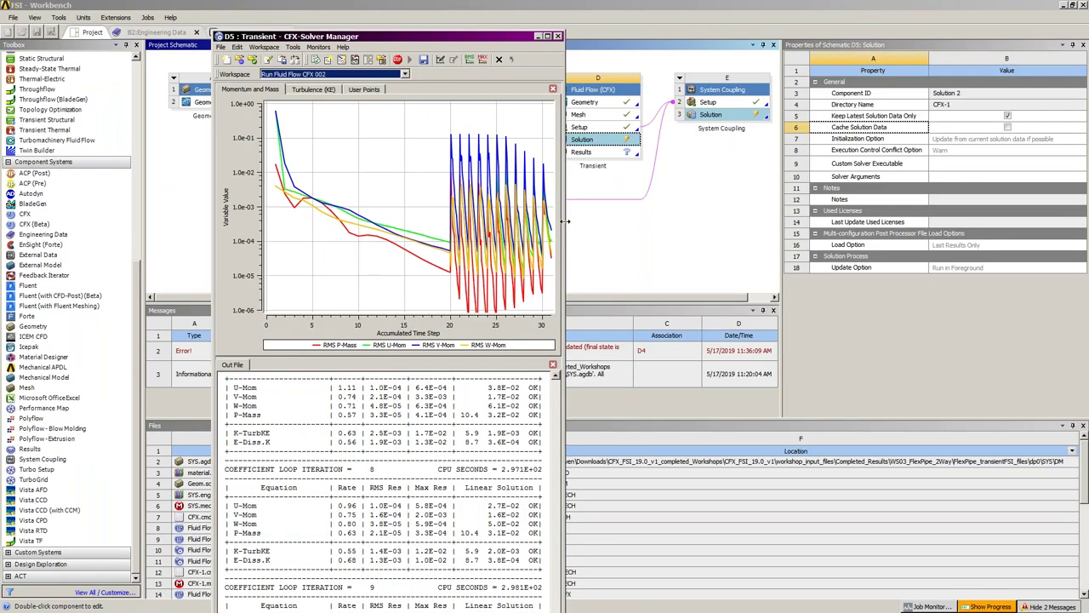
pyautogui.moveTo(478, 40); pyautogui.dragTo(964, 105)
pyautogui.click(247, 32)
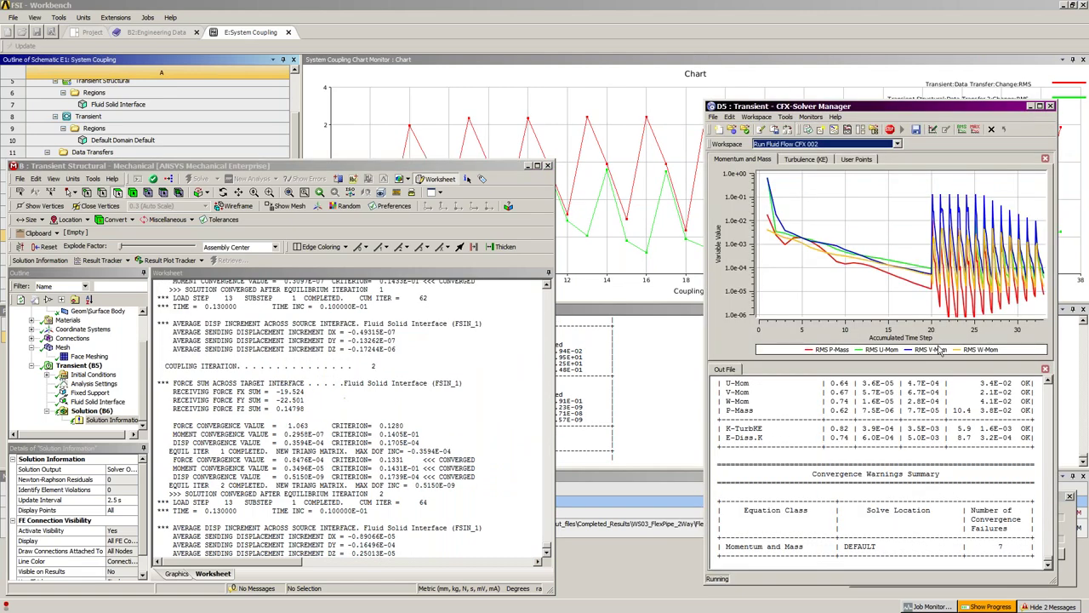
# Set the CFX Momentum and Mass monitor to show This Run Only and plot its data by Simulation Time
pyautogui.rightClick(869, 215)
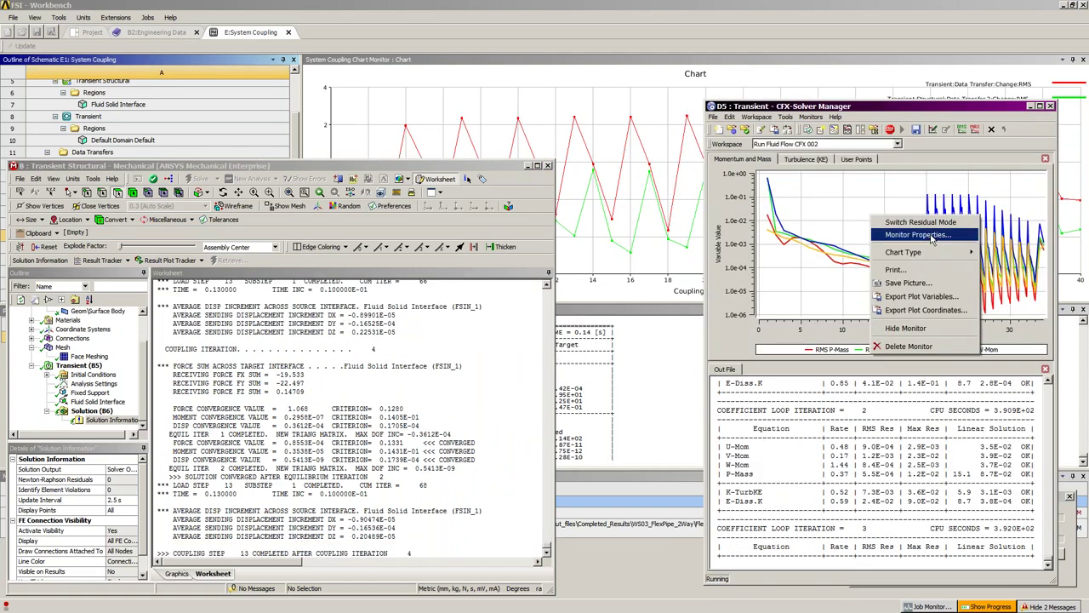
pyautogui.click(930, 236)
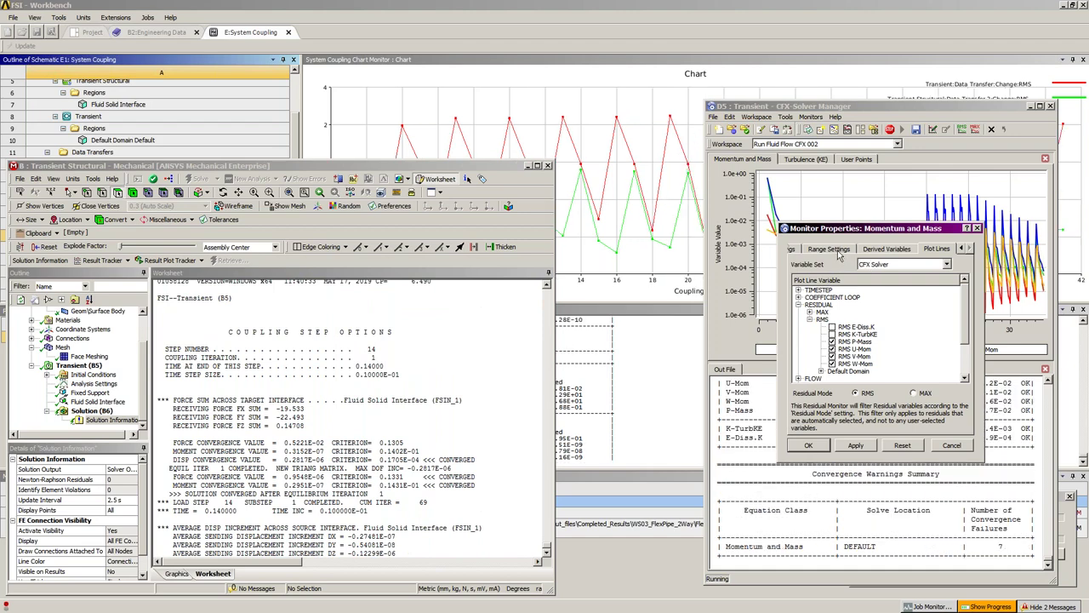
pyautogui.click(838, 251)
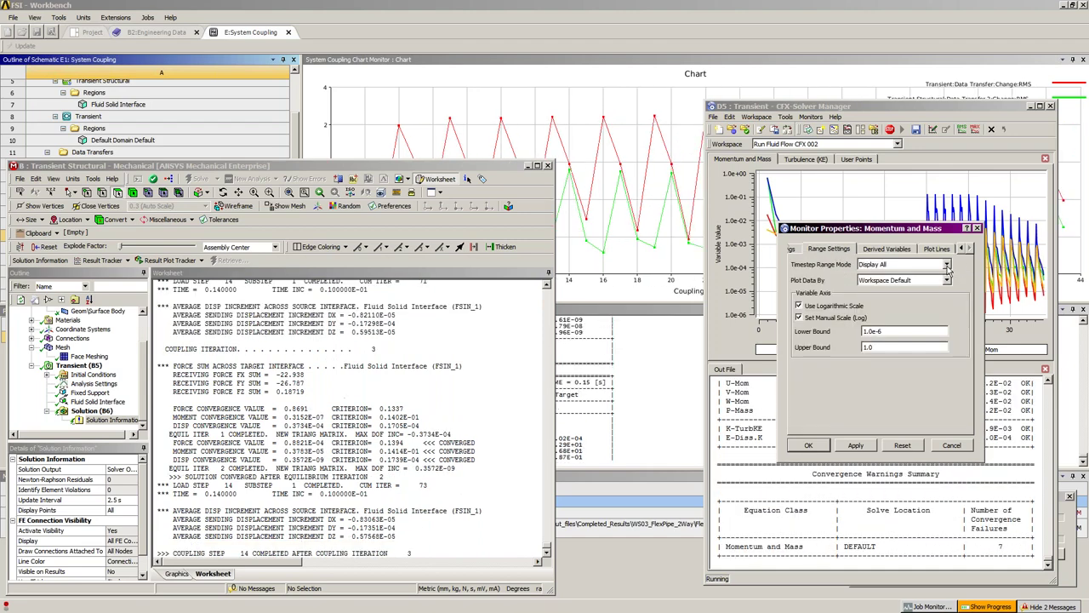
pyautogui.click(946, 265)
pyautogui.click(883, 297)
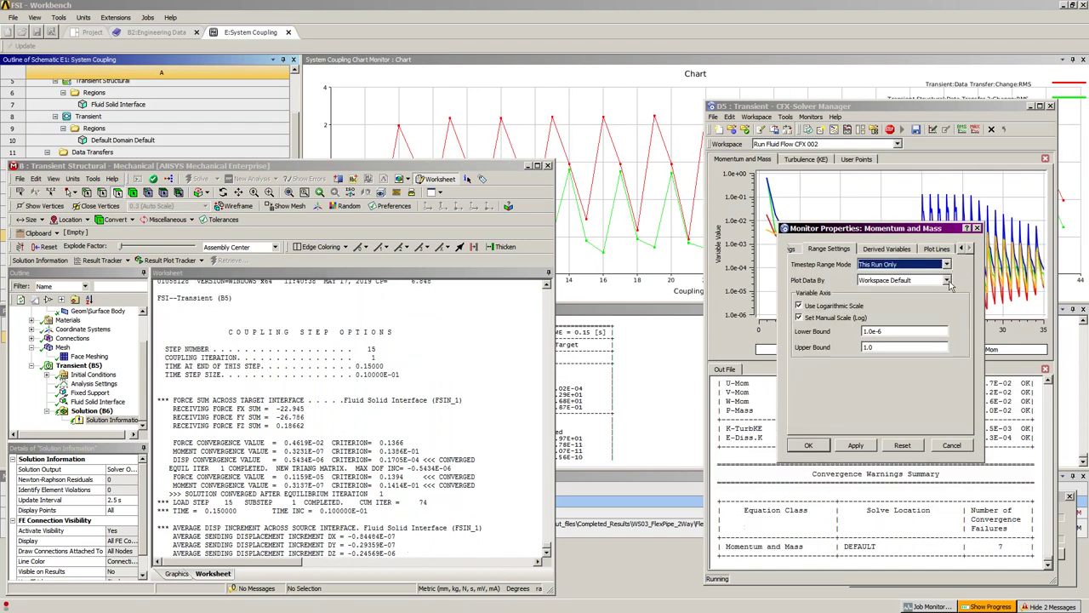
pyautogui.click(947, 280)
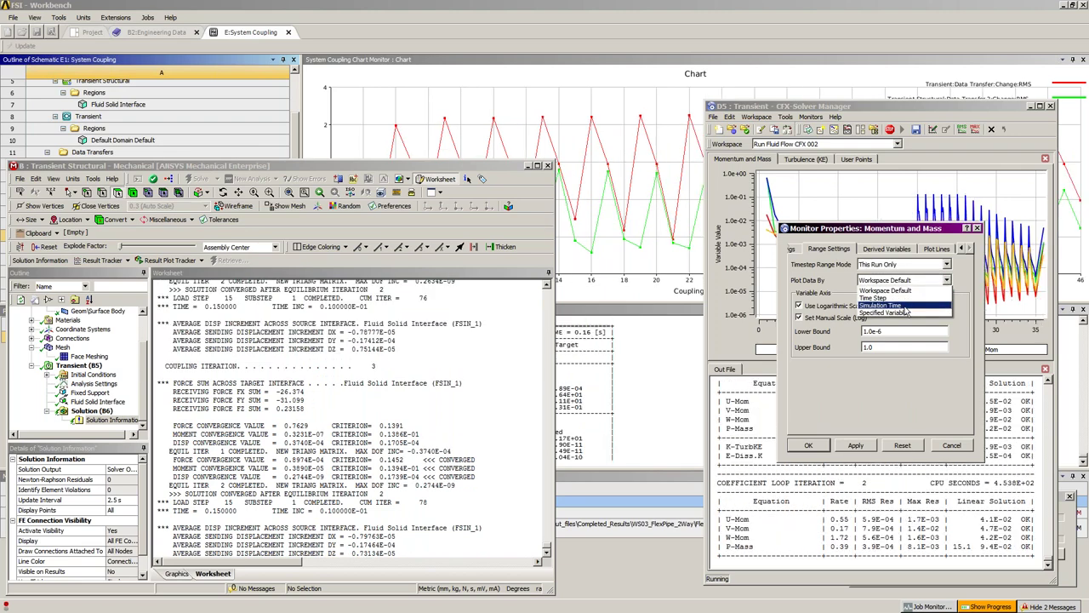
pyautogui.click(905, 307)
pyautogui.click(809, 446)
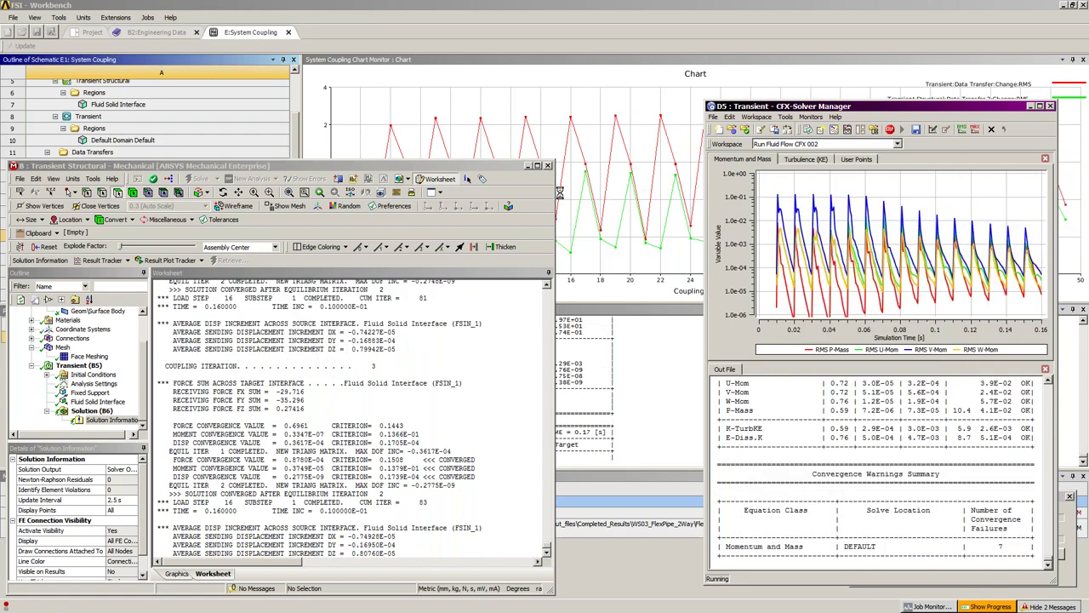
# Bring the completed CFXFSIFlexPipe project in front of the running solve and open its Transient Structural Results
pyautogui.moveTo(502, 171); pyautogui.dragTo(529, 156)
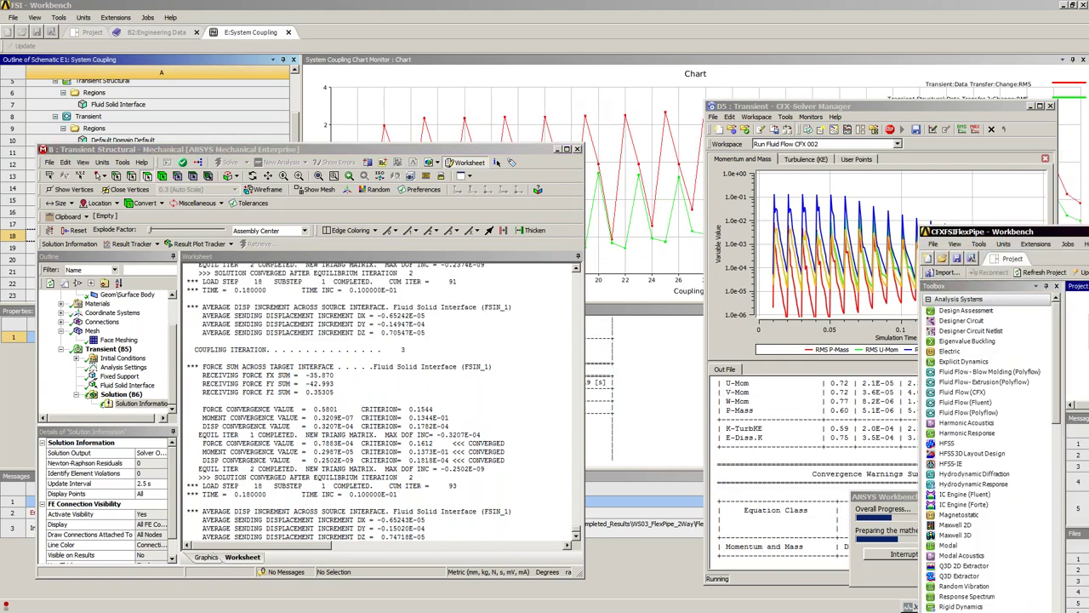
pyautogui.moveTo(979, 231); pyautogui.dragTo(597, 10)
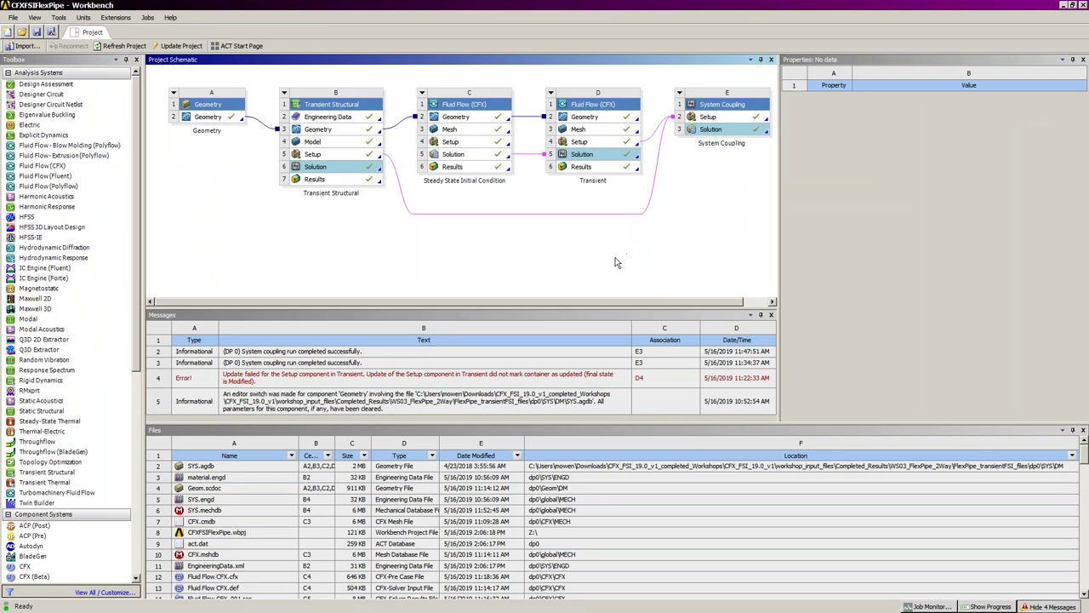
pyautogui.doubleClick(349, 179)
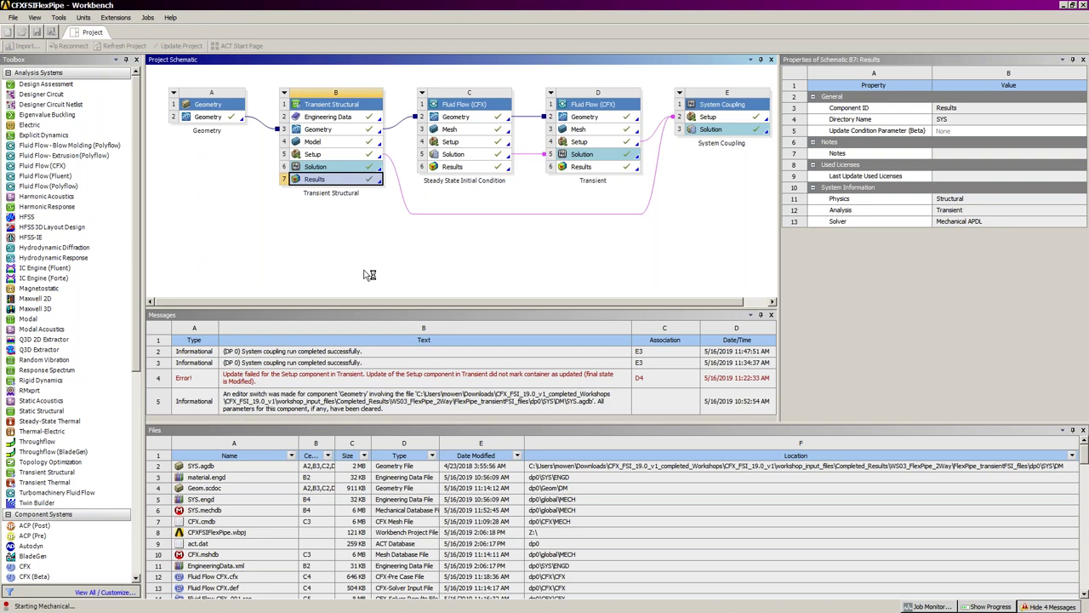
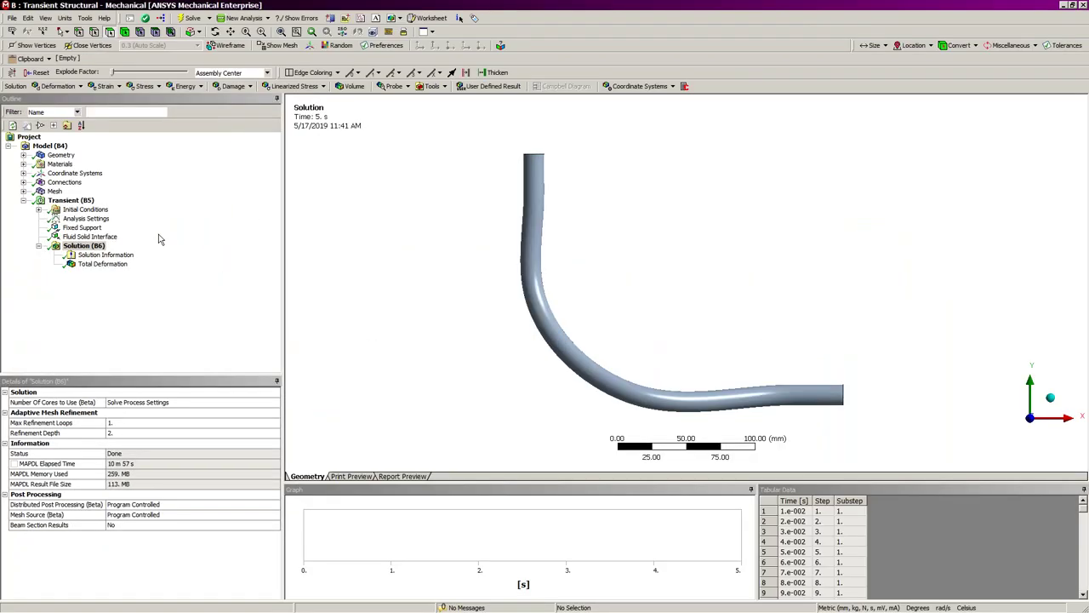
# Show the pipe's Total Deformation and play its animation using the result sets over 4 Sec, then stop it
pyautogui.click(106, 265)
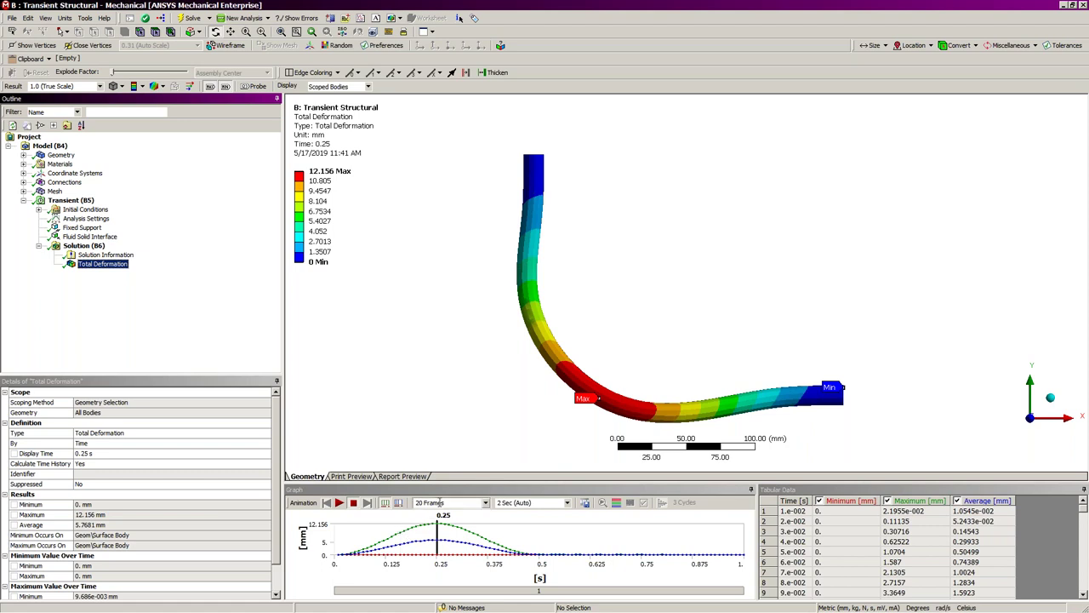
pyautogui.click(398, 503)
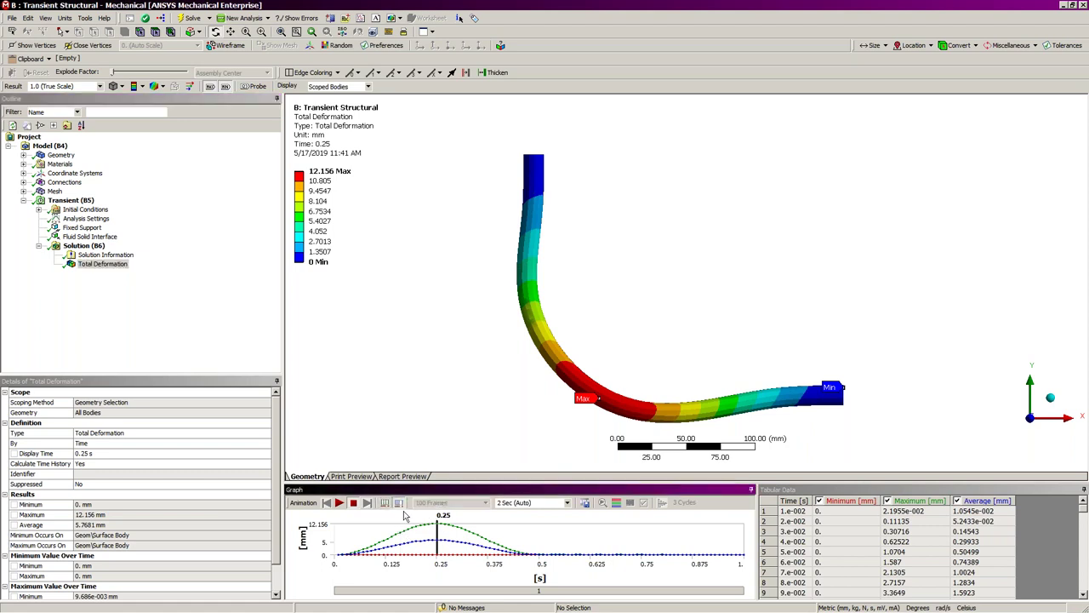
pyautogui.click(567, 503)
pyautogui.click(527, 543)
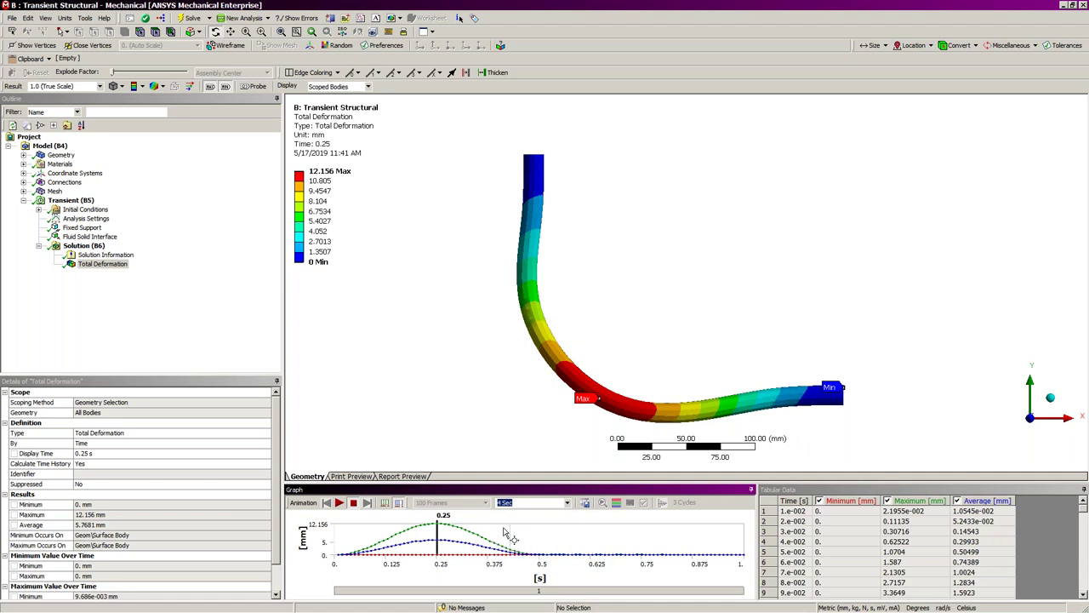
pyautogui.click(339, 503)
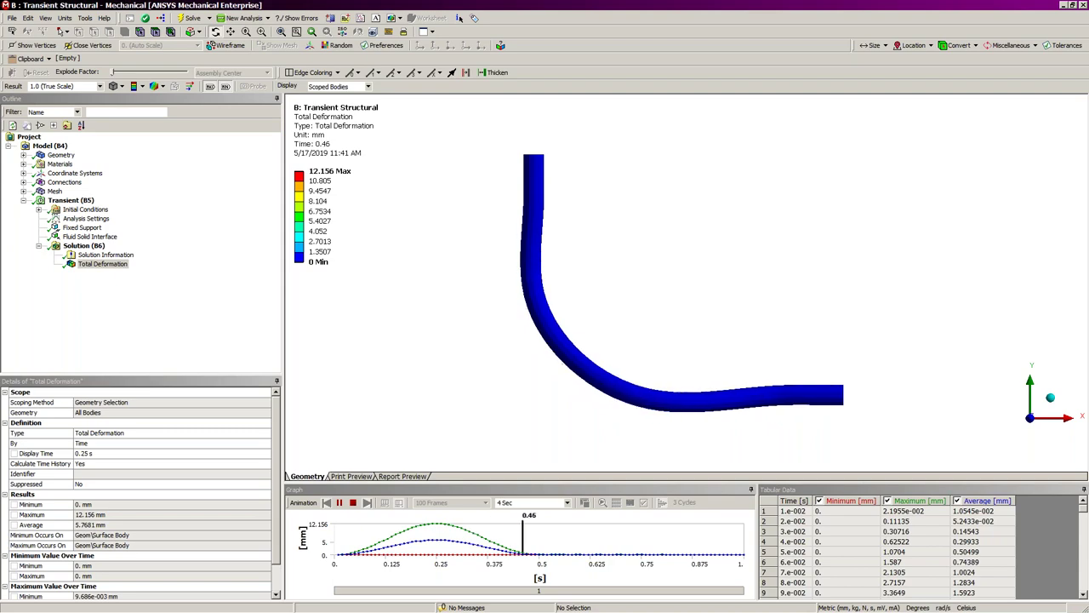
pyautogui.click(353, 502)
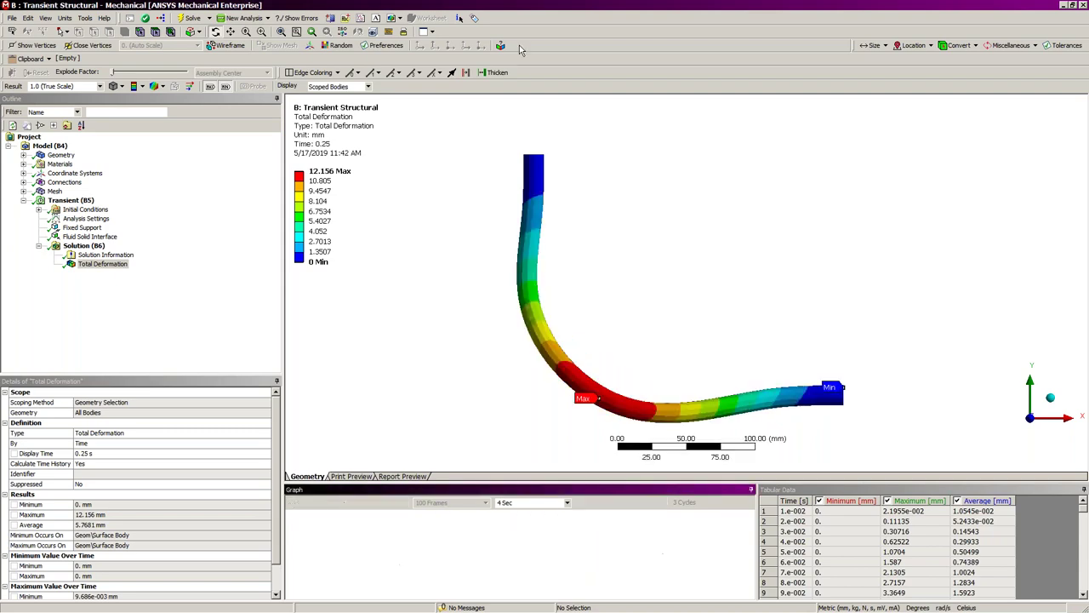
# Return to the CFXFSIFlexPipe schematic and open the System Coupling Solution to examine its convergence chart and outline
pyautogui.moveTo(530, 8); pyautogui.dragTo(596, 399)
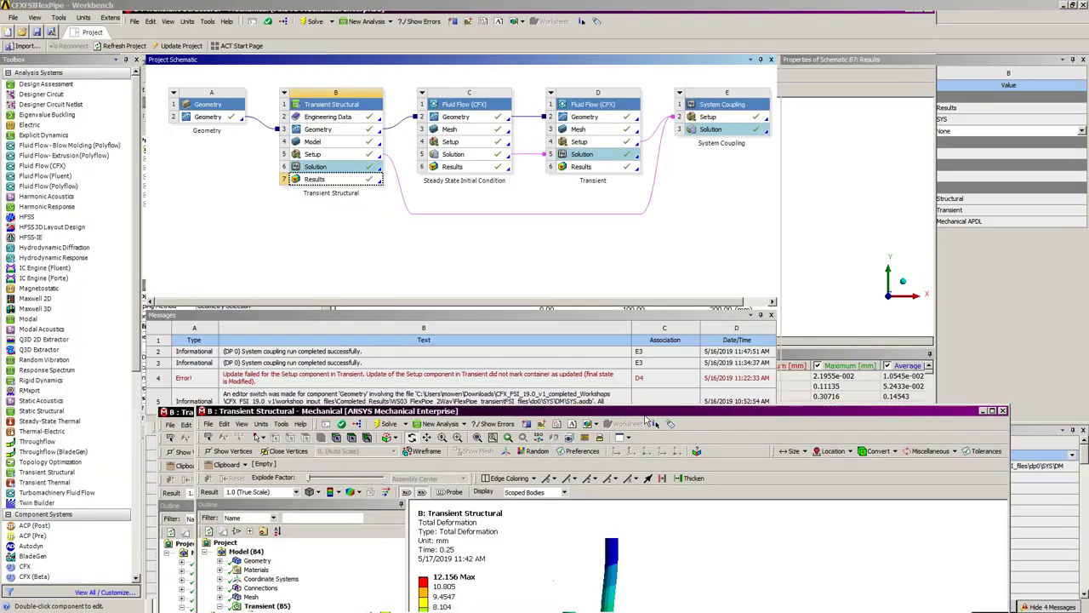
pyautogui.click(711, 156)
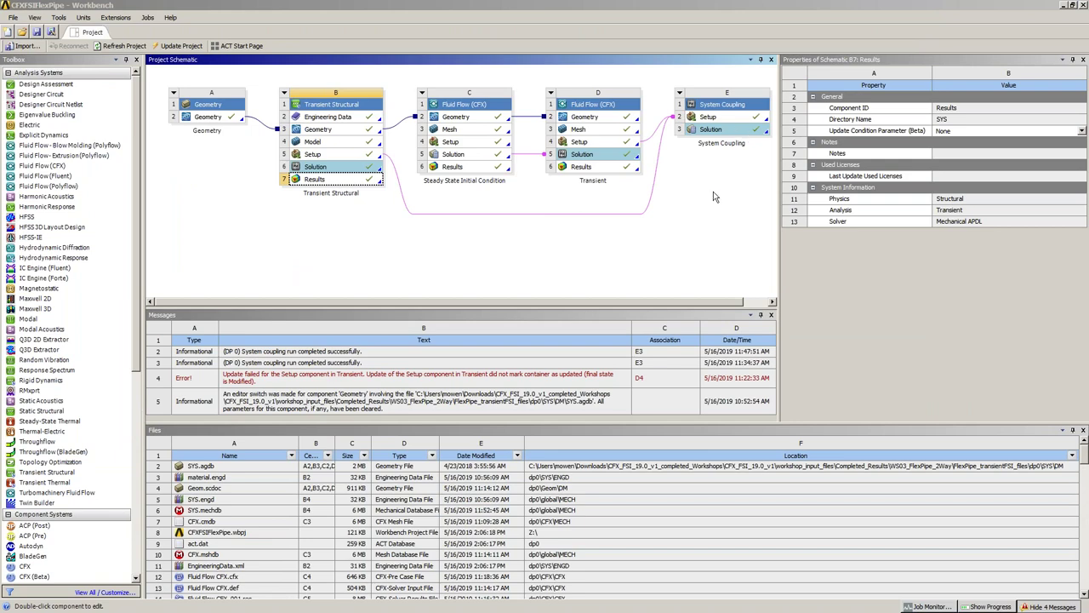
pyautogui.click(721, 130)
pyautogui.doubleClick(710, 129)
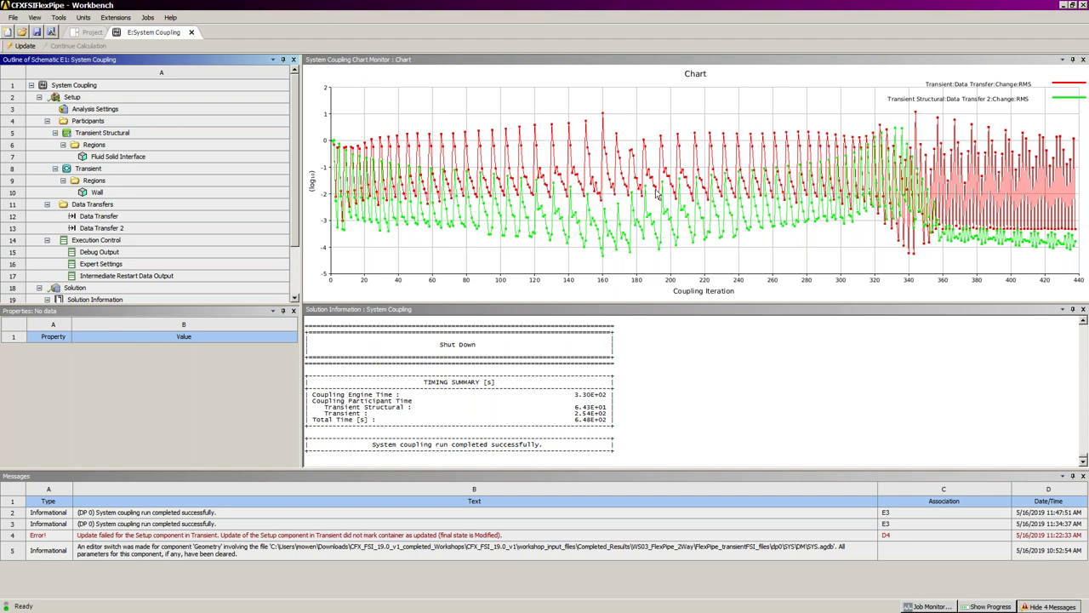
pyautogui.click(298, 277)
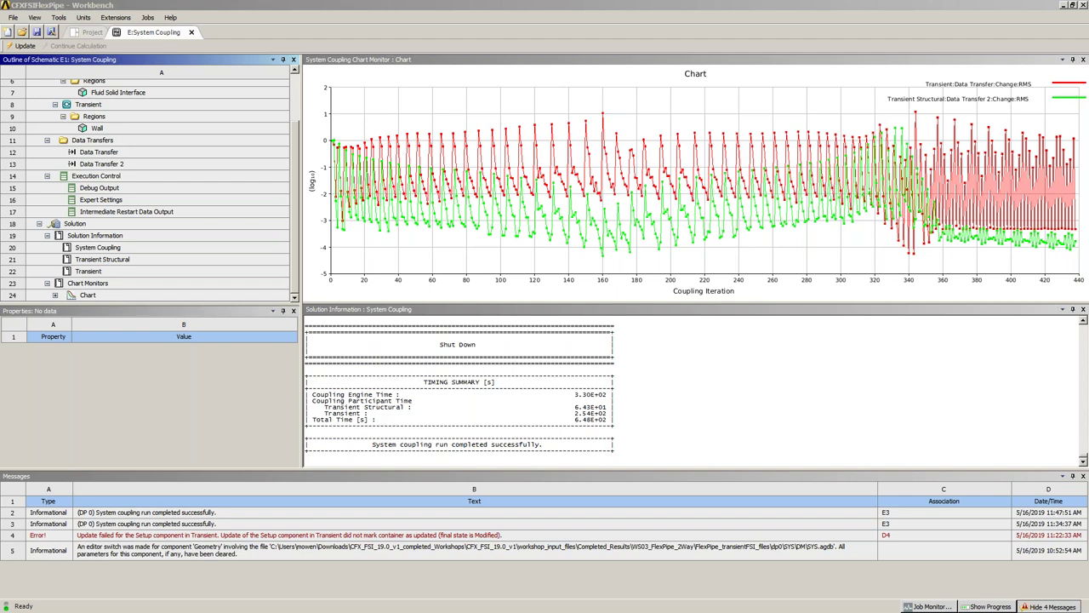
# Switch to the FSI_Webinar presentation in PowerPoint and show slide 9, the 2D hyperelastic bodies in cross-flow example
pyautogui.hotkey('alt', 'Tab')
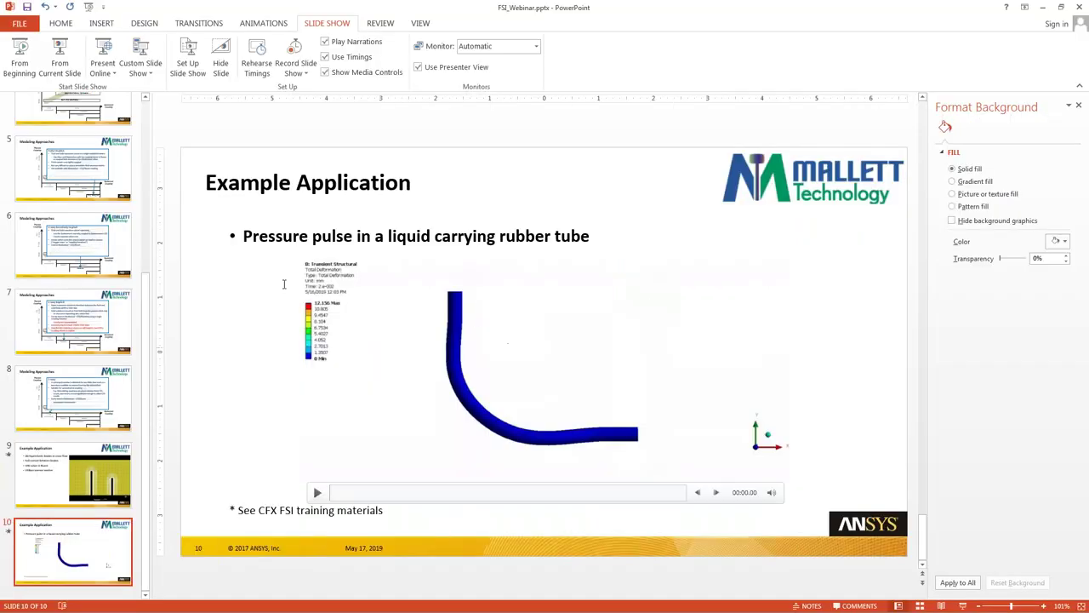
pyautogui.click(102, 475)
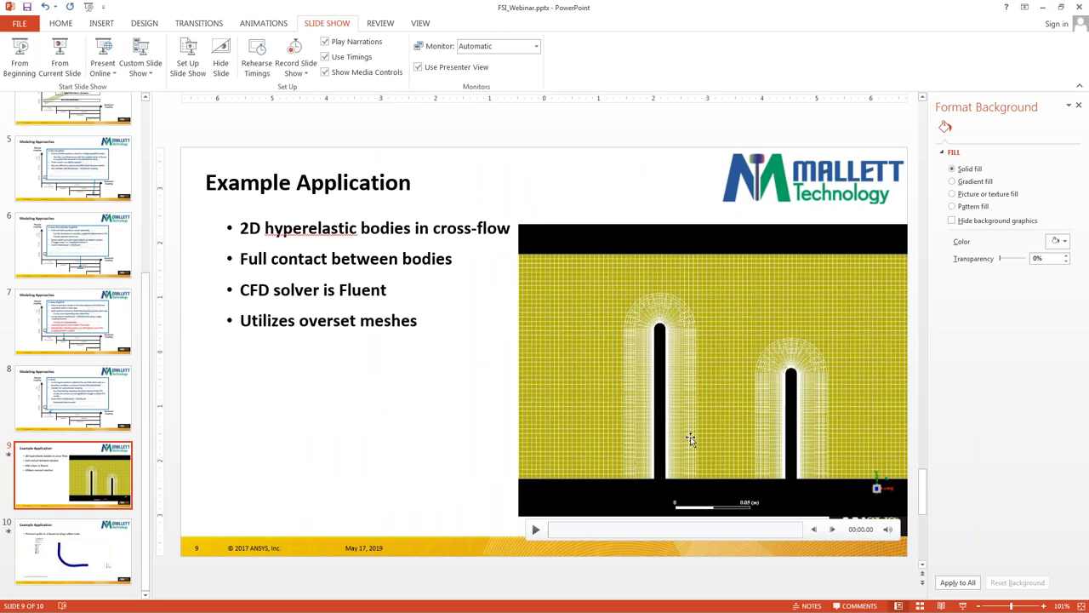